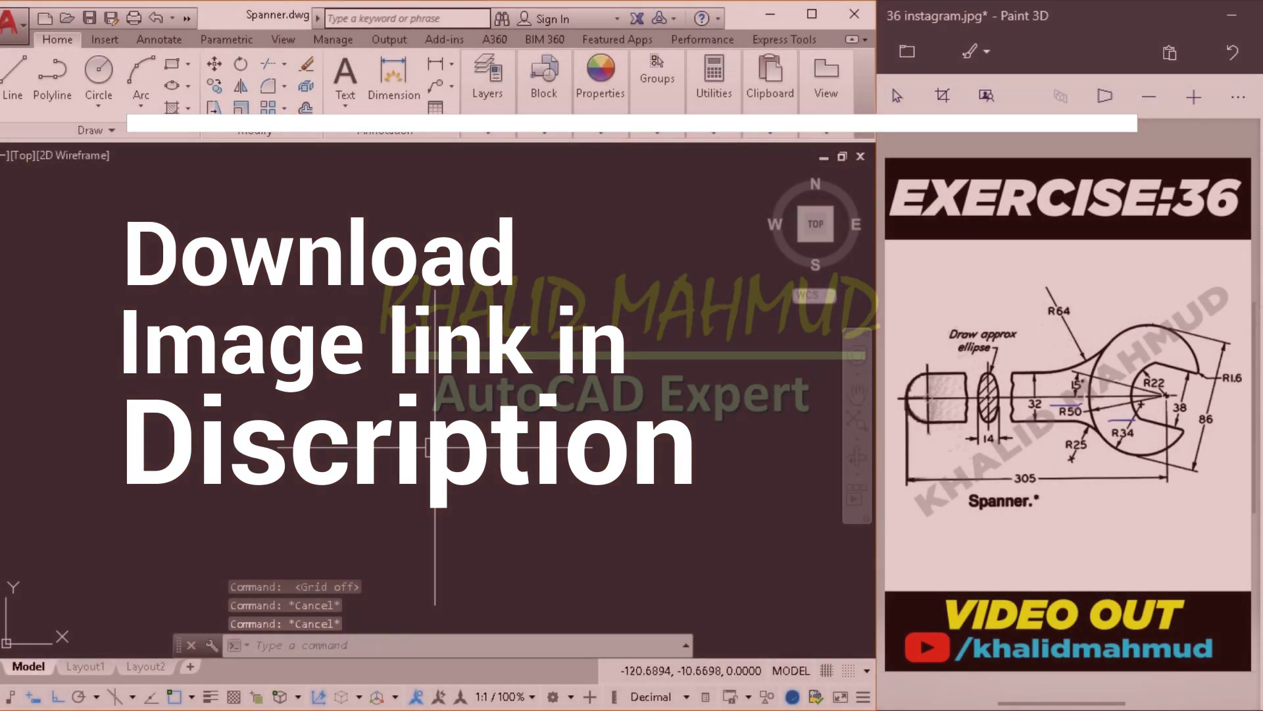
Draw an 86-unit vertical line
text(l)
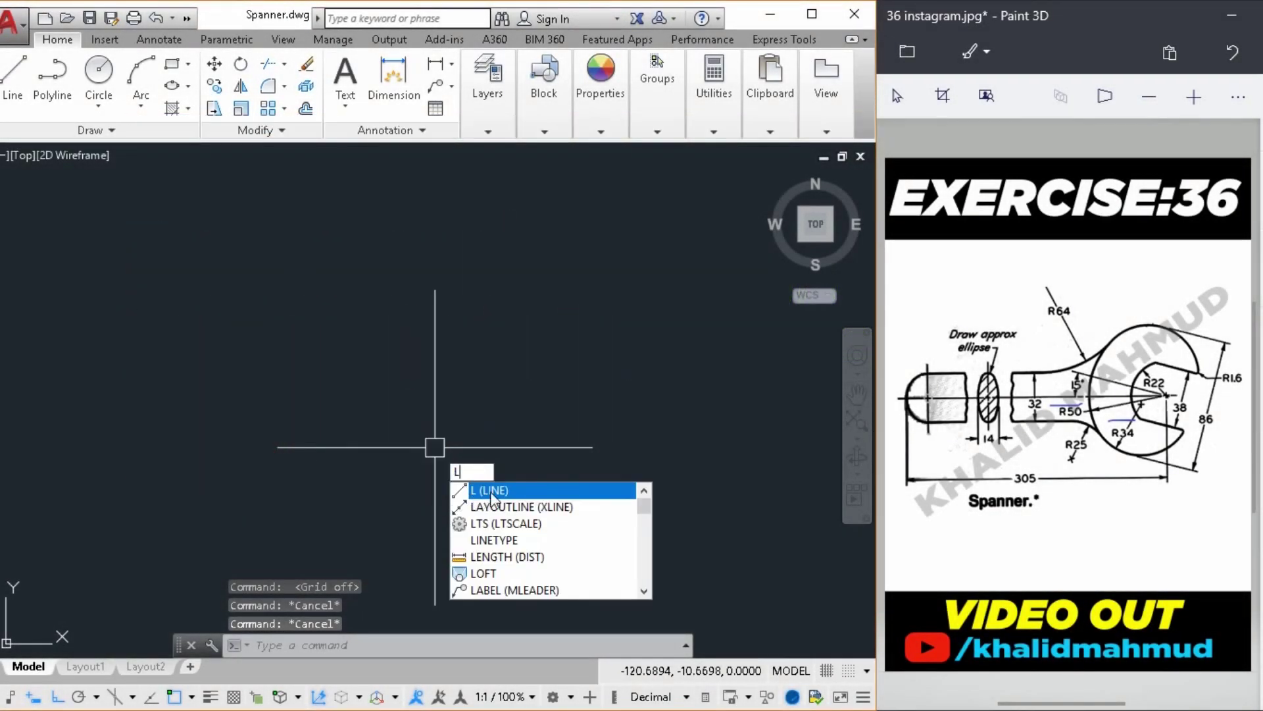
click(492, 492)
click(425, 260)
text(86)
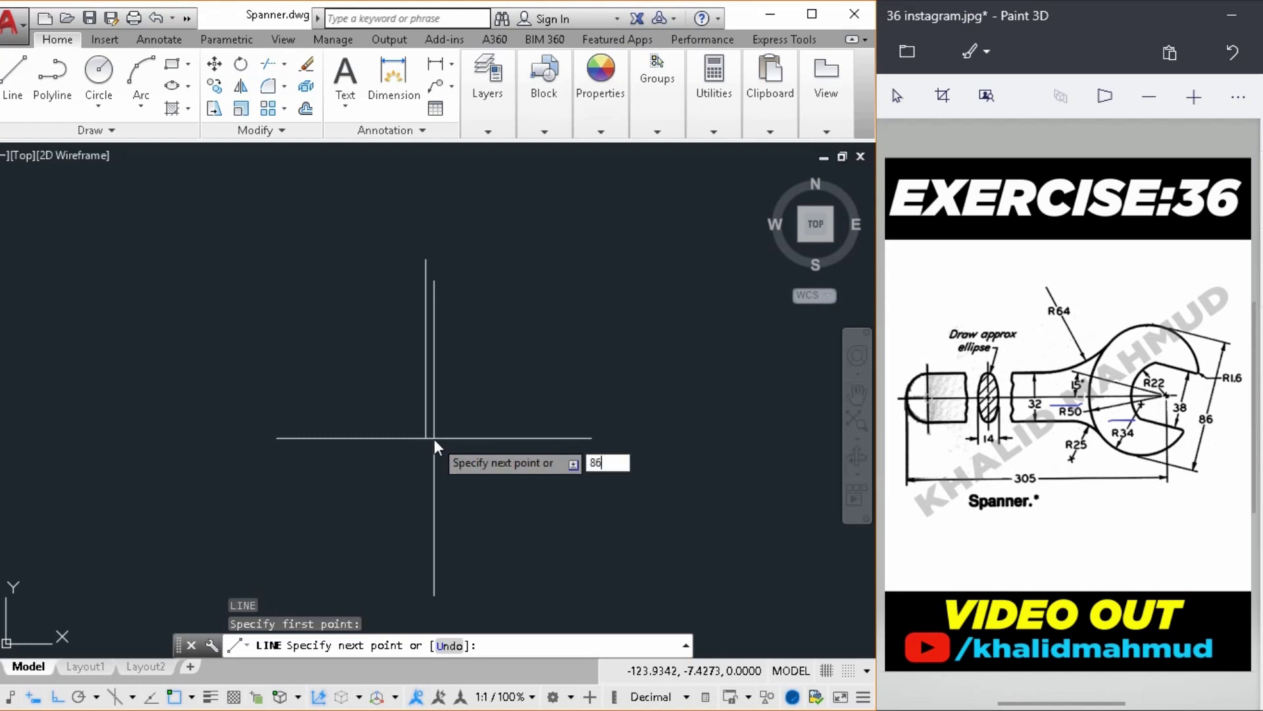
key(Return)
key(Return)
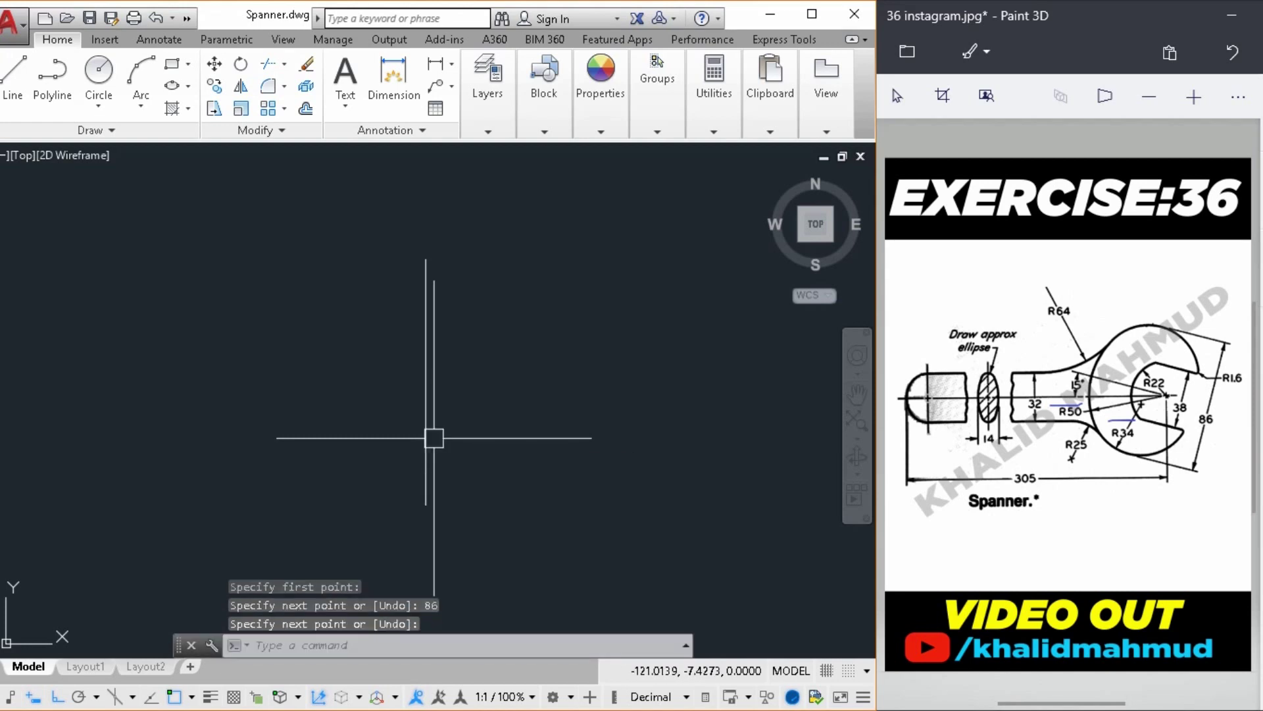
middle_drag(462, 439, 470, 446)
text(c)
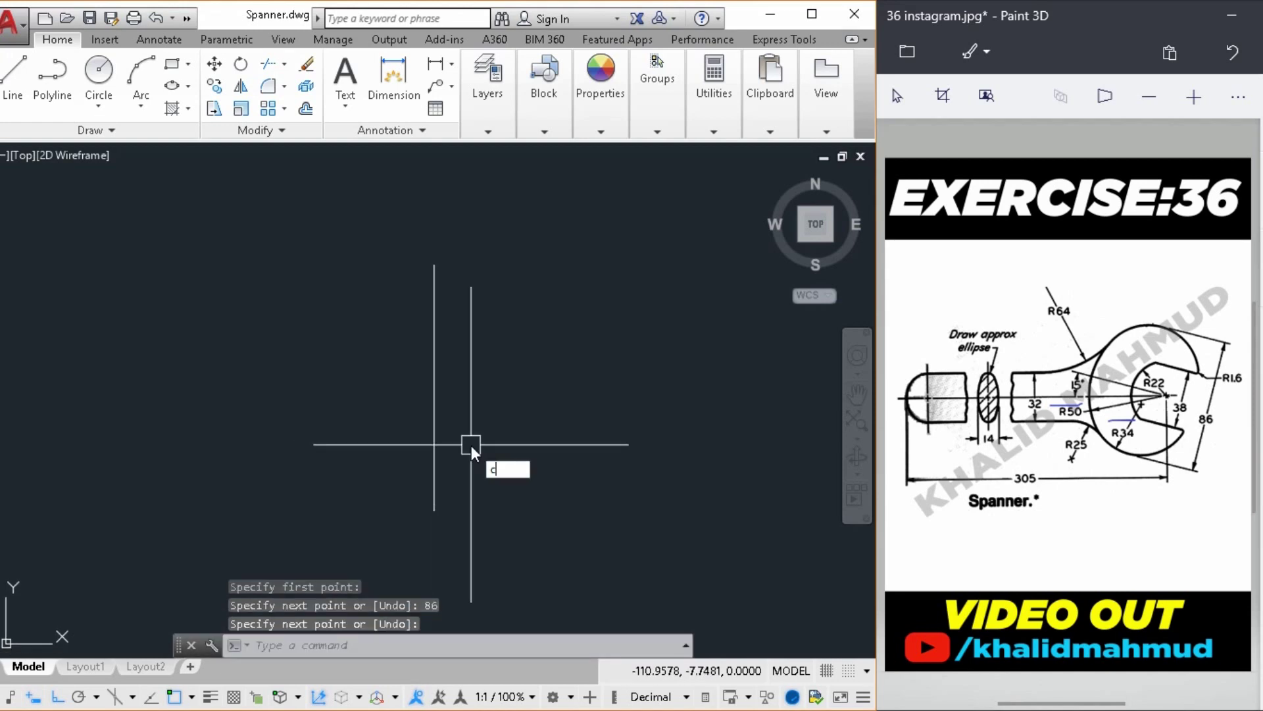
Draw a radius-34 circle centred on the line's lower end
key(Return)
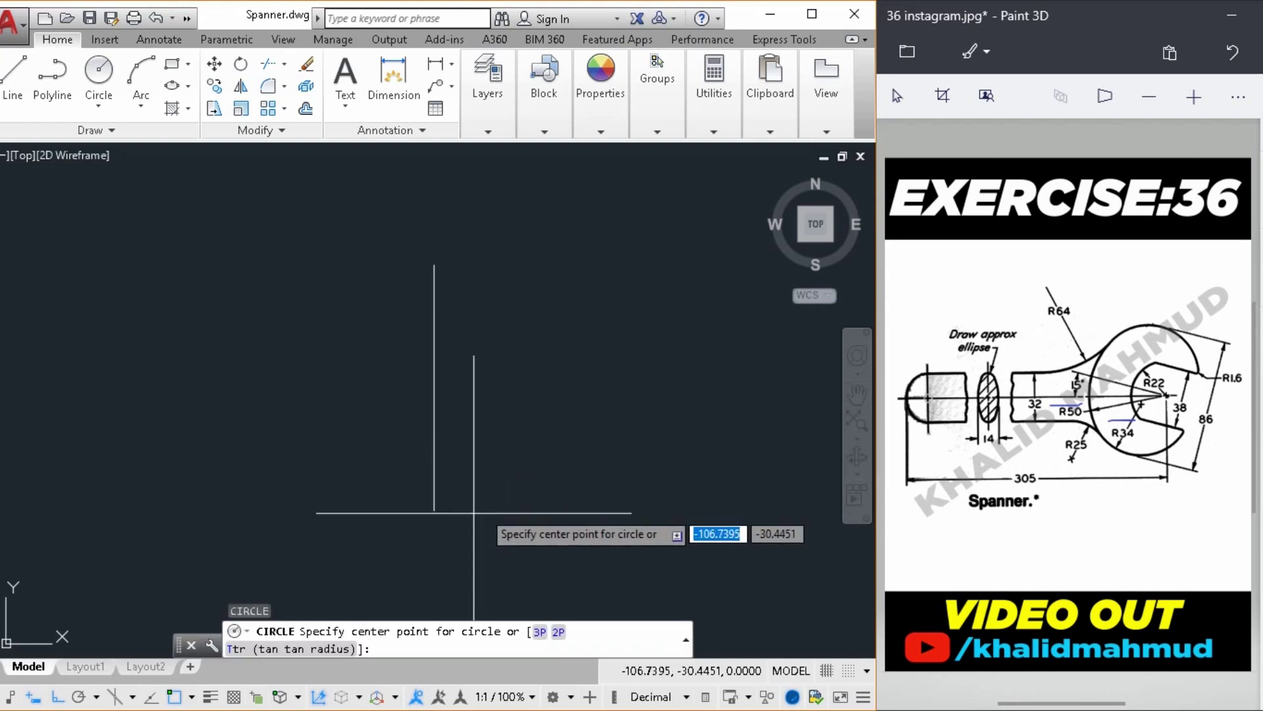
click(434, 510)
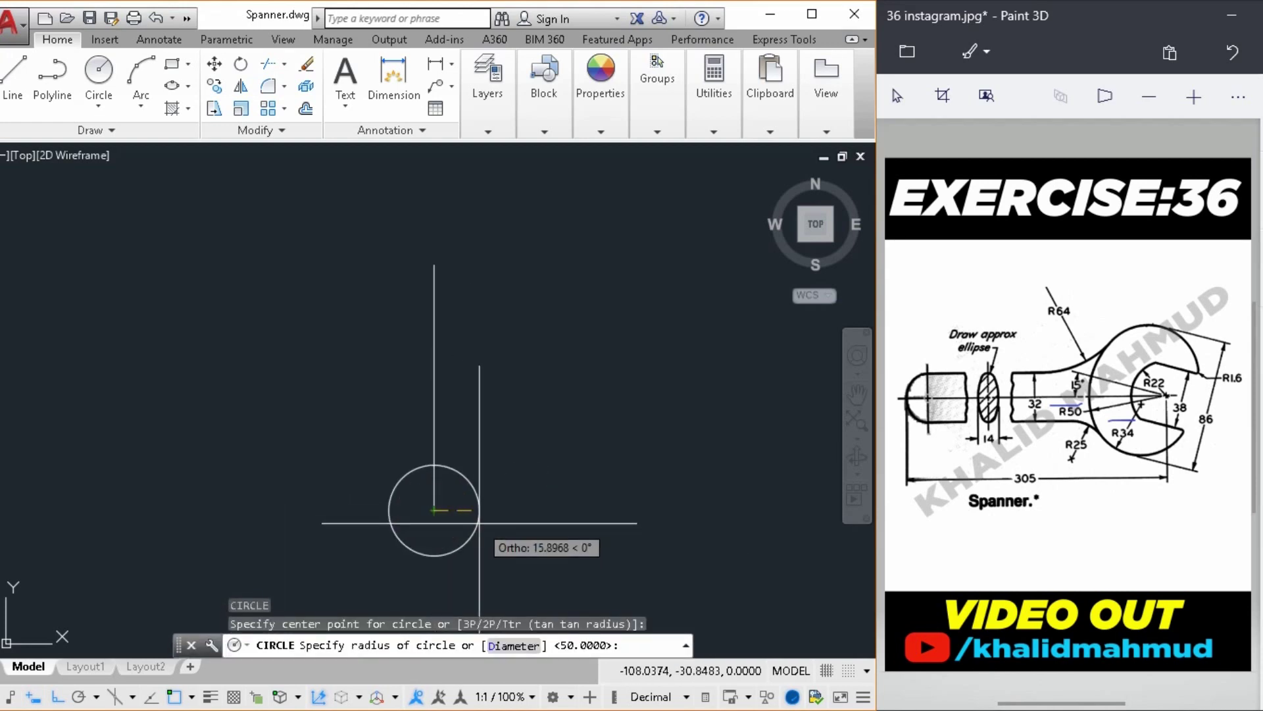
text(34)
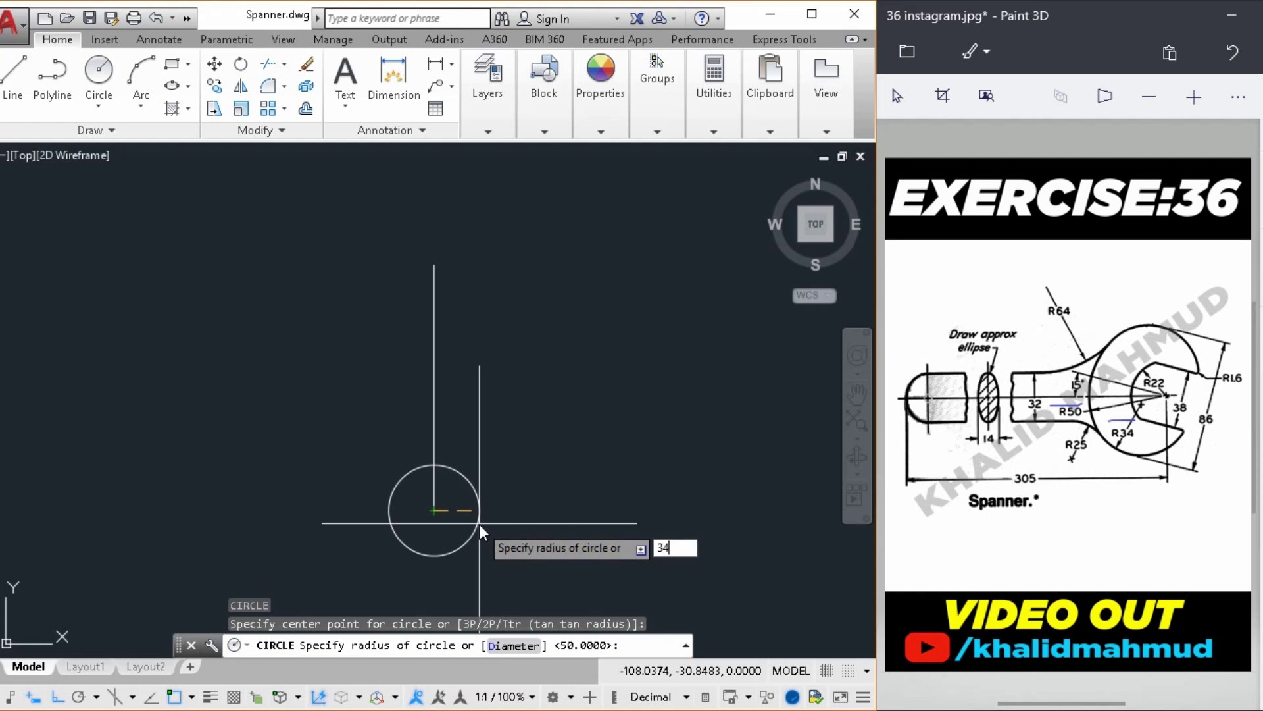
key(Return)
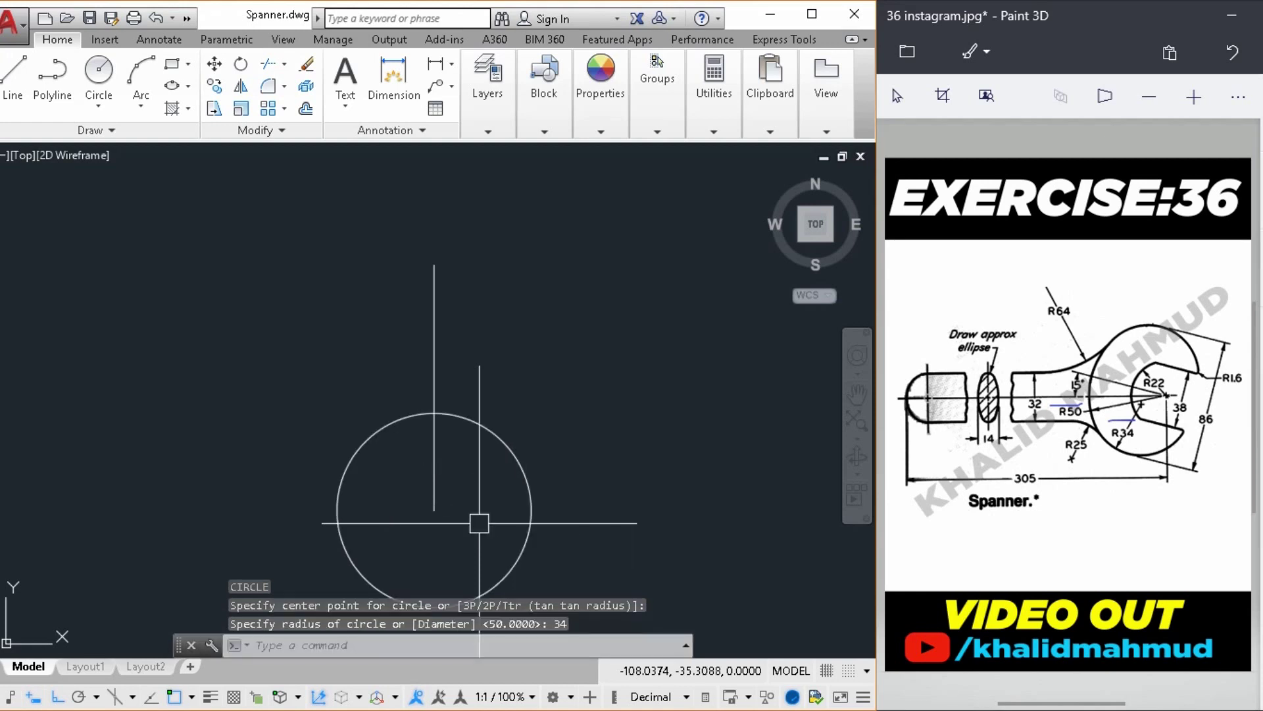
Move the R34 circle so its bottom quadrant sits on the line's end
middle_drag(479, 523, 465, 502)
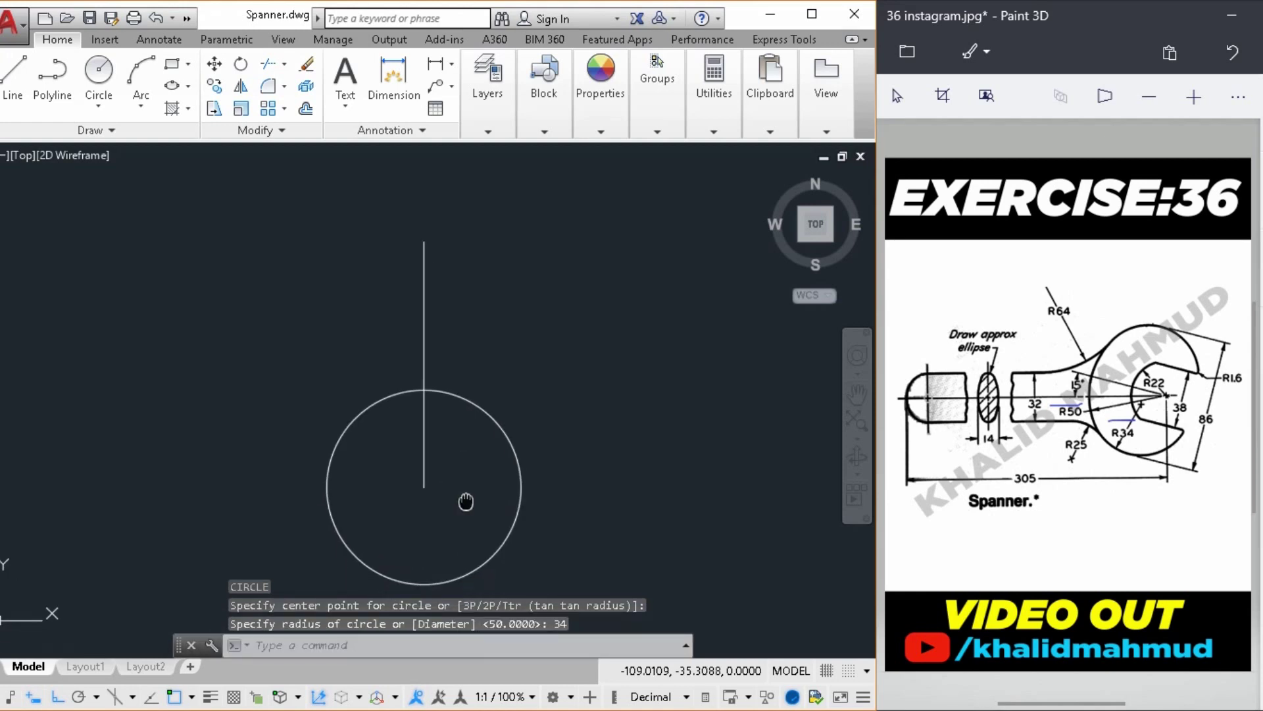
click(507, 516)
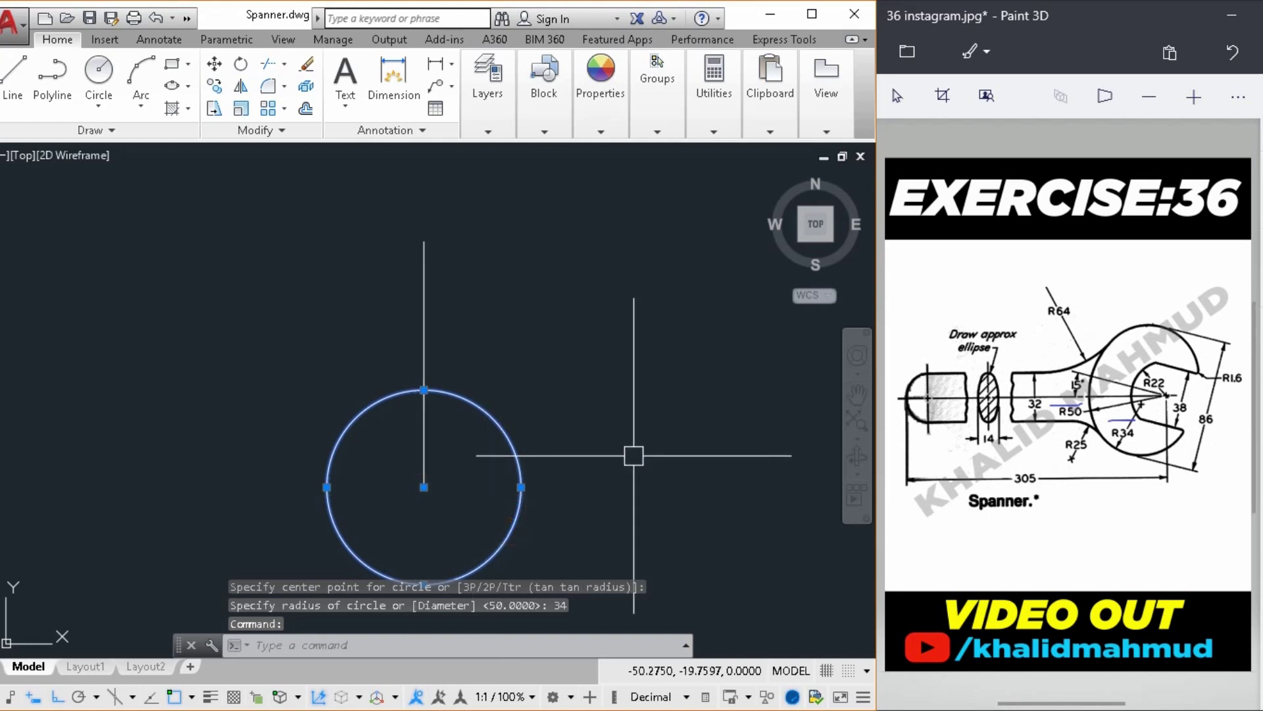
text(m)
key(Return)
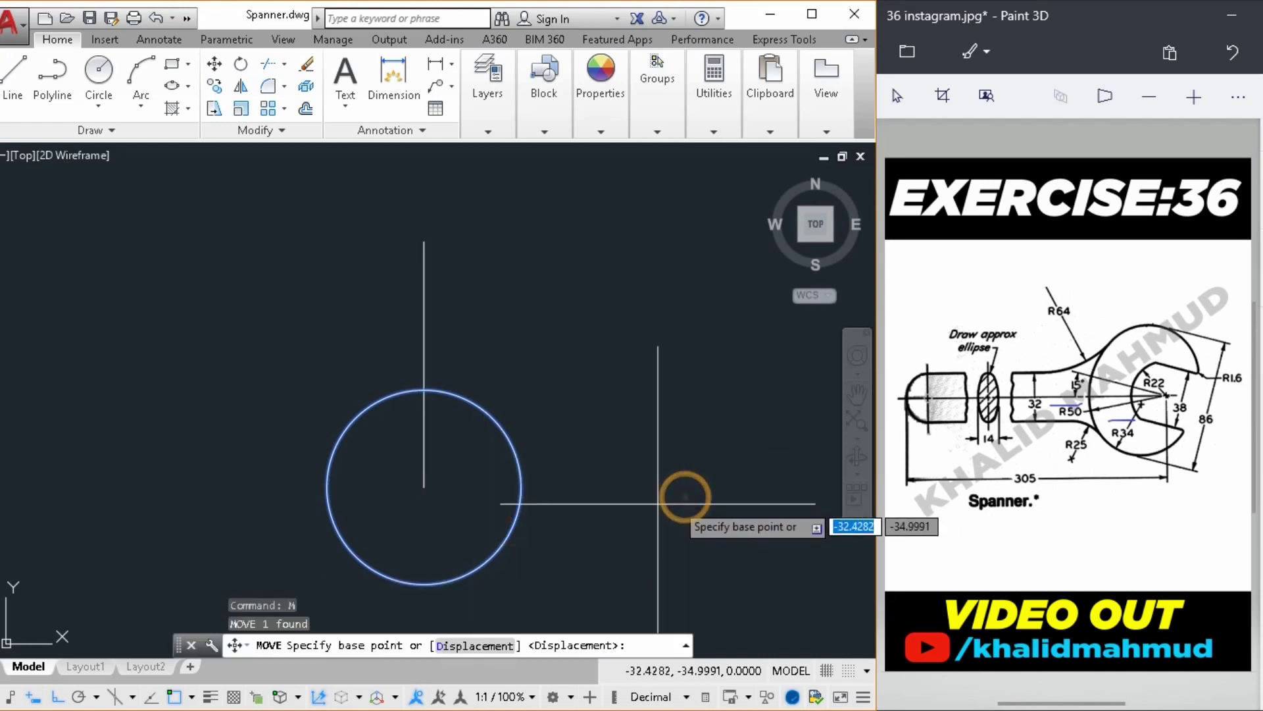
click(423, 583)
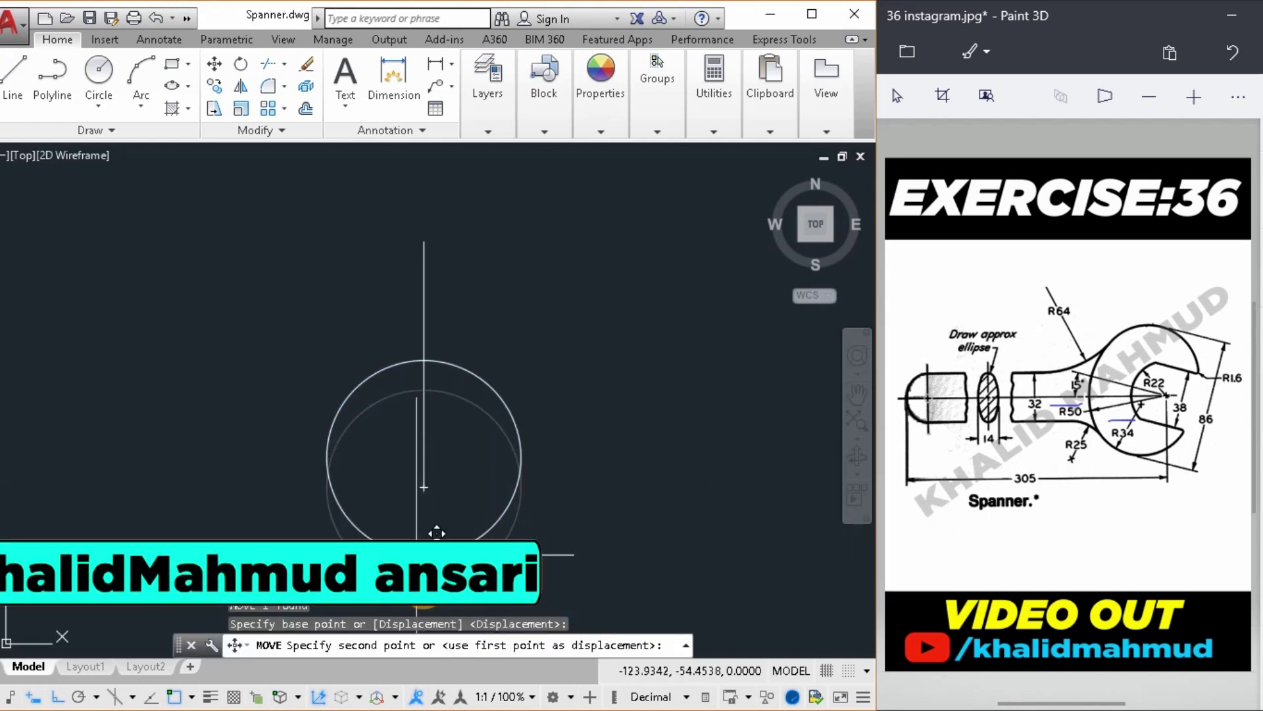
click(424, 487)
middle_drag(510, 504, 514, 521)
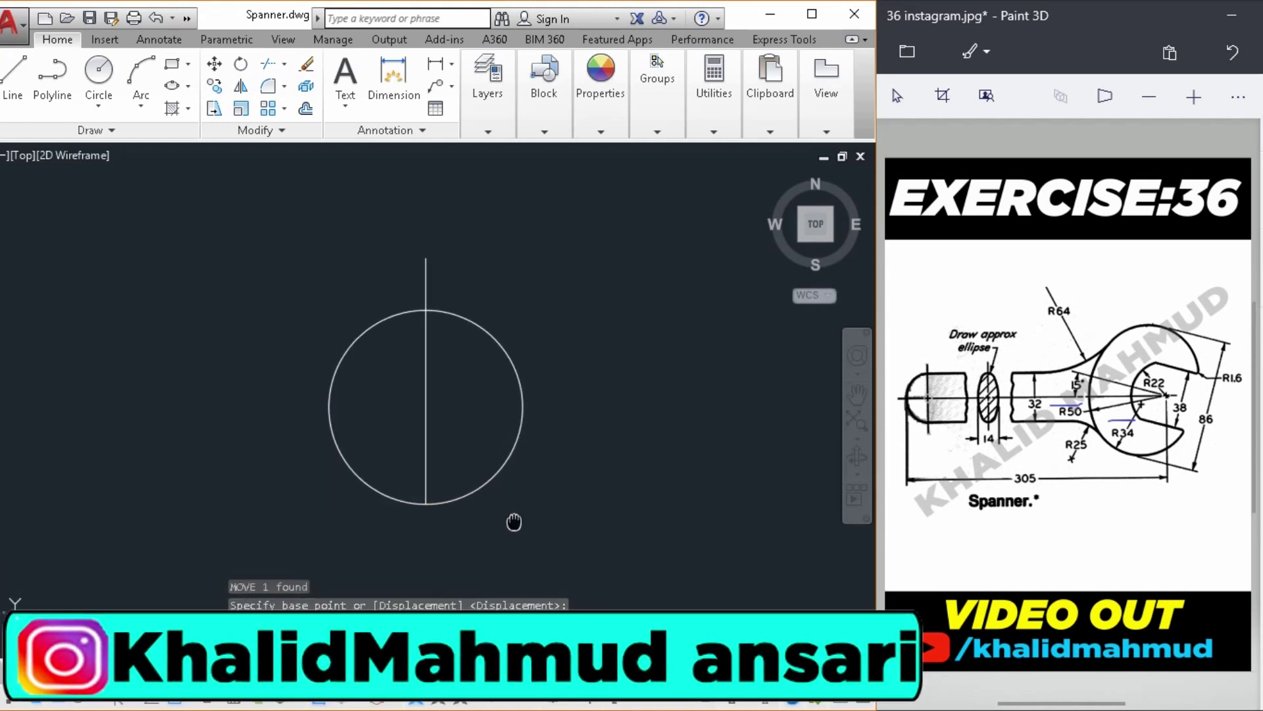
Draw a second radius-34 circle centred on the line's top end
text(c)
key(Return)
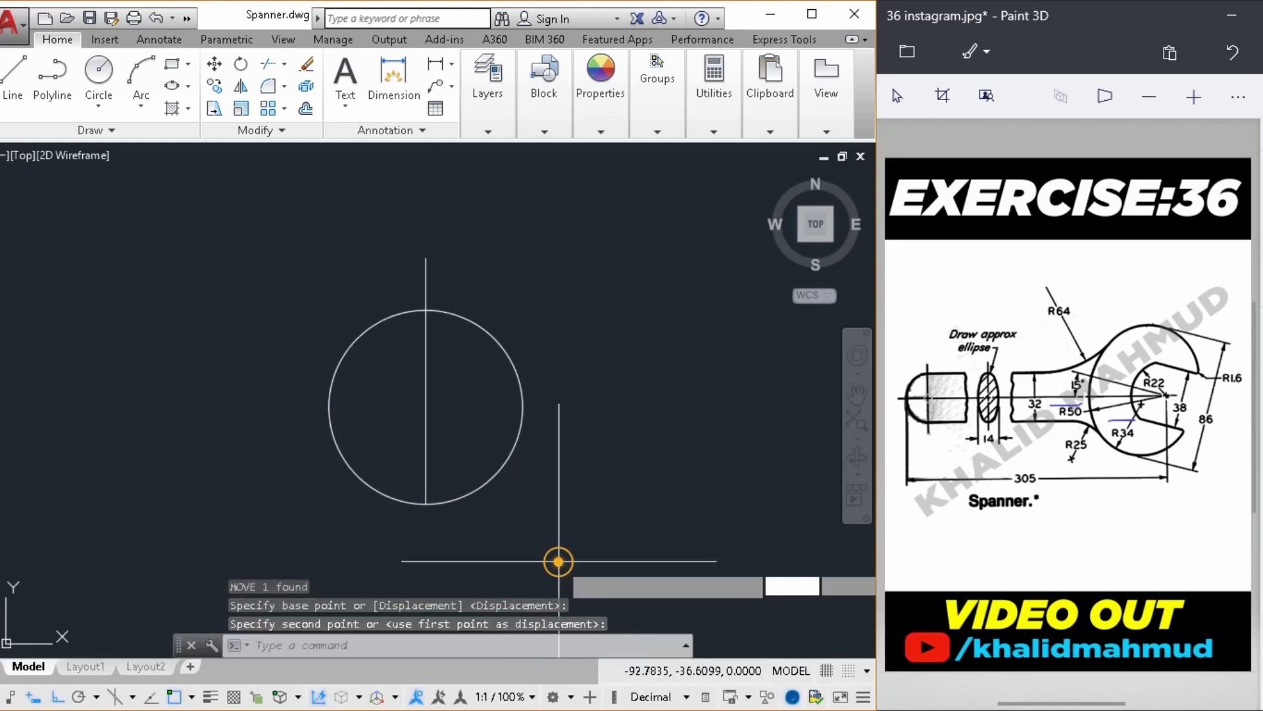
click(426, 258)
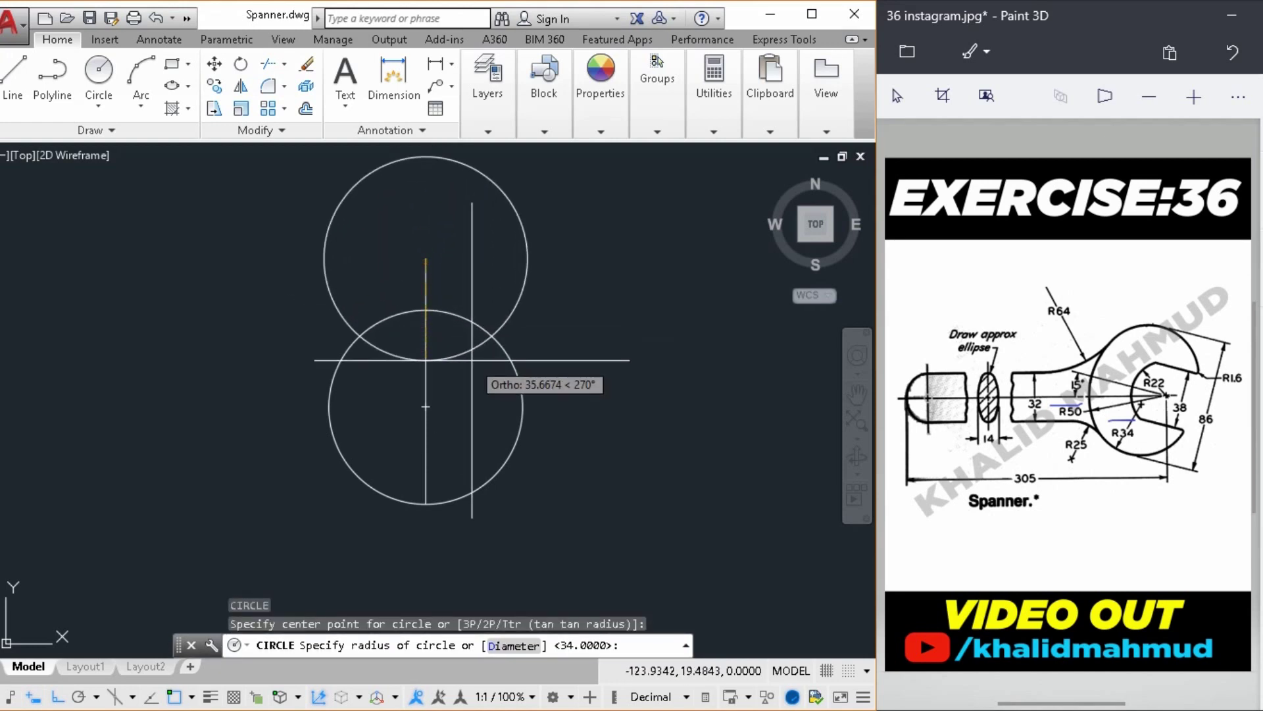
text(34)
key(Return)
text(M)
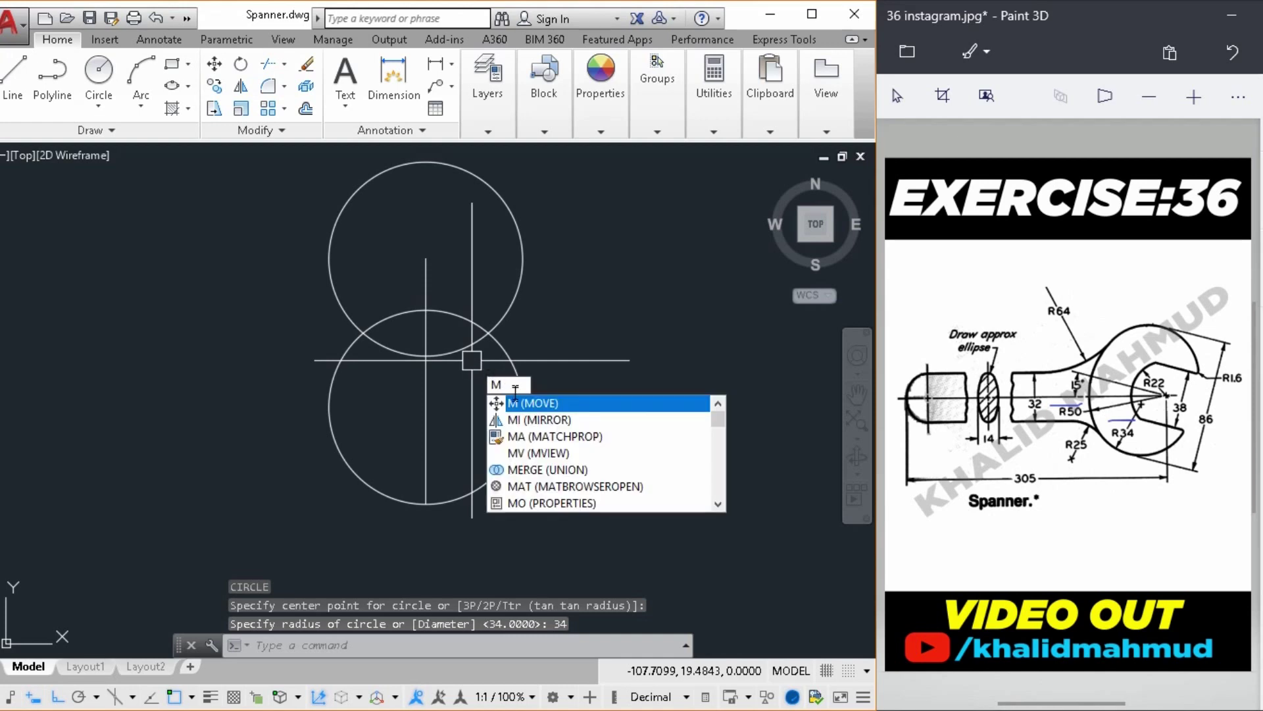
Move the upper circle down so its top quadrant meets the line's upper end
key(Return)
click(519, 399)
click(513, 297)
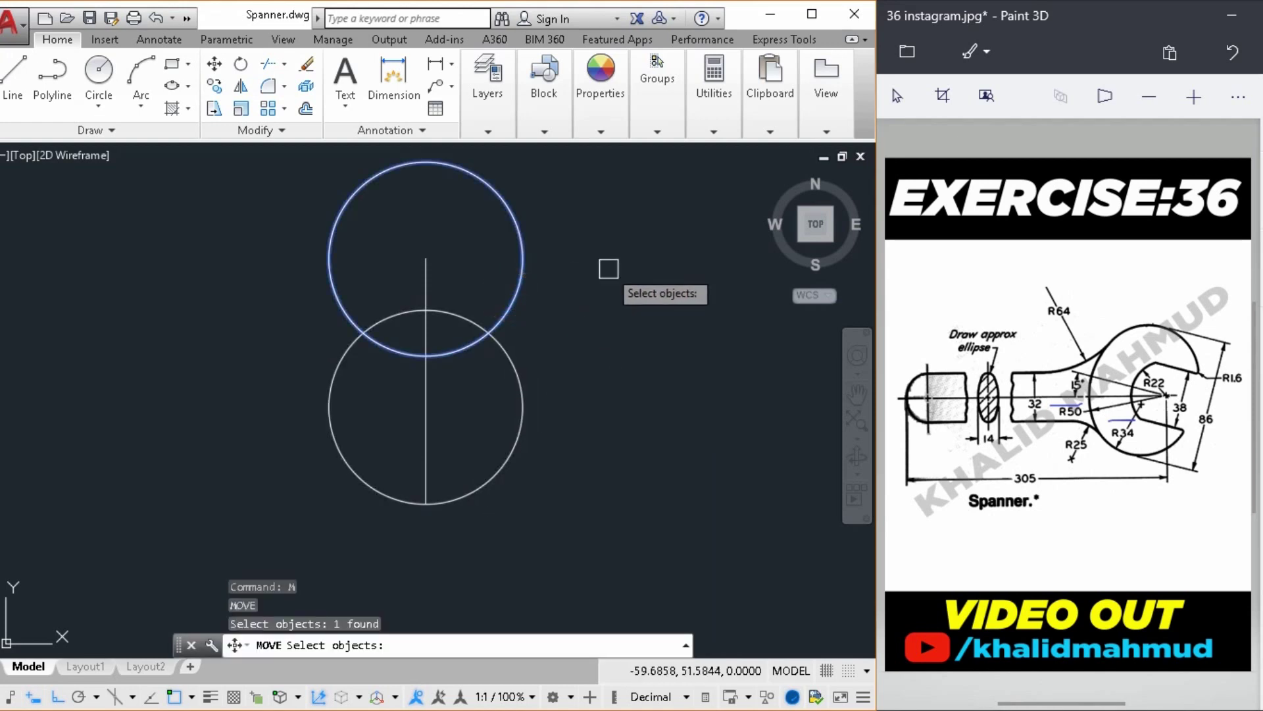
key(Return)
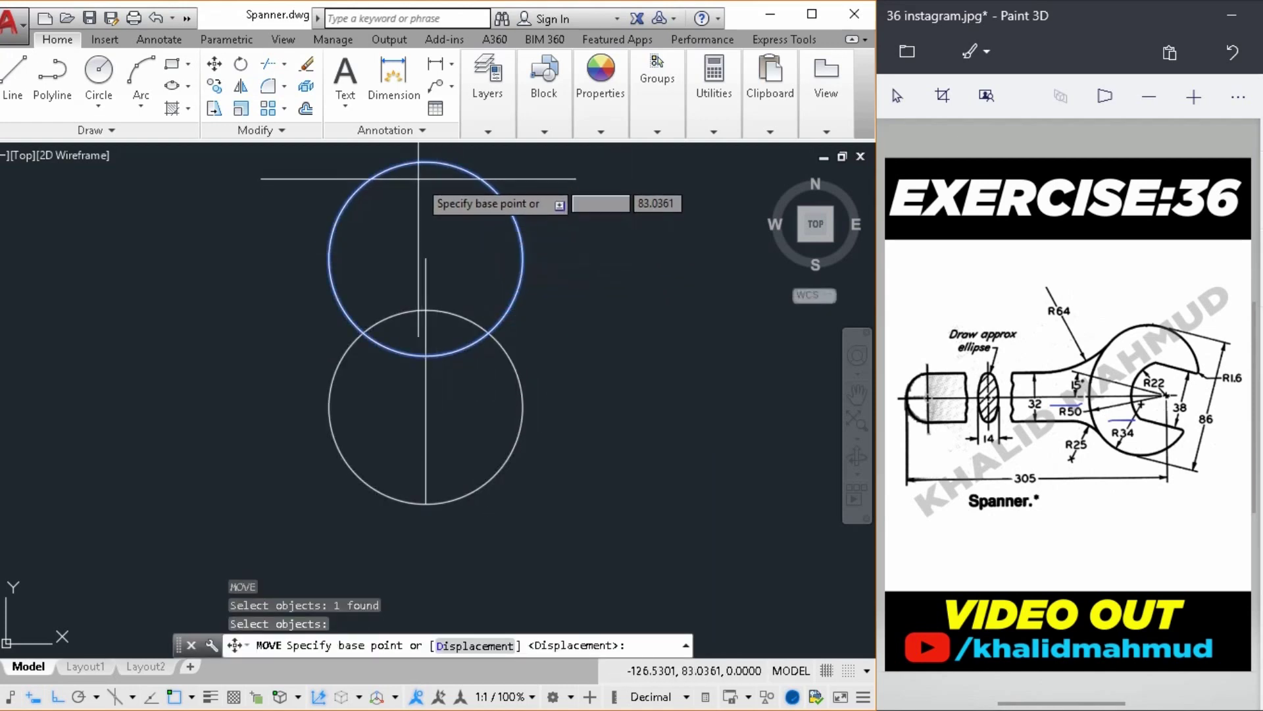
click(425, 163)
click(423, 257)
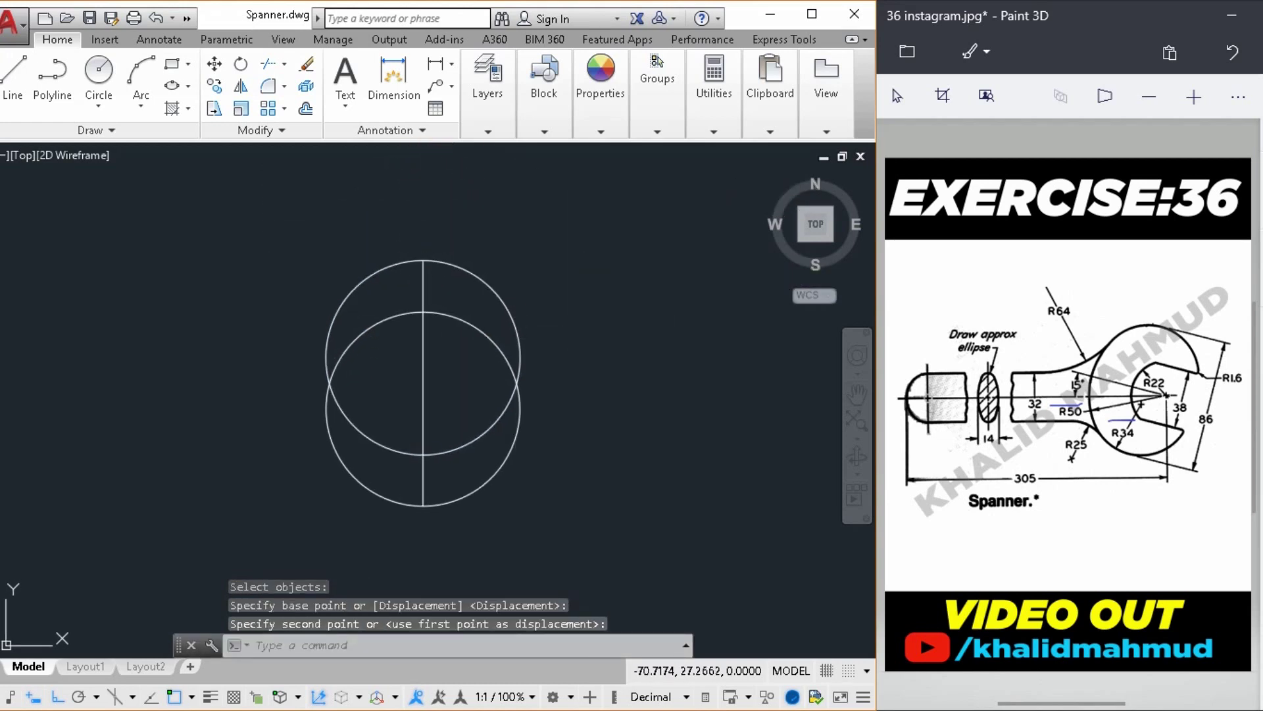
key(Escape)
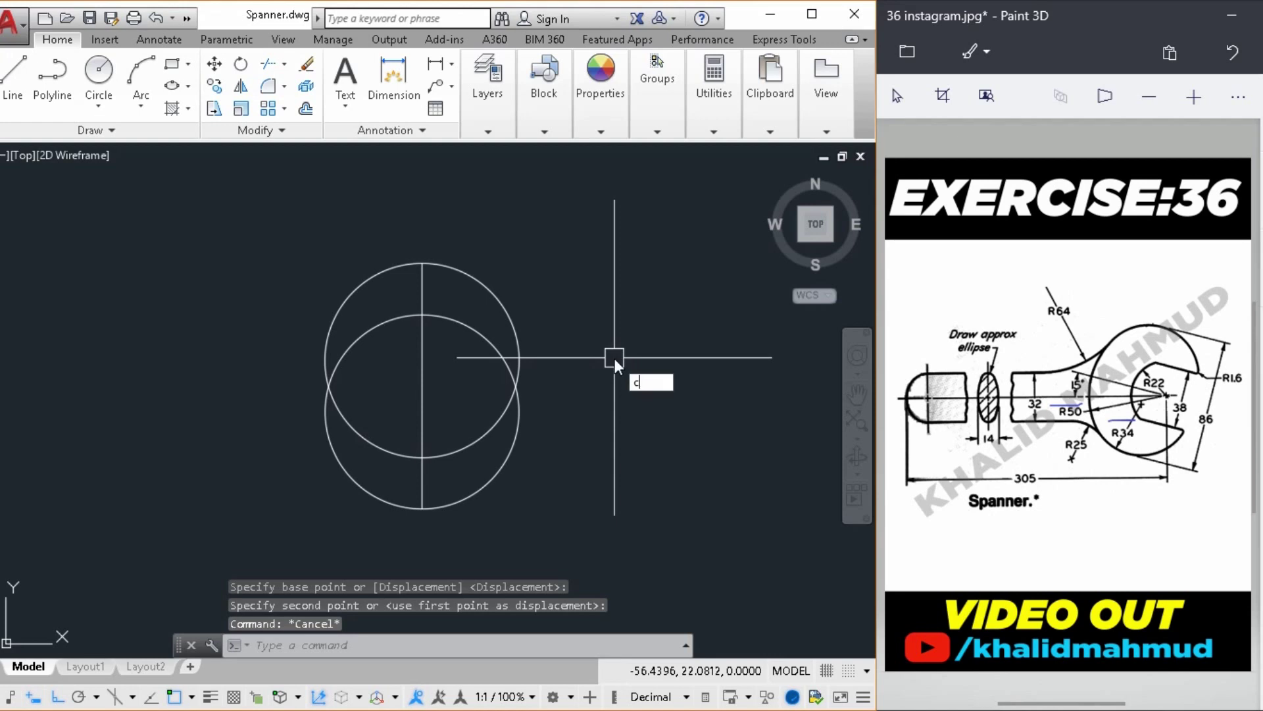
Draw a radius-50 circle tangent to both R34 circles on the left
key(Return)
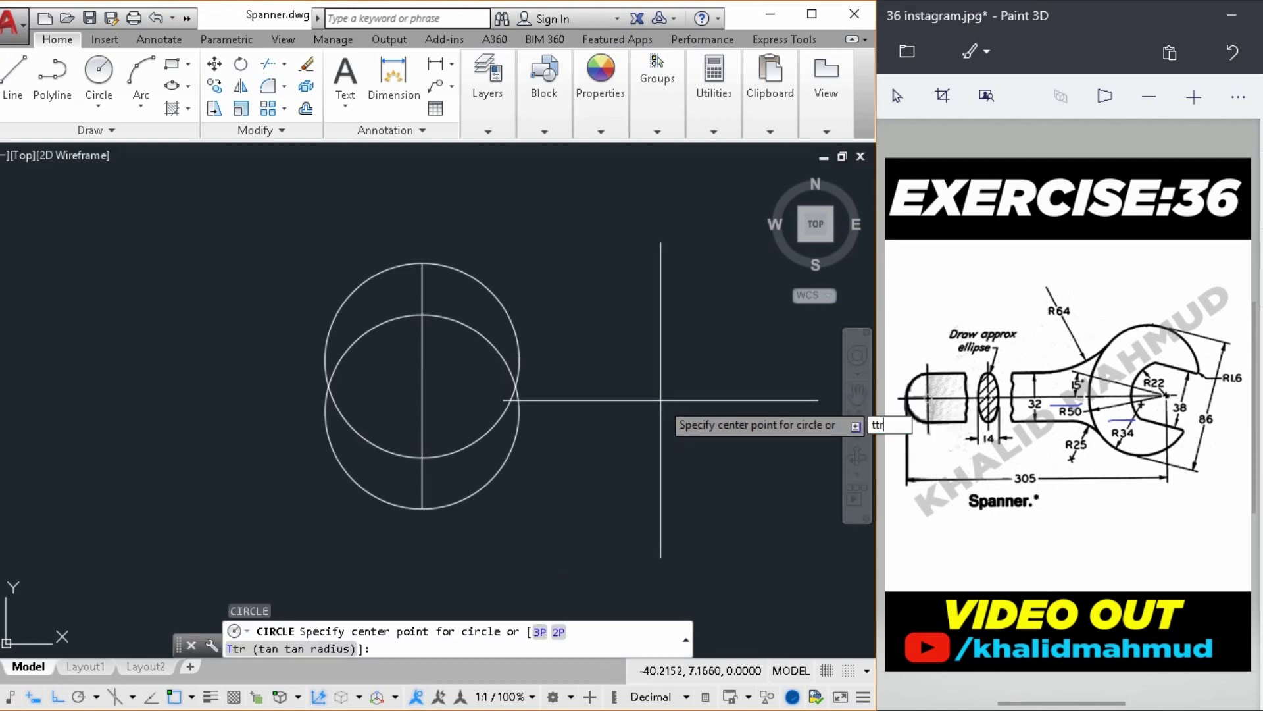
key(Return)
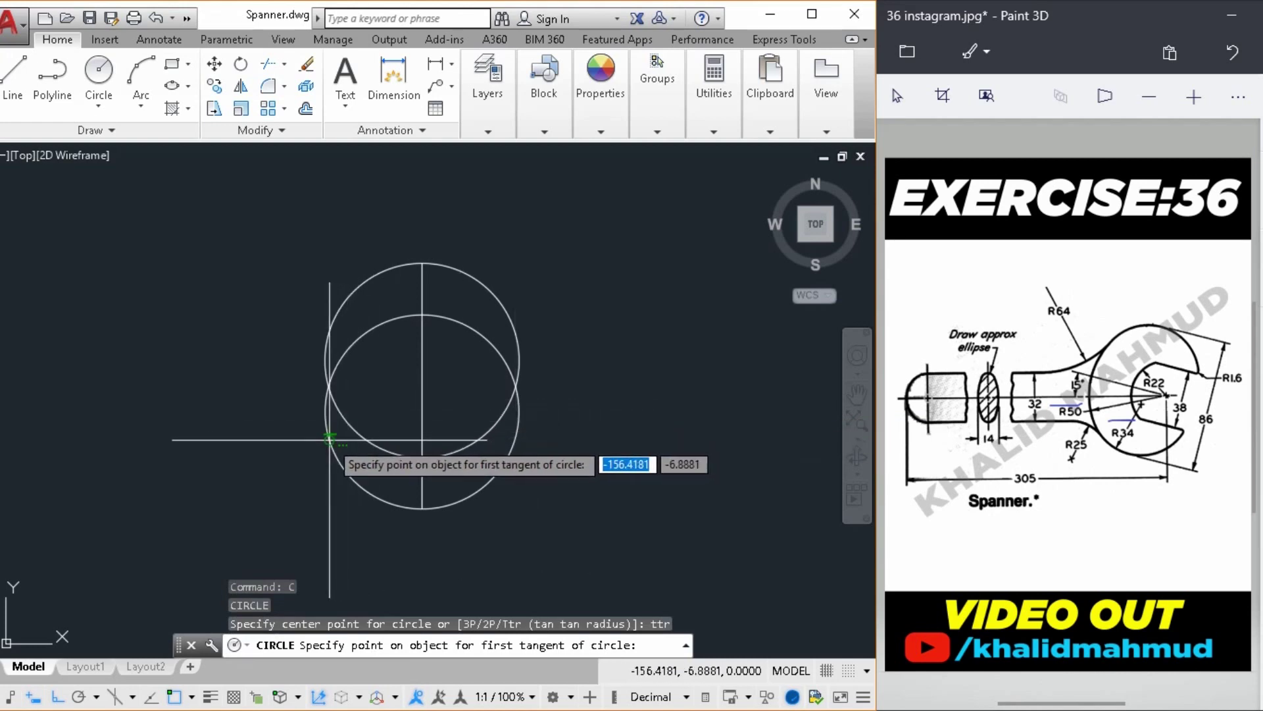
click(330, 439)
click(342, 298)
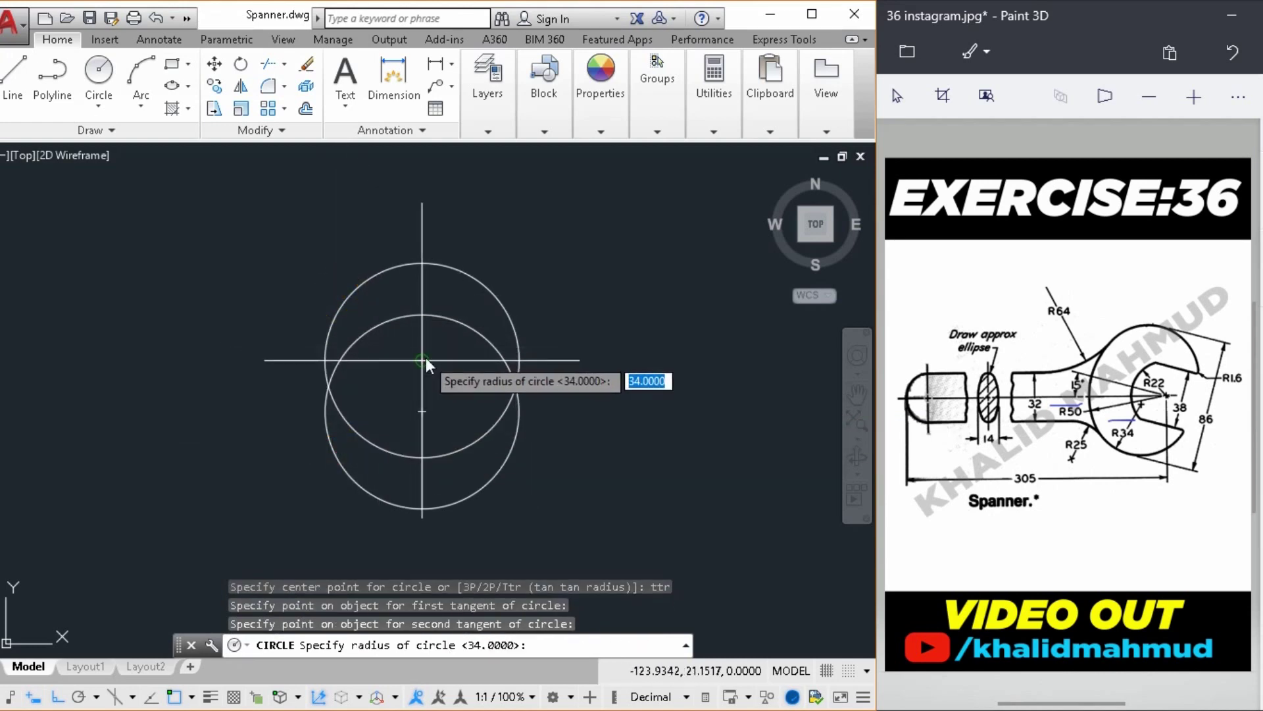
key(Return)
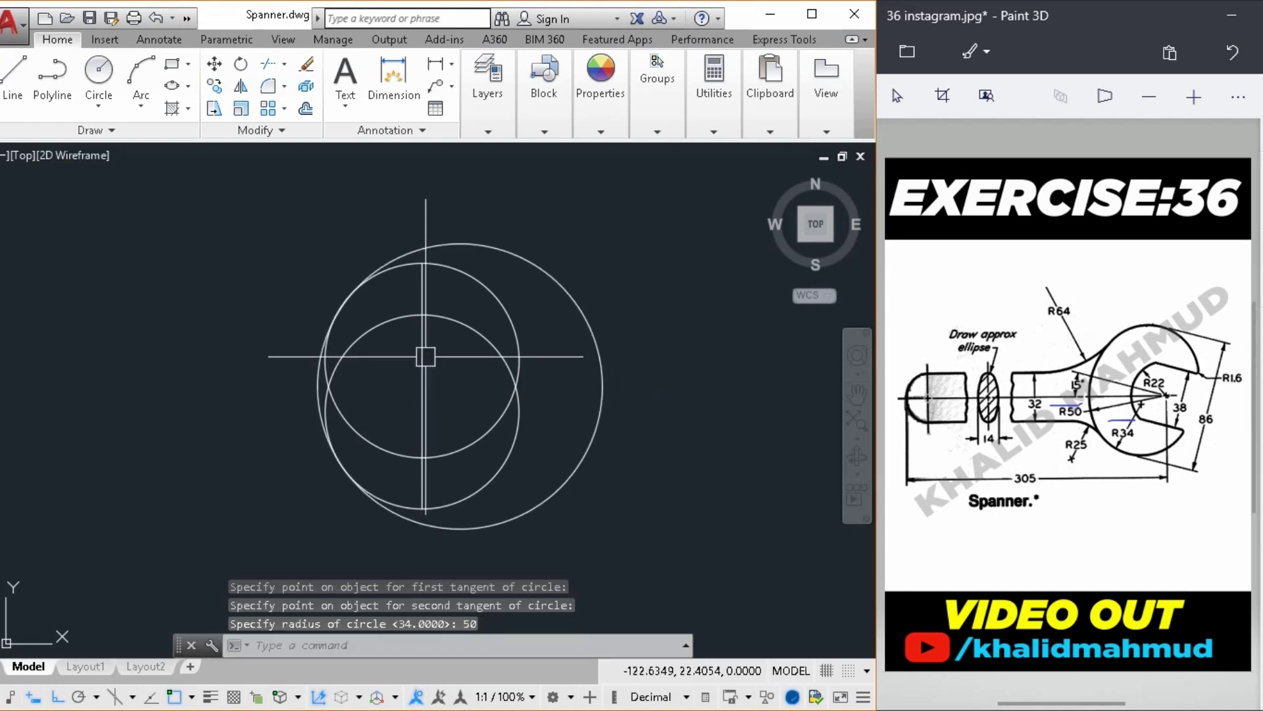
middle_drag(392, 424, 373, 421)
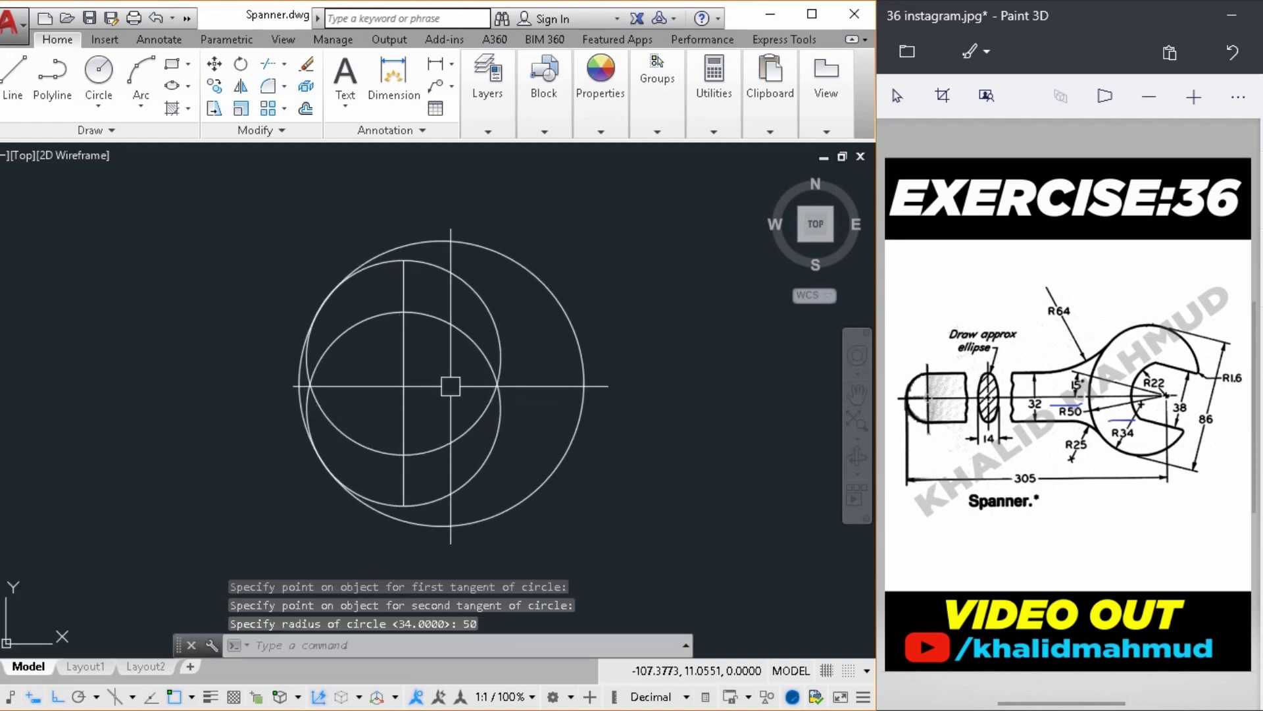
Add a matching radius-50 tangent circle on the right side
text(C)
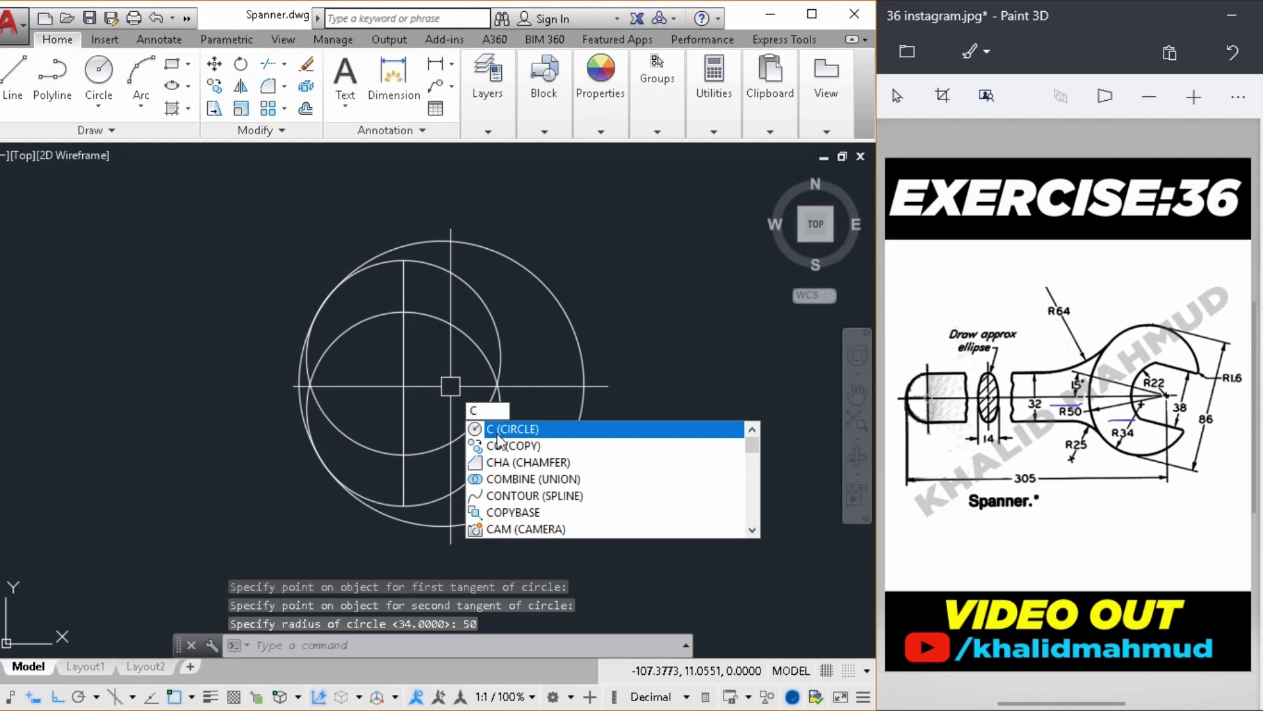
key(Return)
text(ttr)
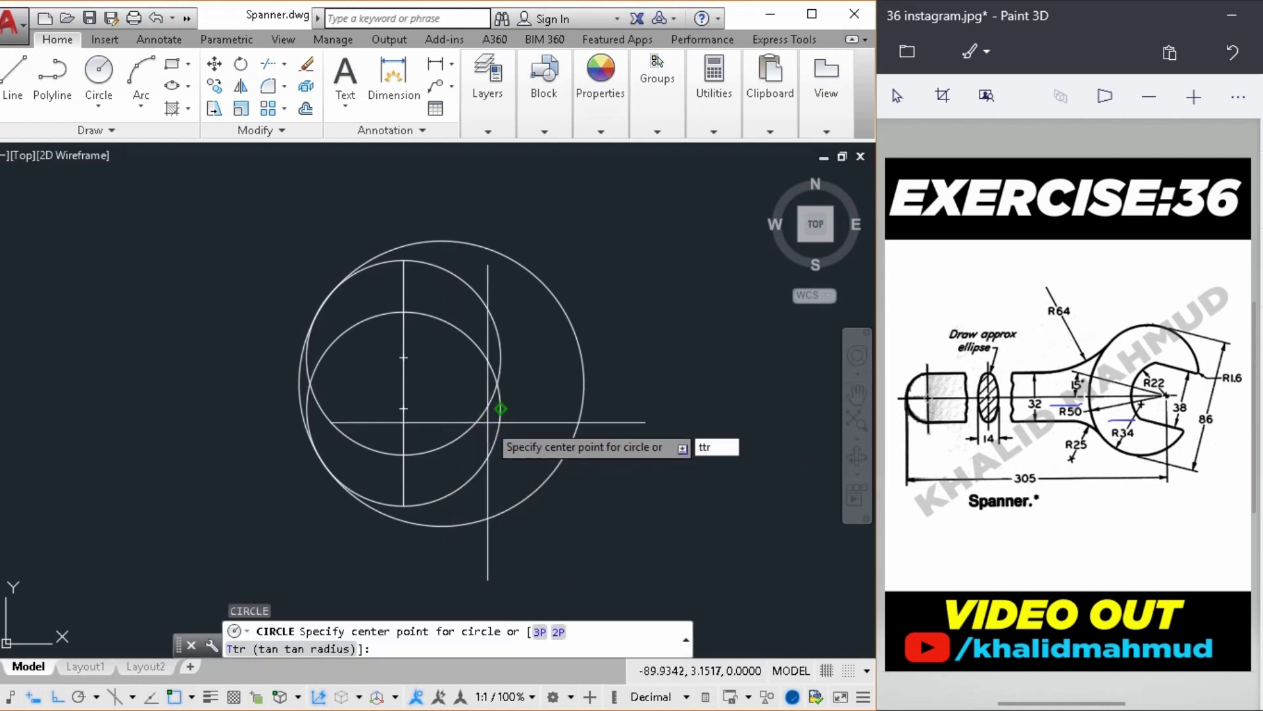
key(Return)
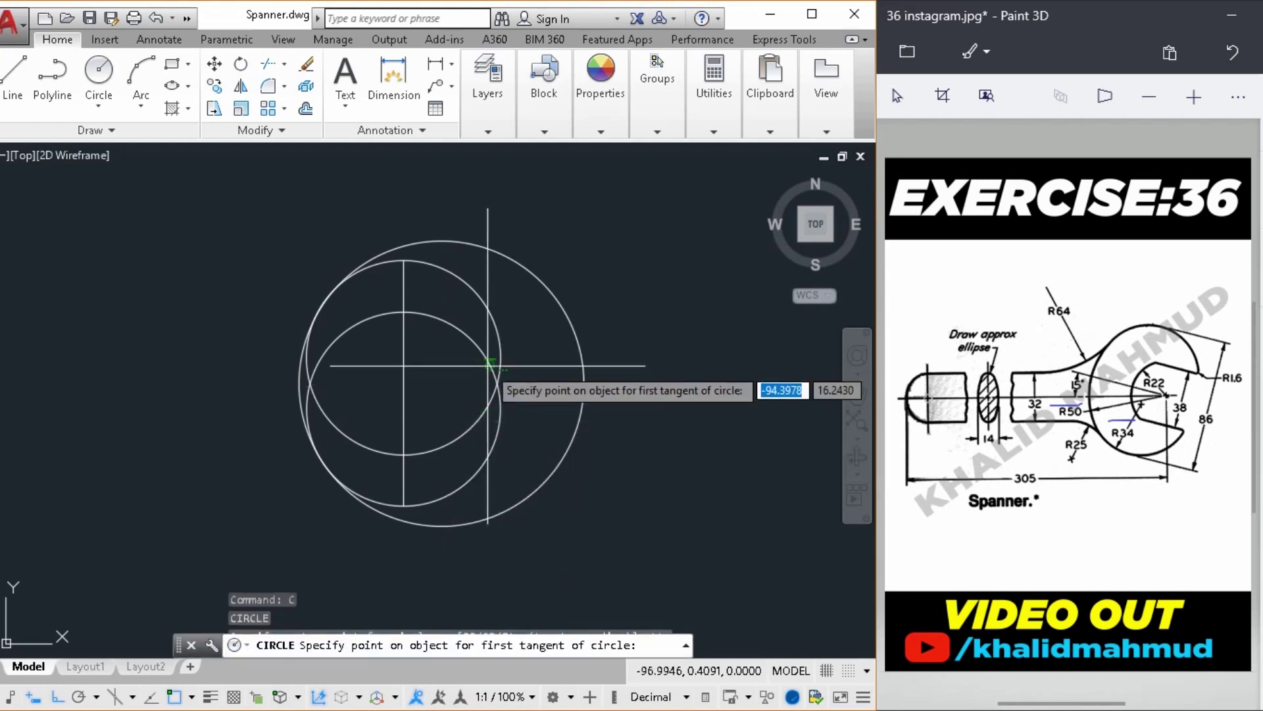
click(487, 316)
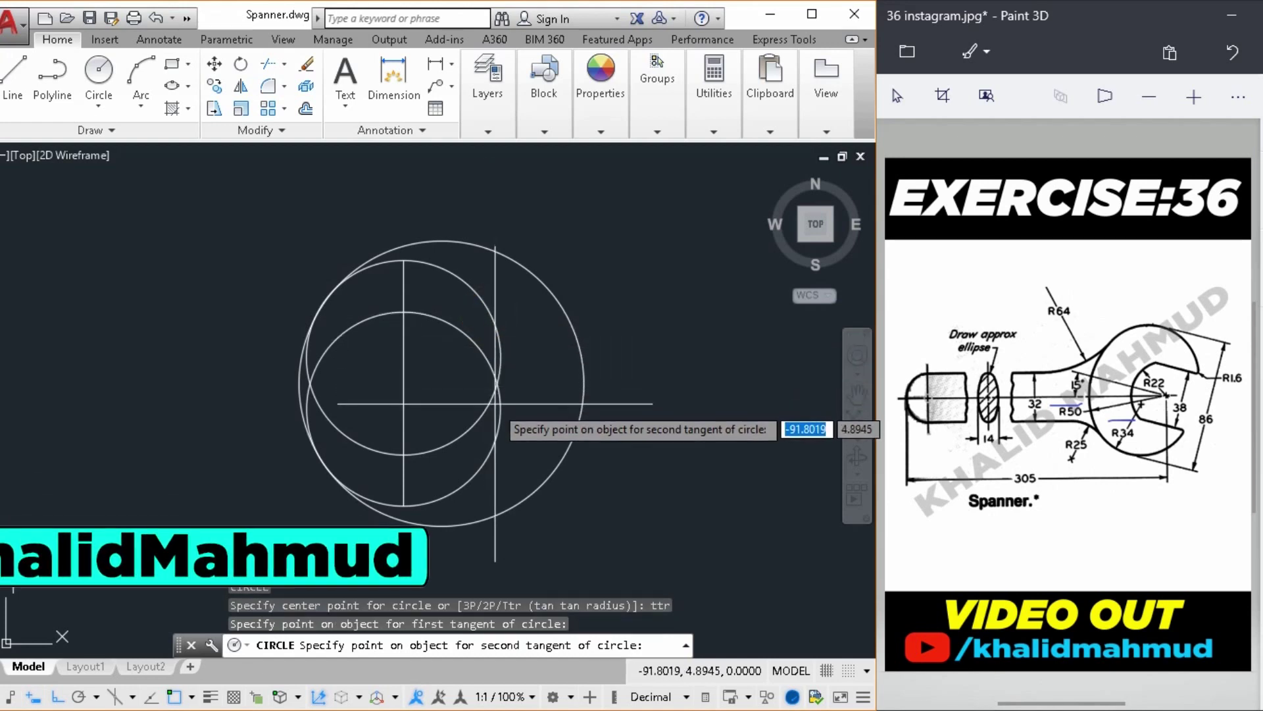
click(495, 428)
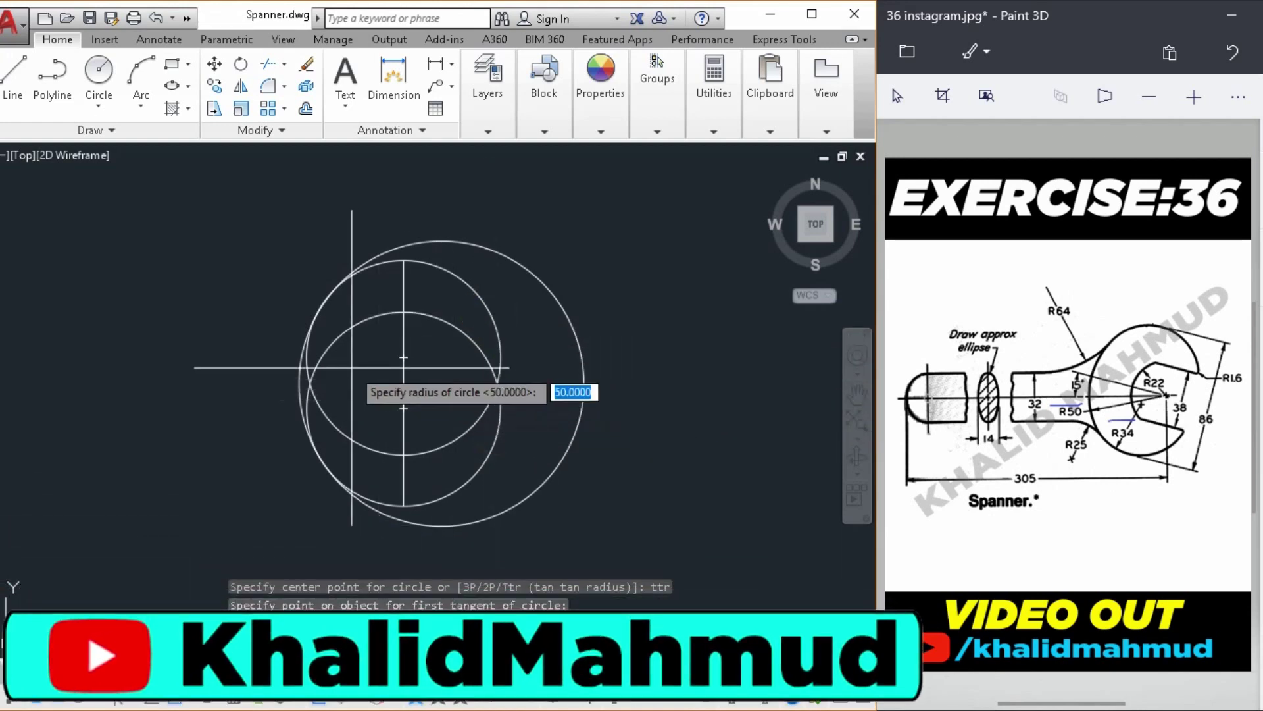
text(50)
key(Return)
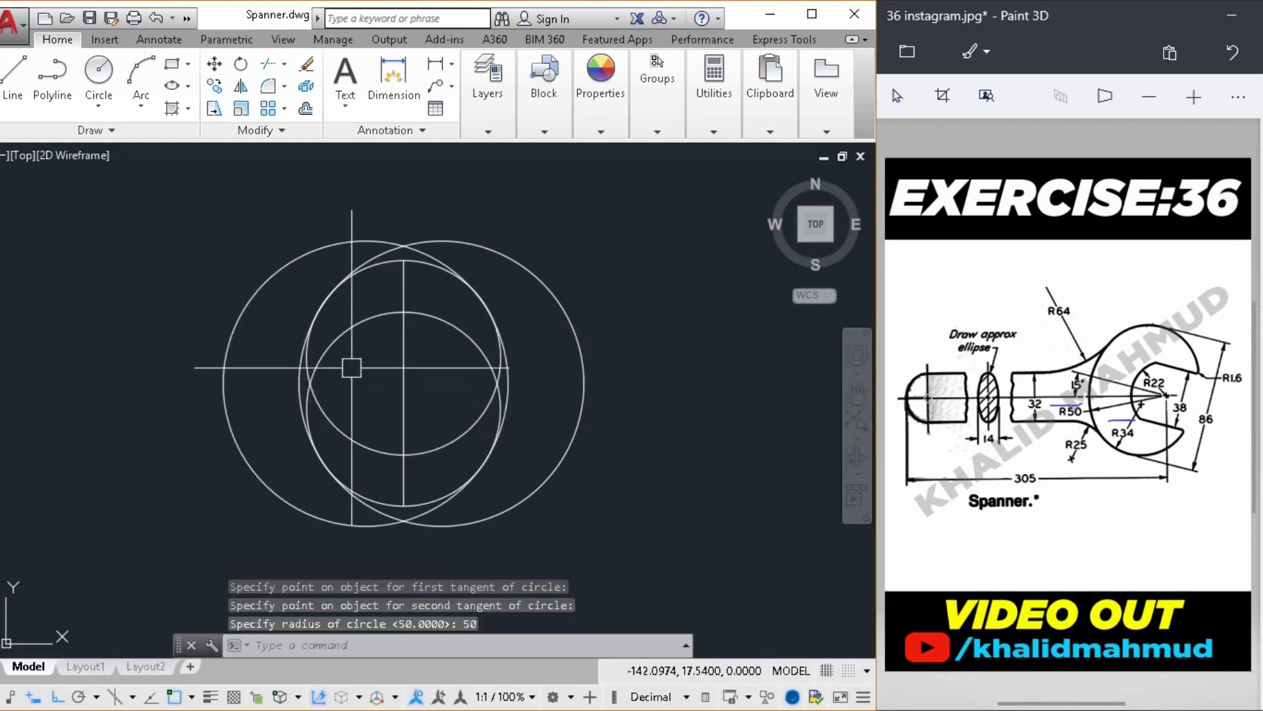
text(TR)
Trim the outer arcs and the pointed tails at the top and bottom
key(Return)
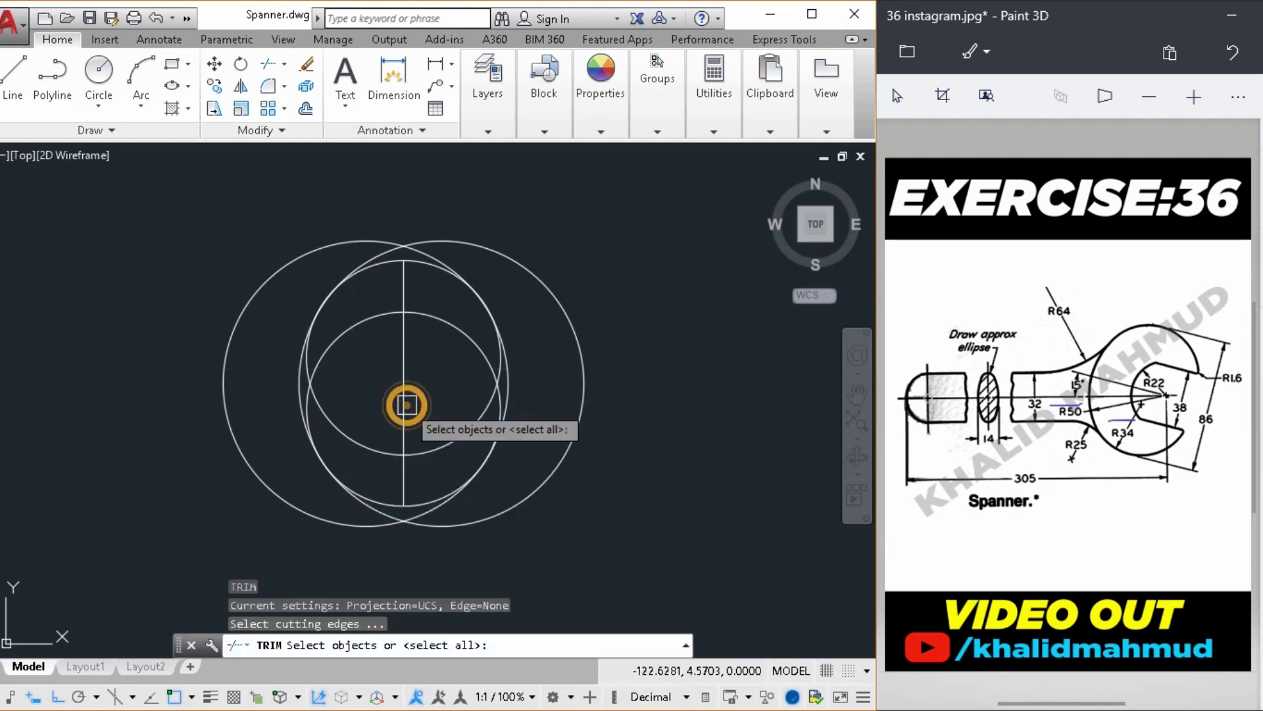
key(Return)
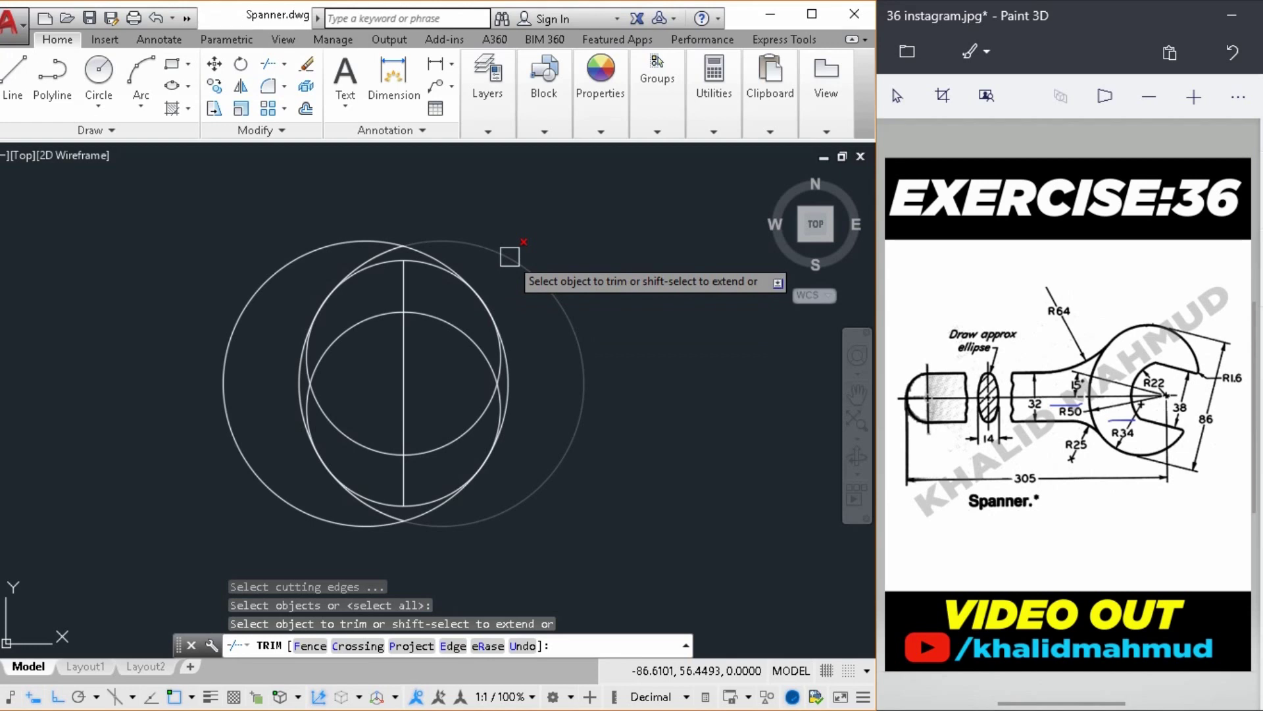
click(509, 256)
click(265, 275)
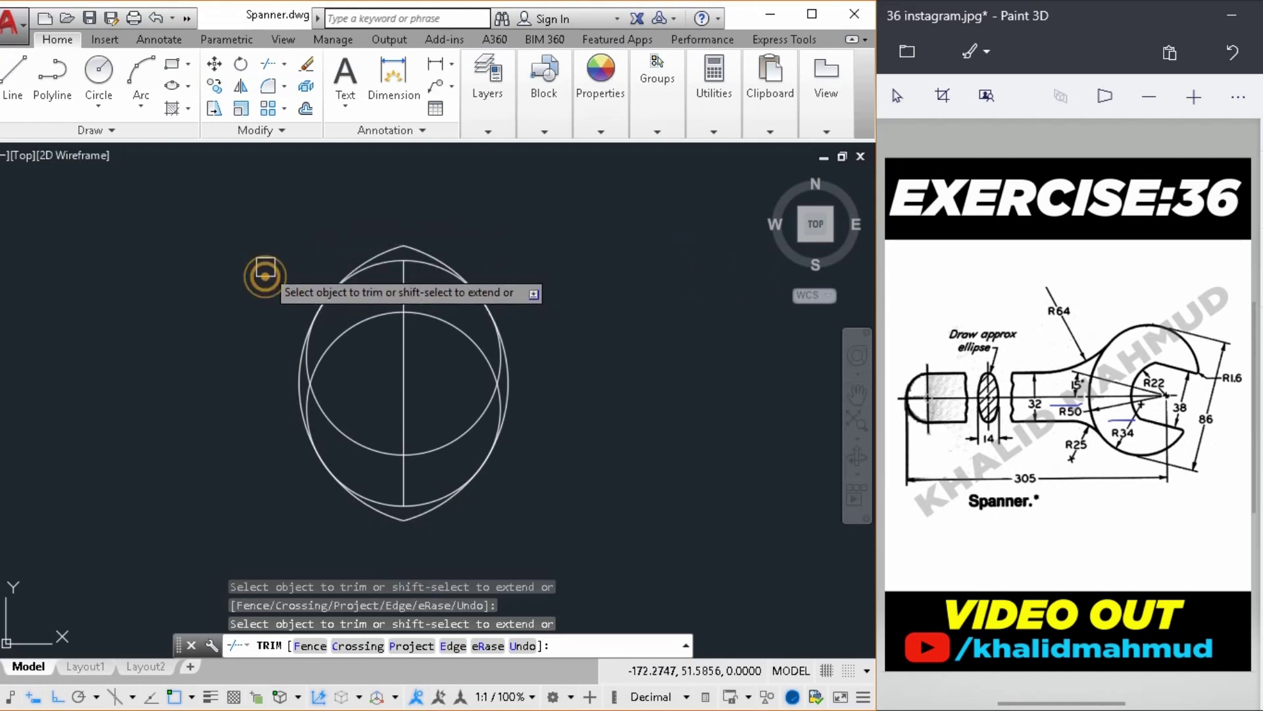
click(364, 256)
click(406, 242)
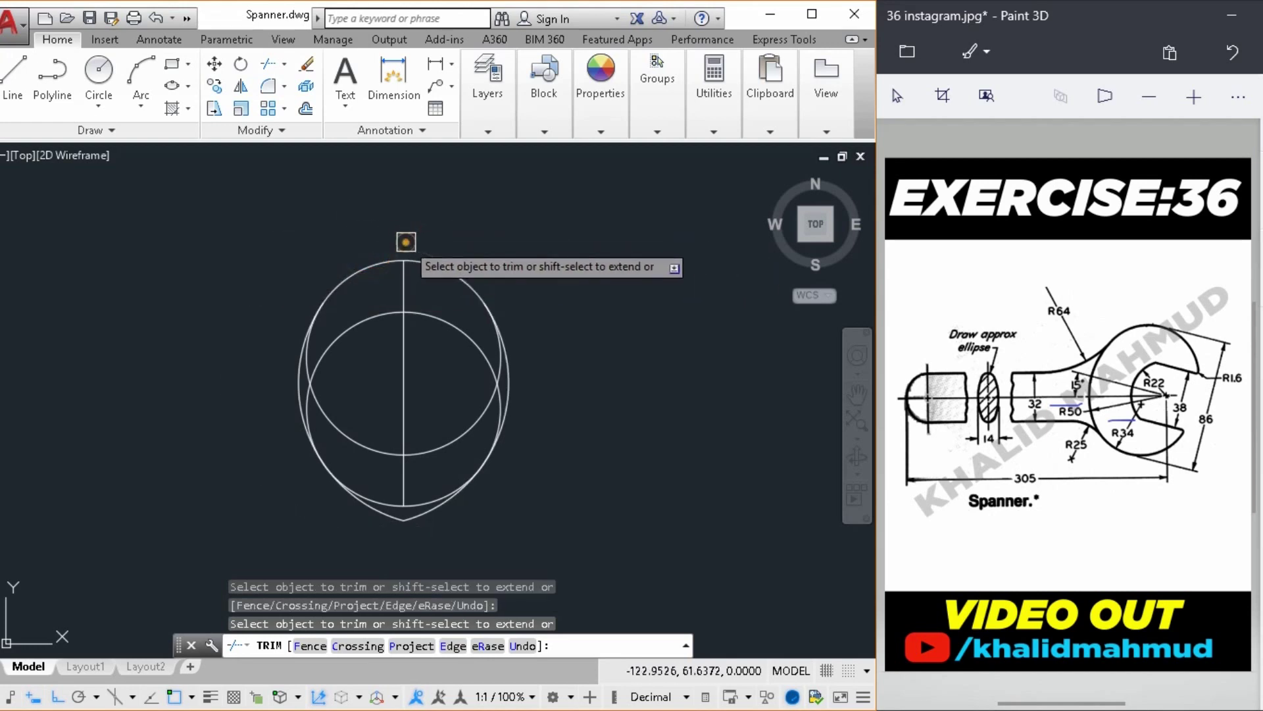
click(431, 519)
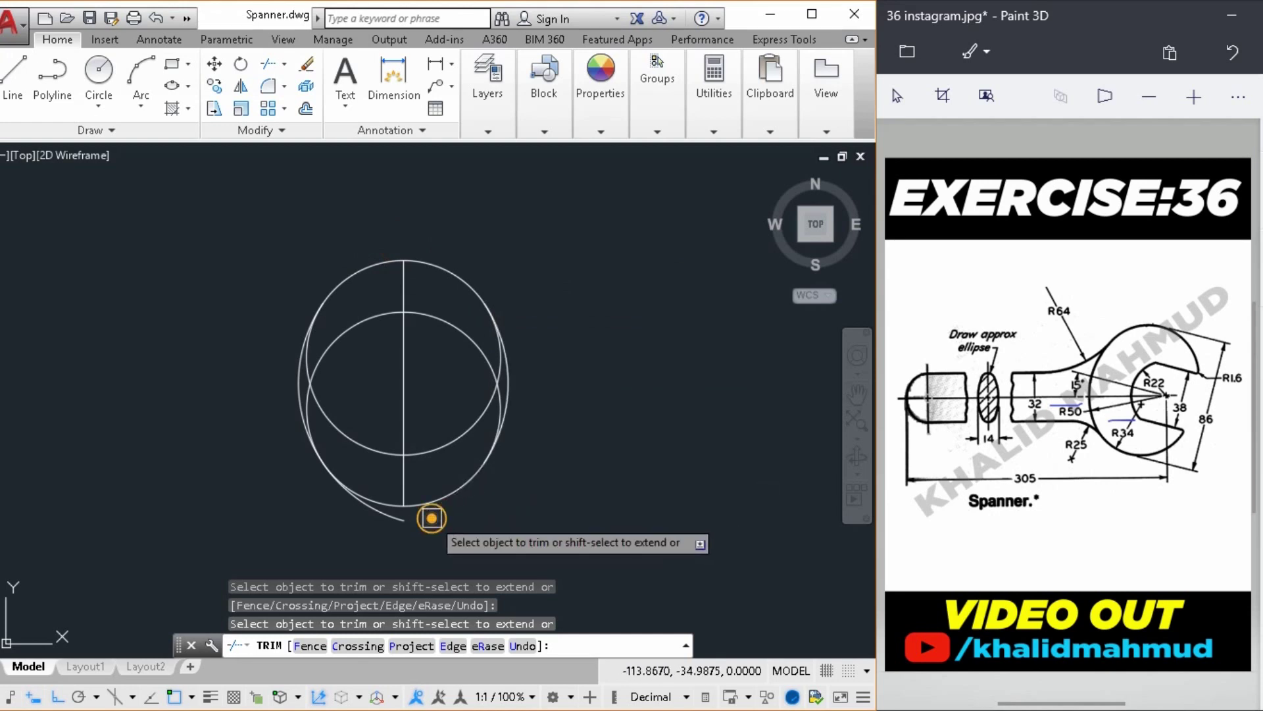
click(385, 517)
Trim the remaining inner arcs, leaving a single oval outline
click(327, 360)
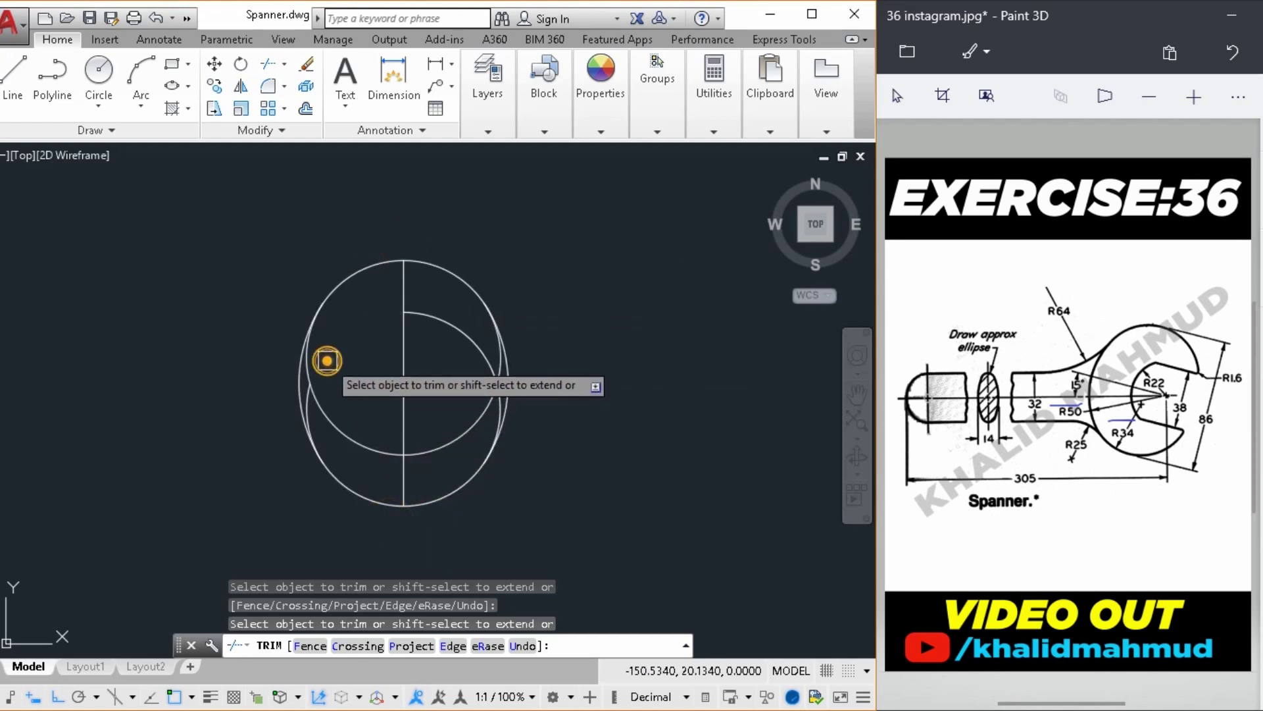
click(330, 419)
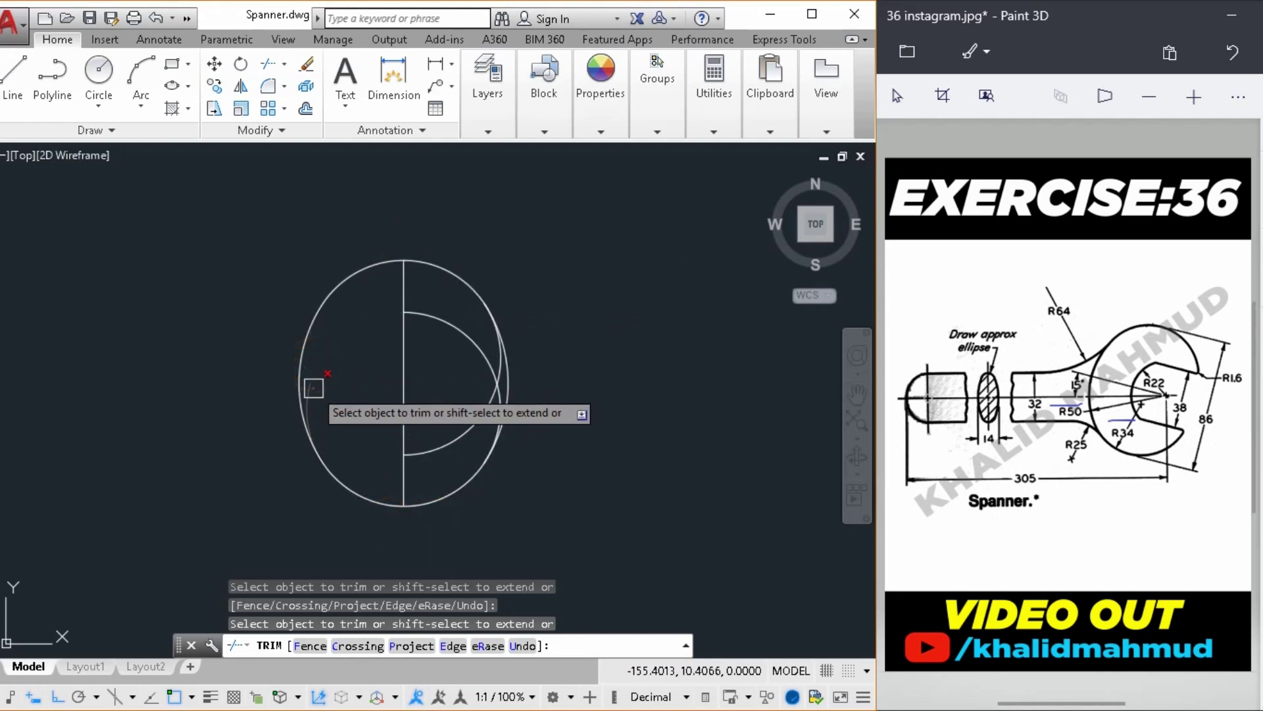
click(313, 387)
click(423, 319)
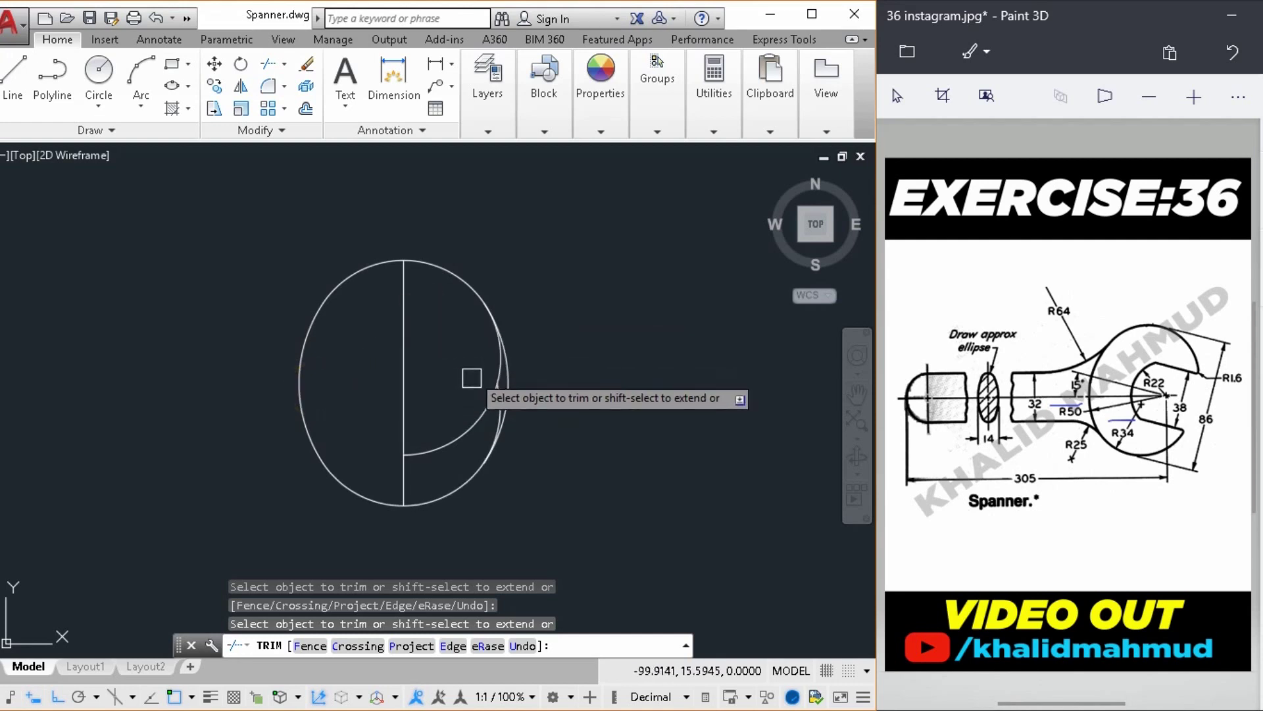
click(452, 425)
click(489, 396)
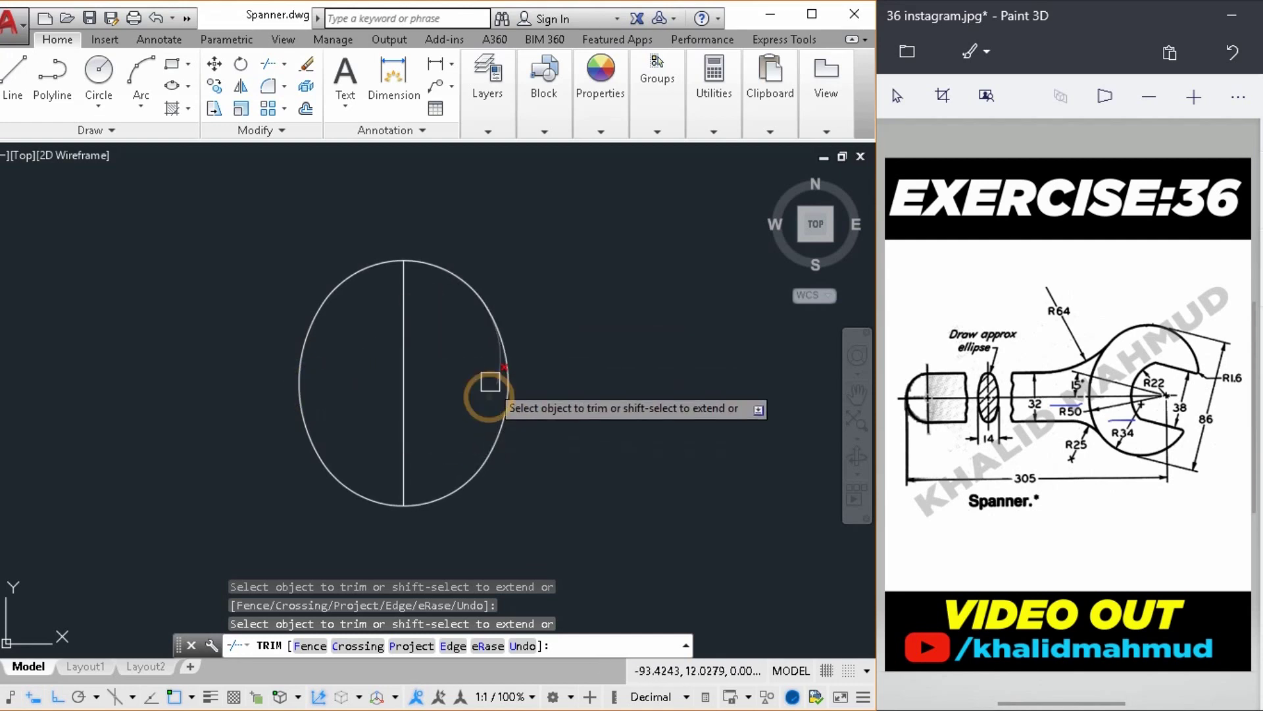
right_click(567, 267)
click(592, 277)
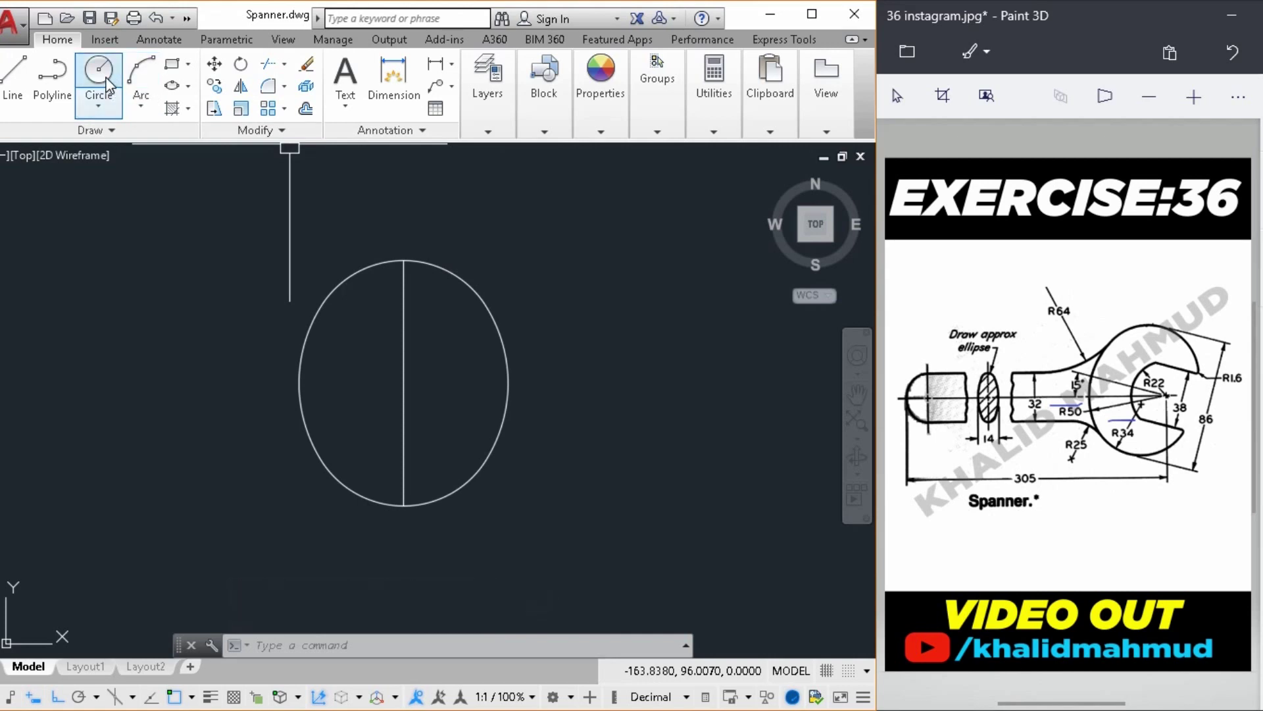
Draw a radius-22 circle on the horizontal centre line in the oval's right half
click(441, 383)
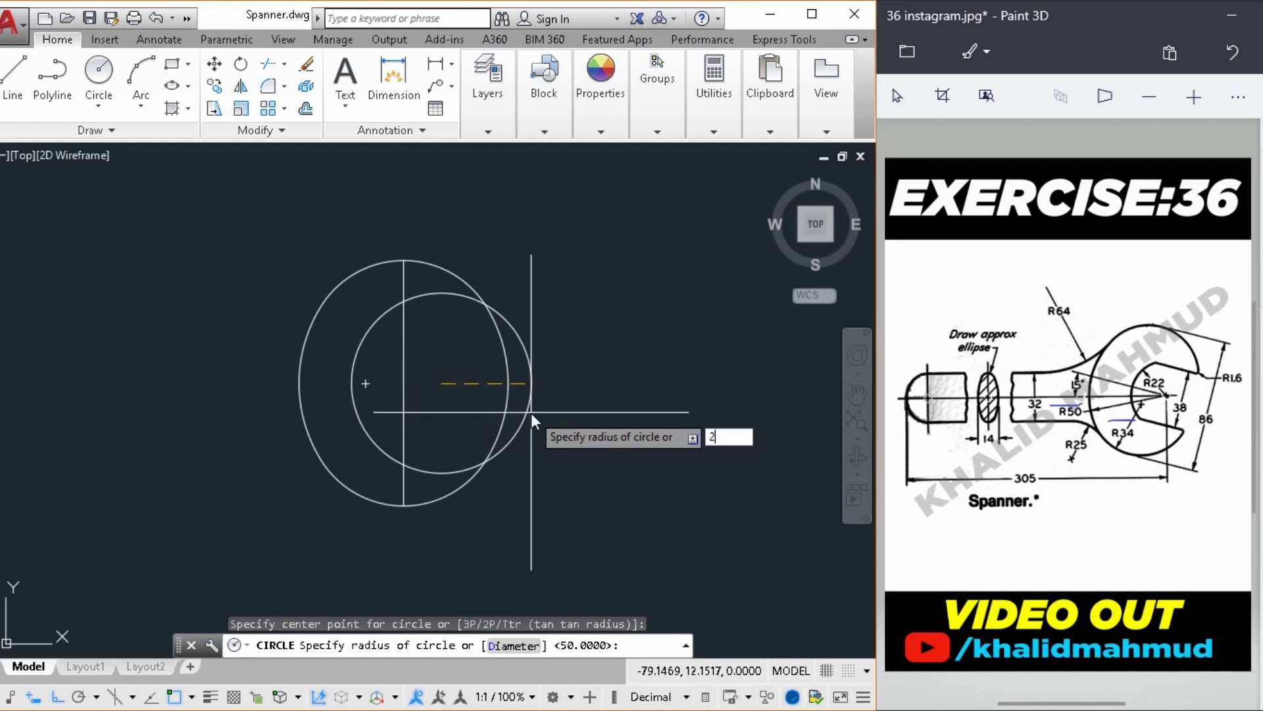
text(2)
key(Return)
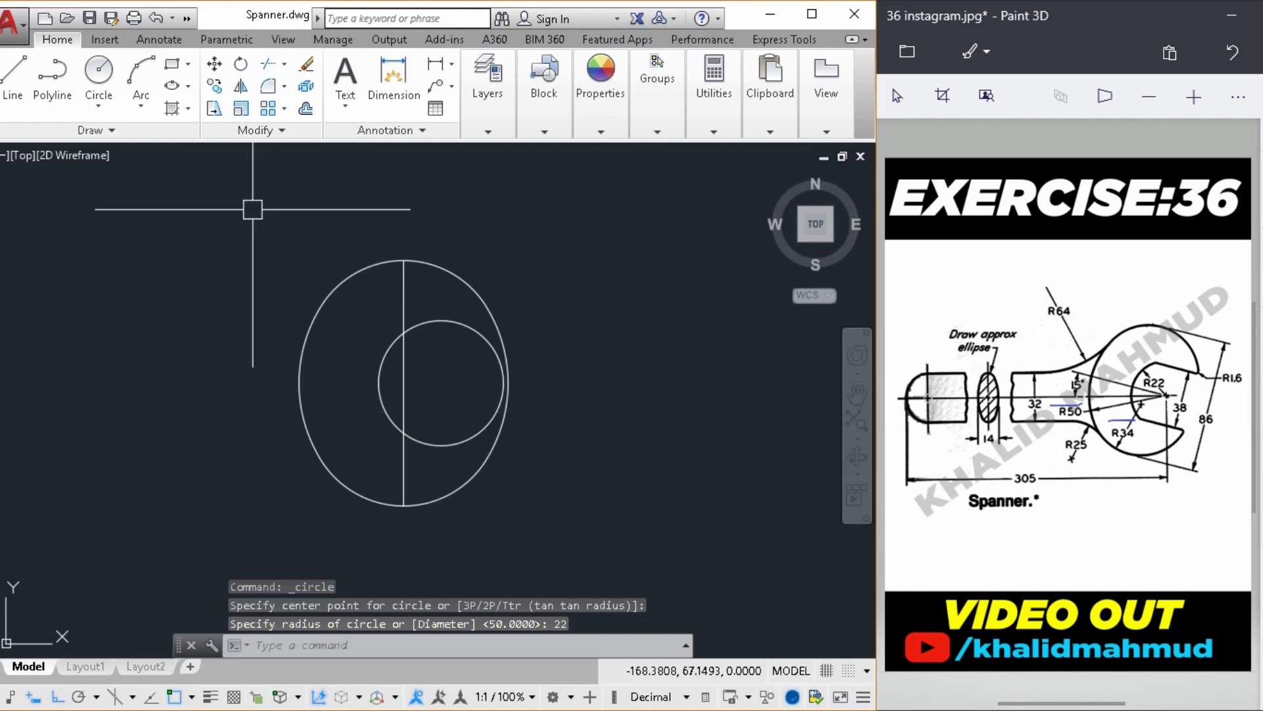
click(13, 75)
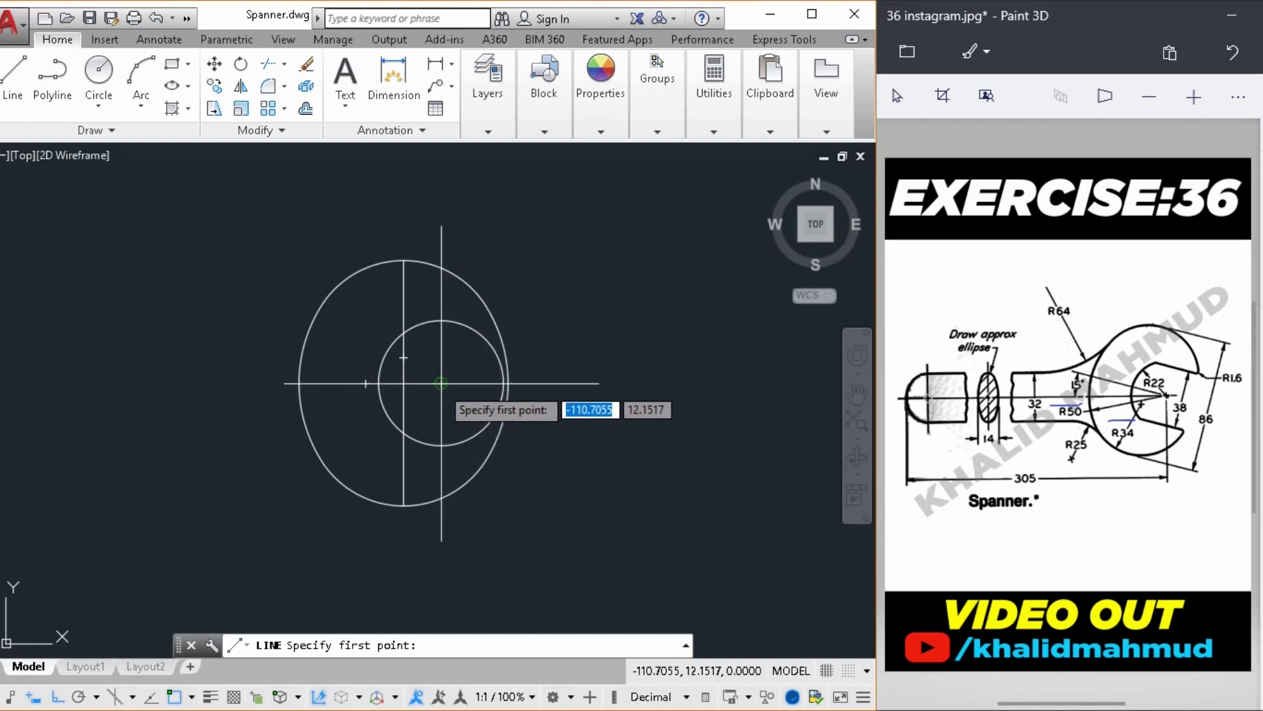
Draw a horizontal line across the small circle and move it up 19 units
click(503, 383)
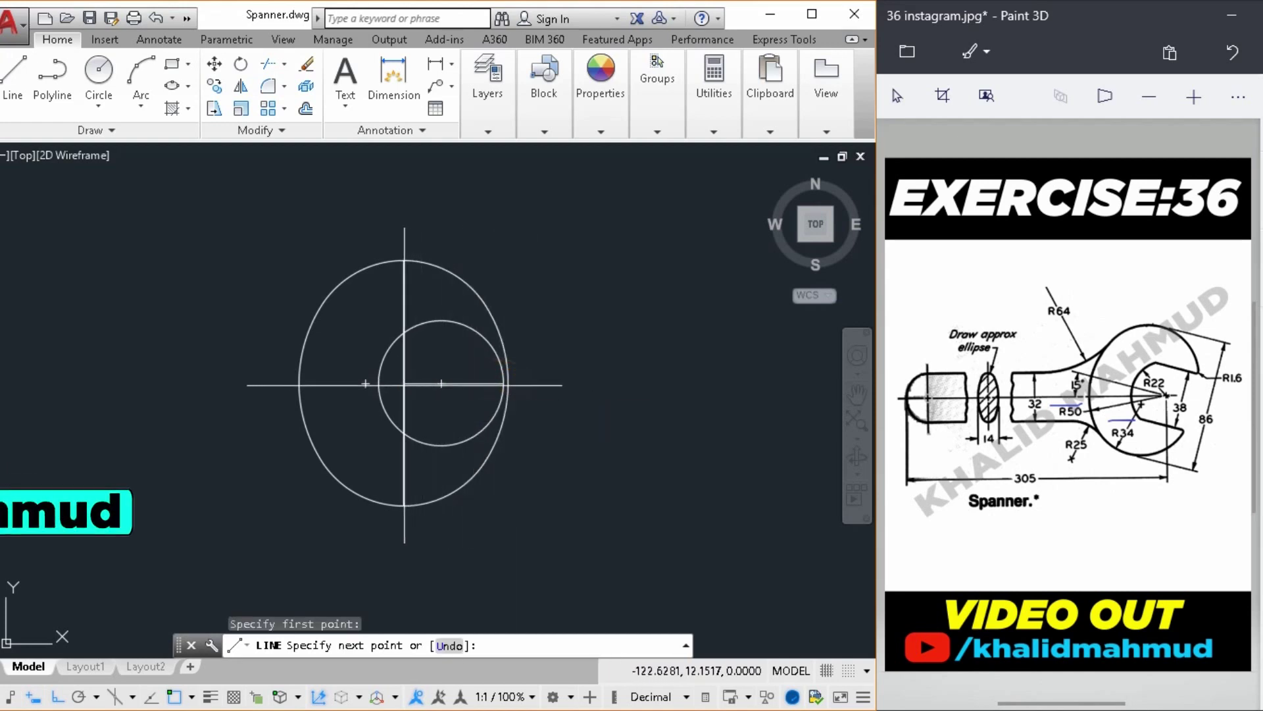
right_click(570, 337)
click(586, 351)
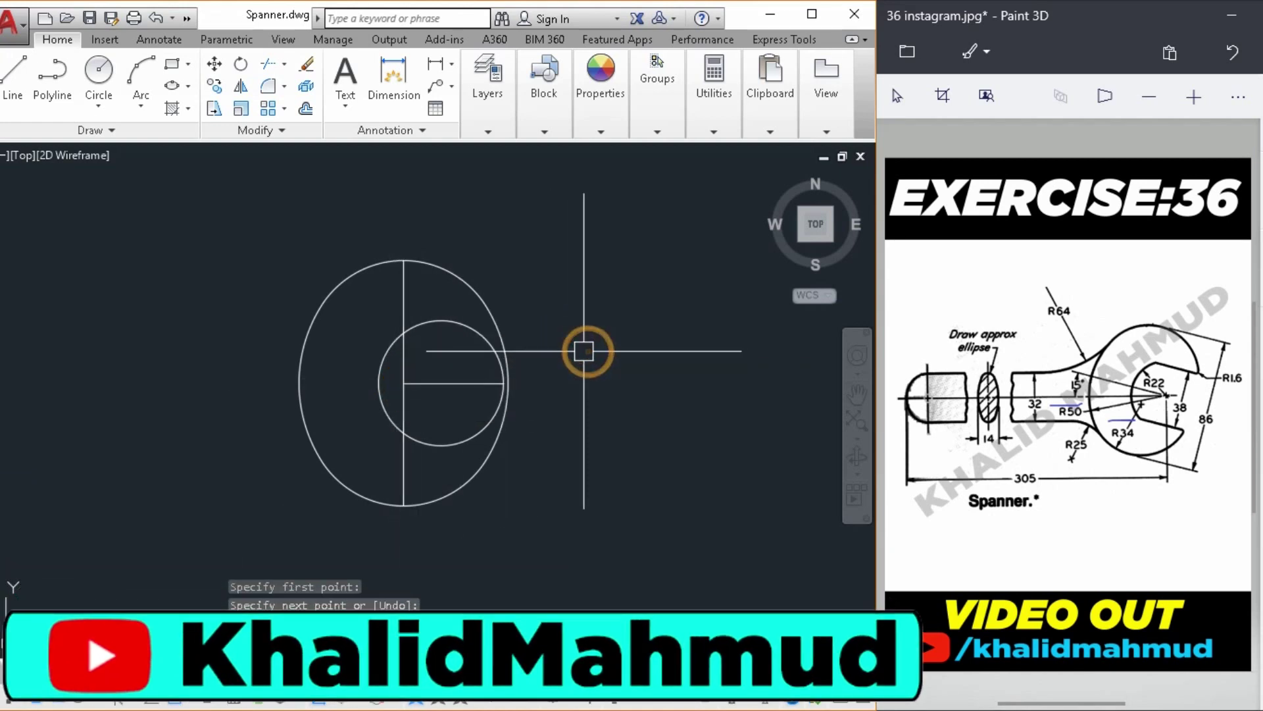
click(454, 383)
text(M)
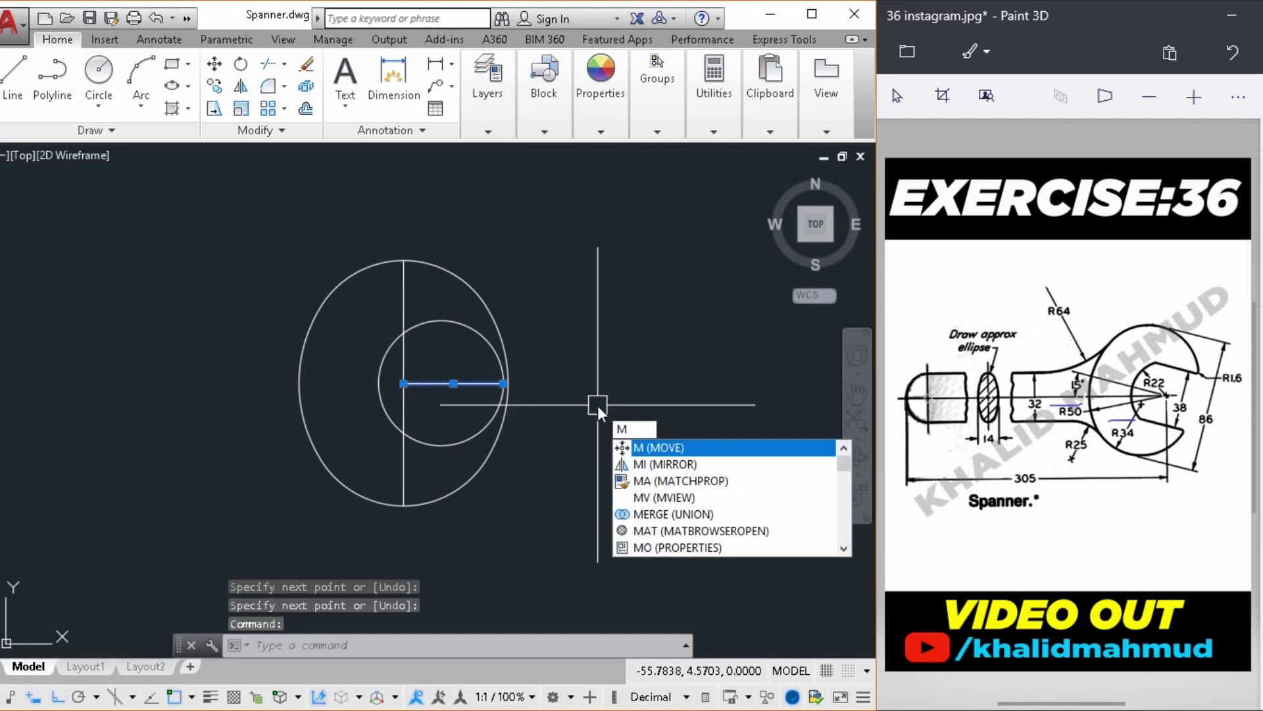
click(652, 447)
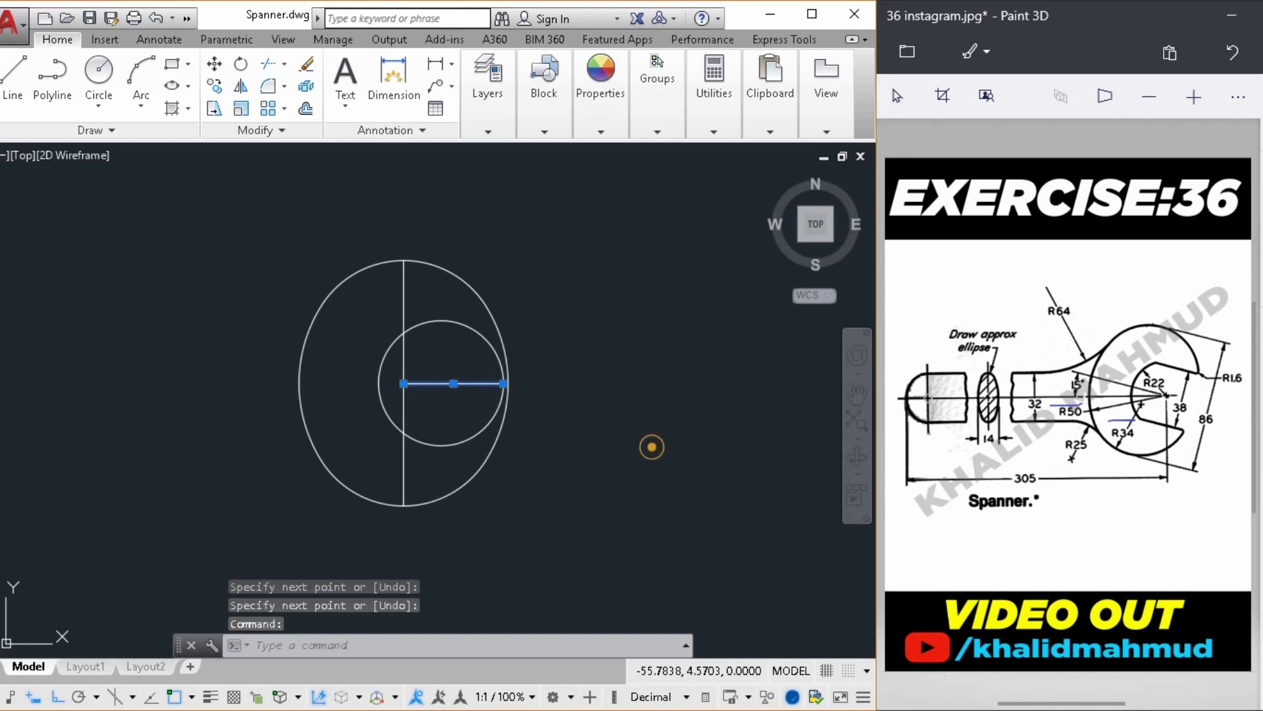
click(612, 490)
text(M)
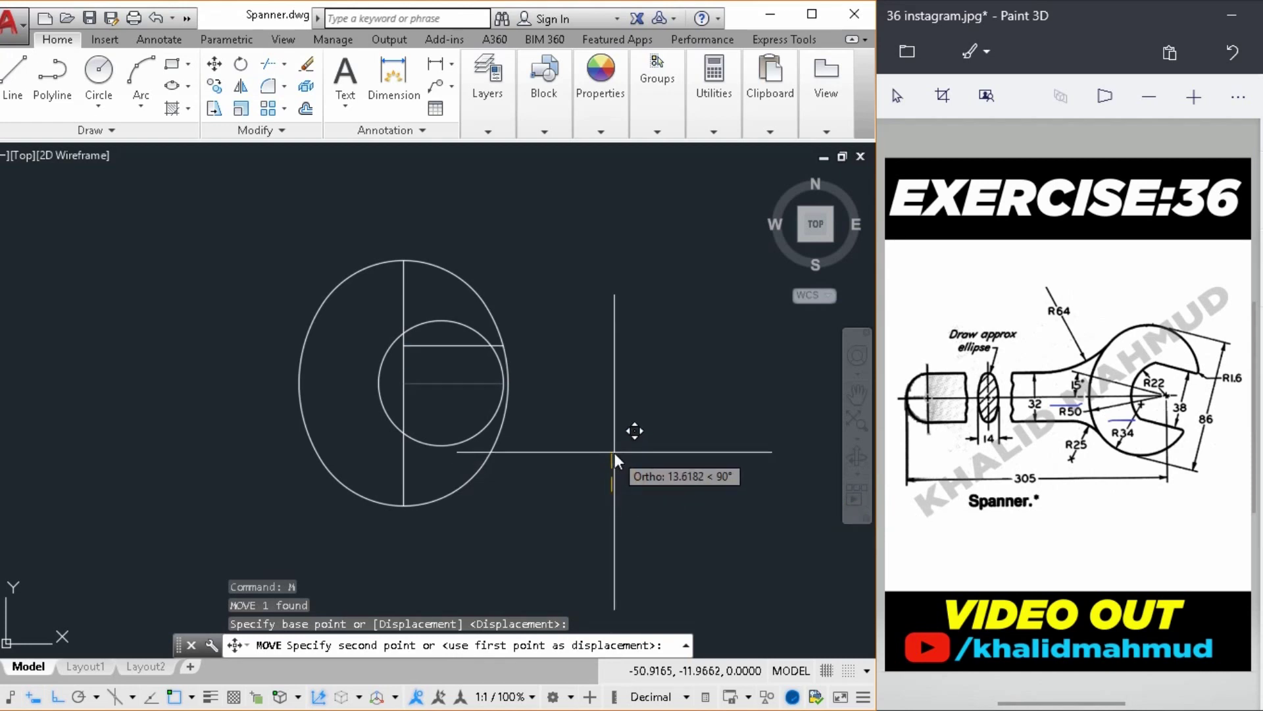
text(19)
key(Return)
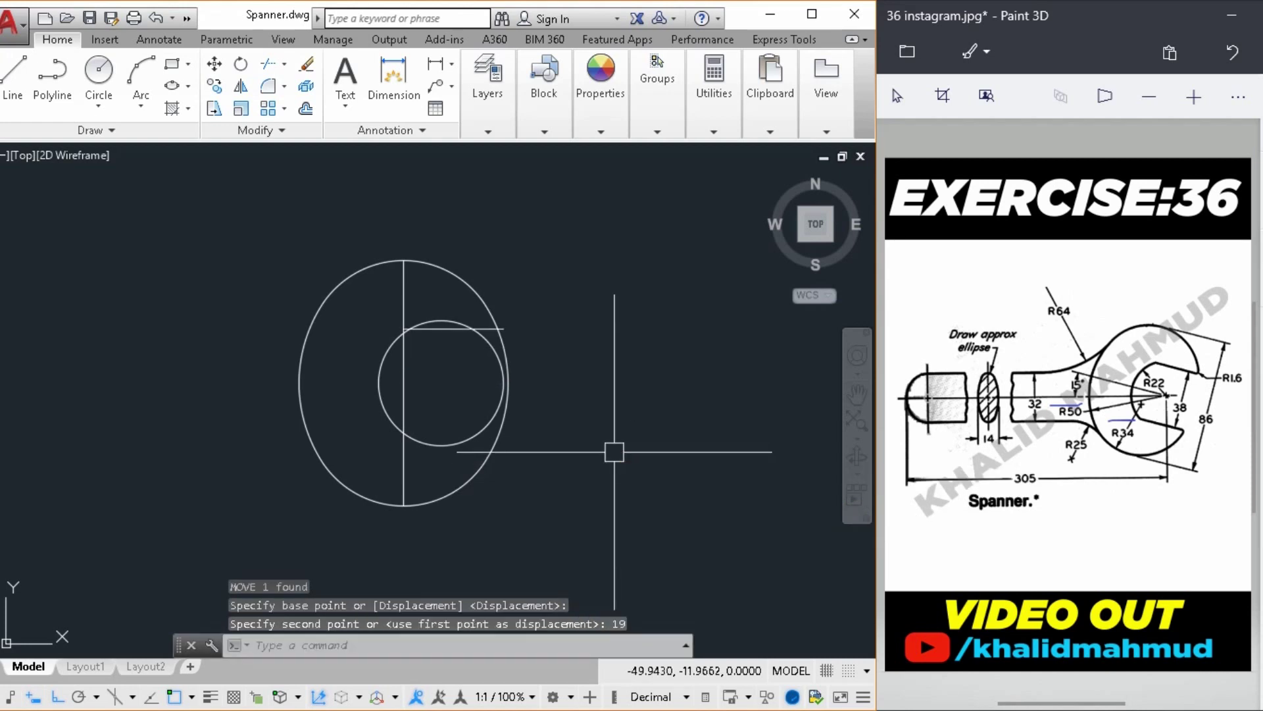
Copy that line 38 units downward as the jaw's lower edge
text(mi)
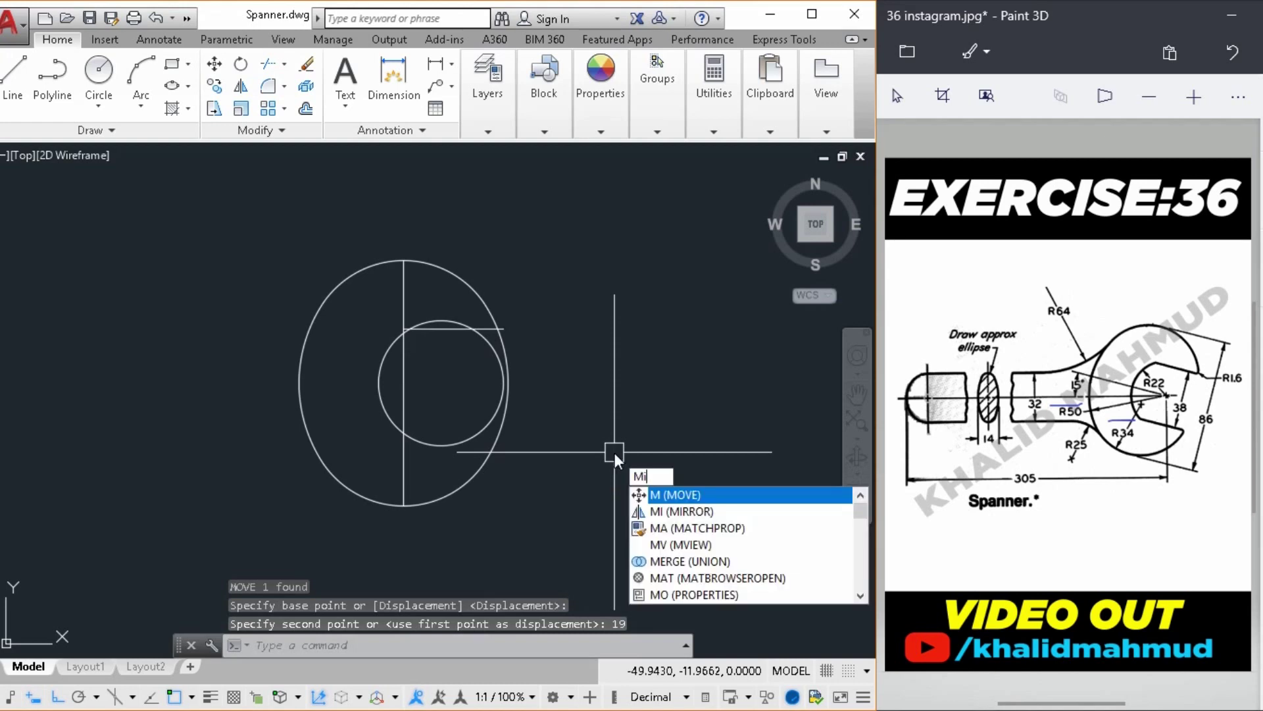
key(BackSpace)
key(BackSpace)
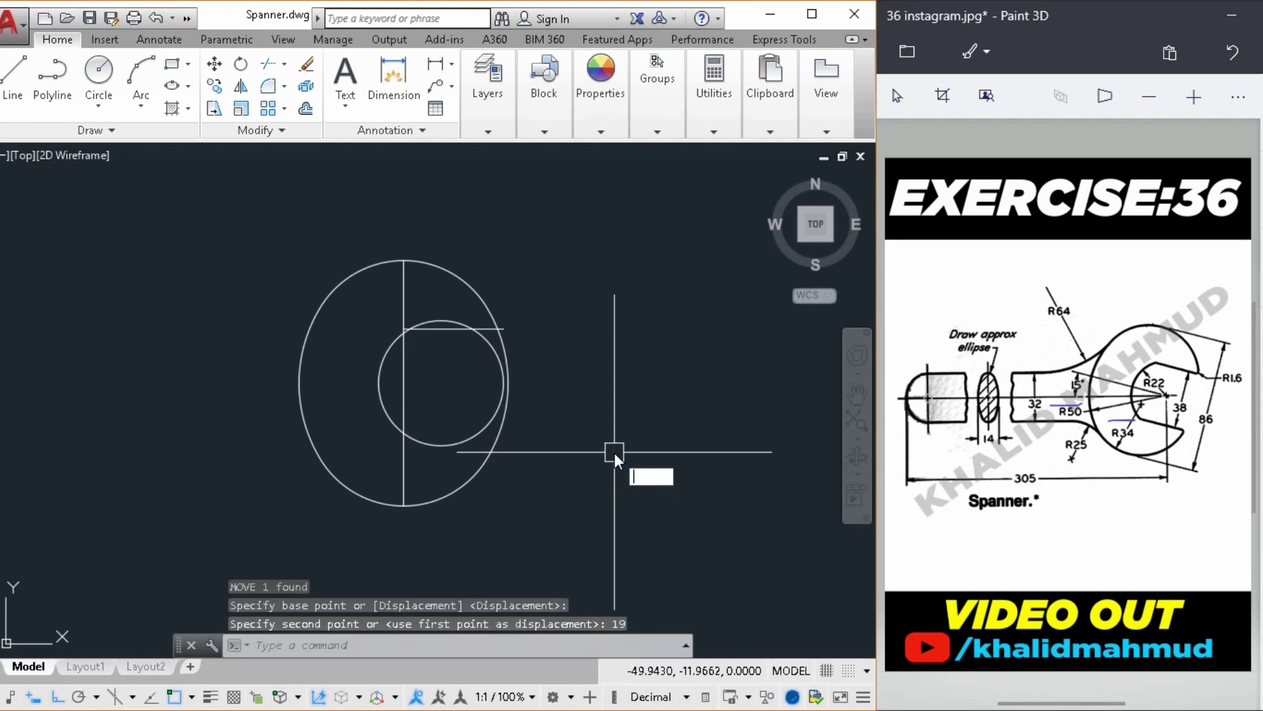
text(cp)
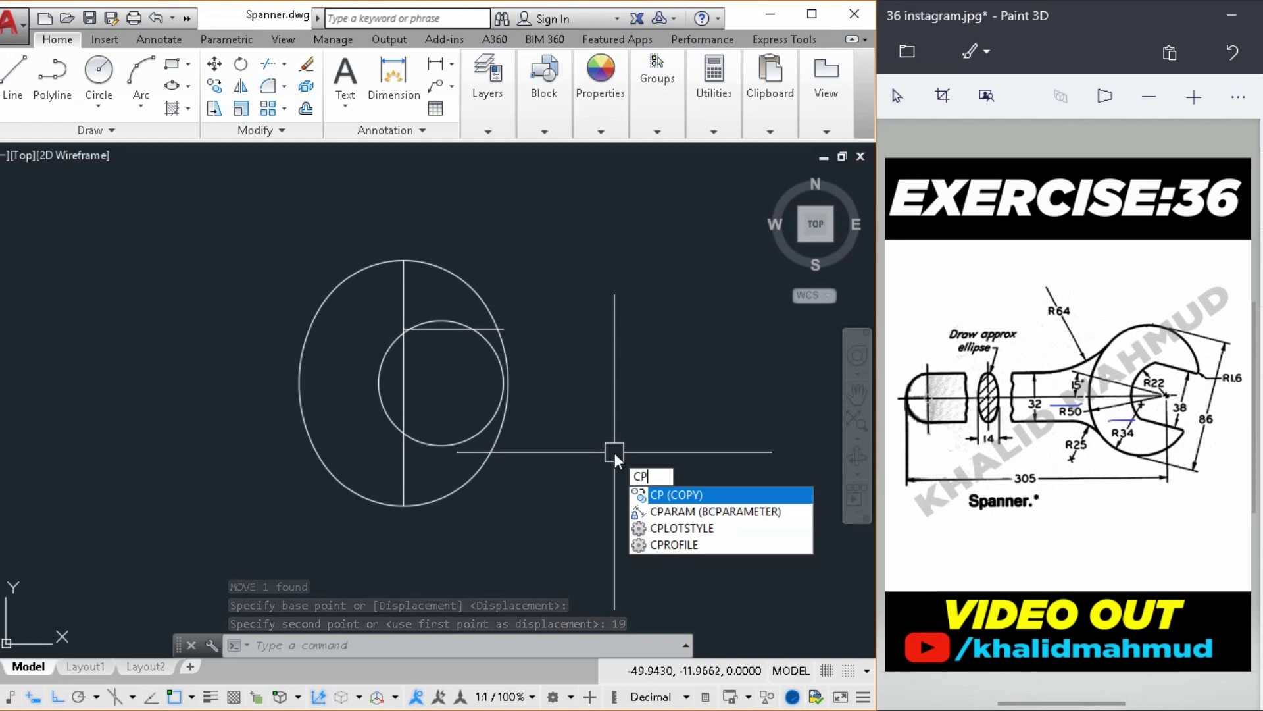
key(Return)
text(l)
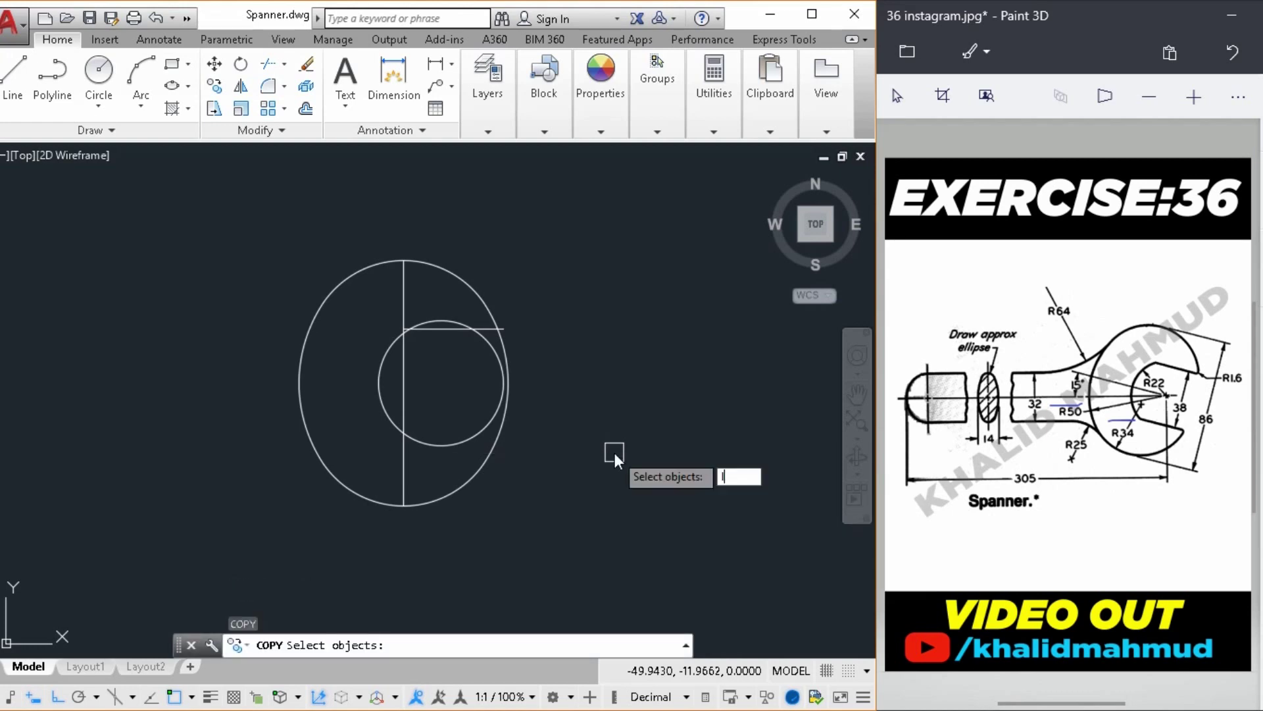
key(Return)
key(Return)
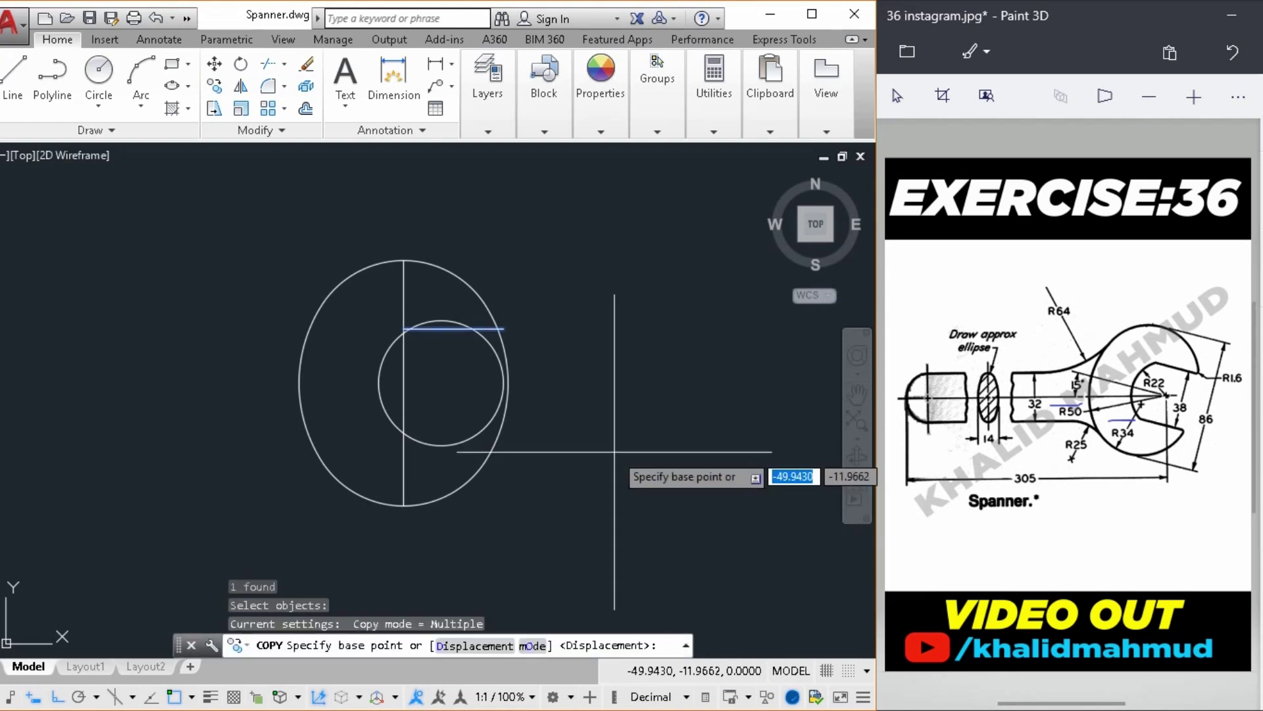
click(628, 378)
text(3)
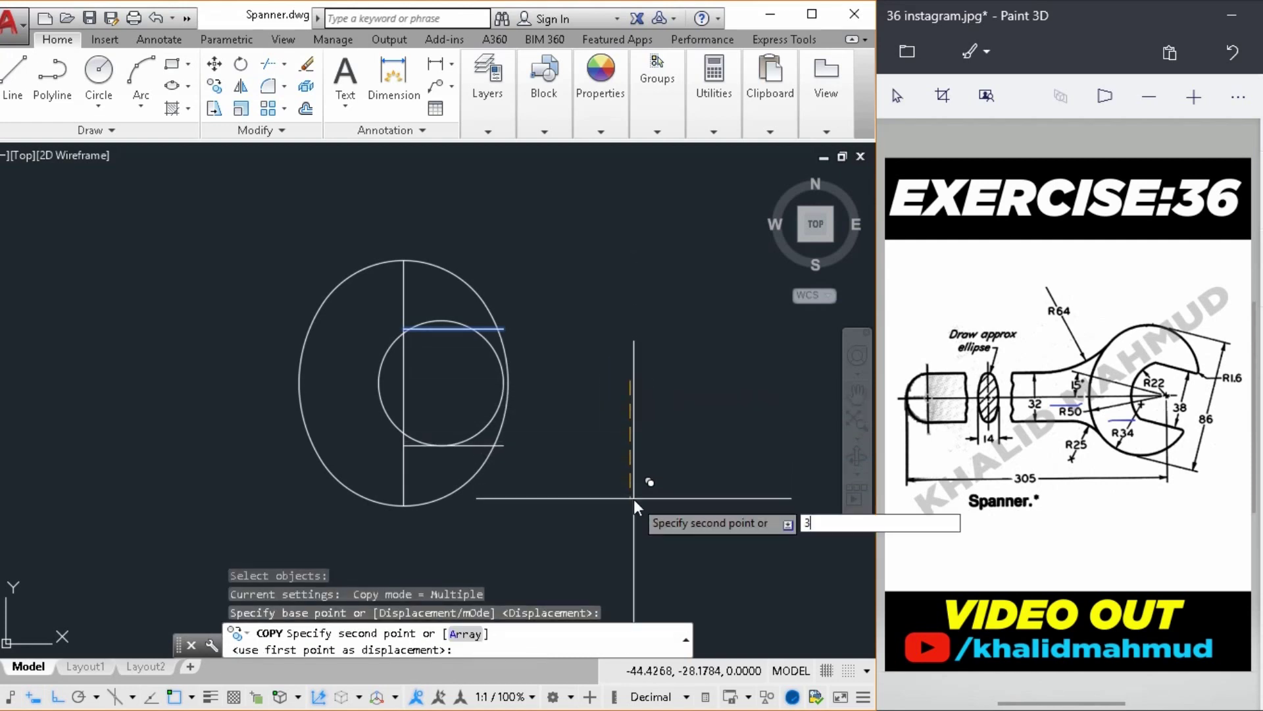
text(8)
key(Return)
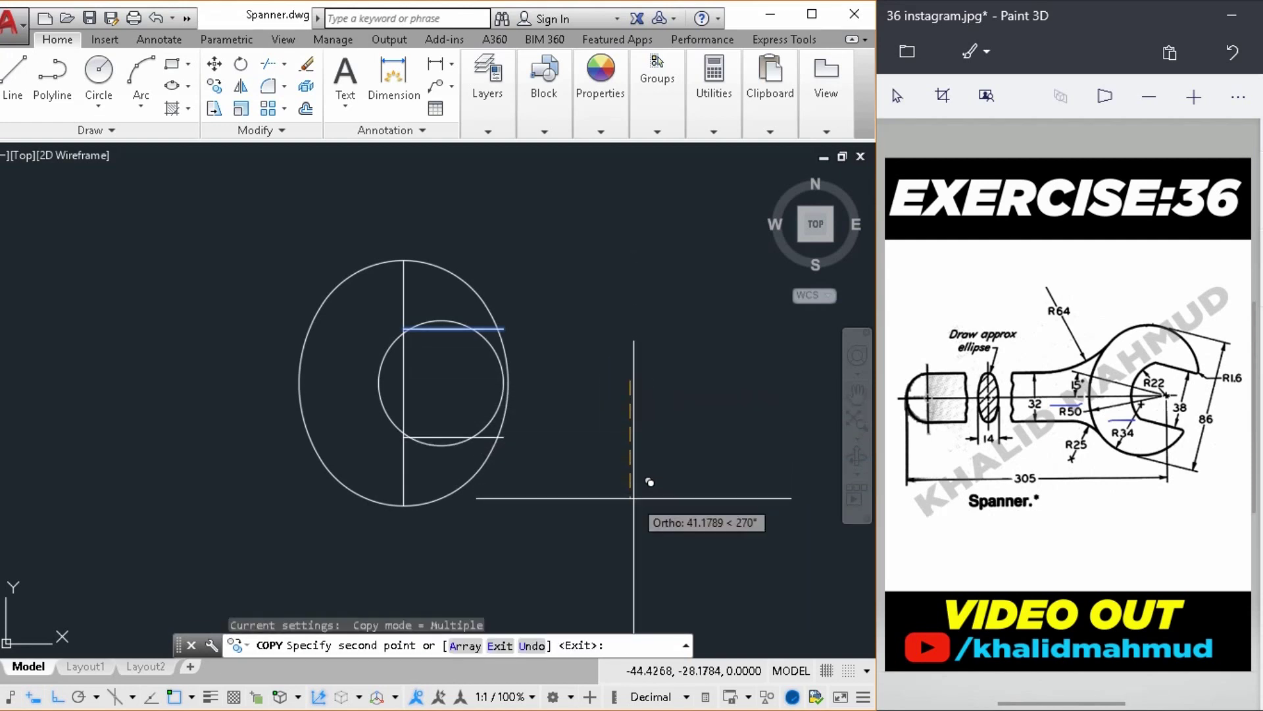
key(Return)
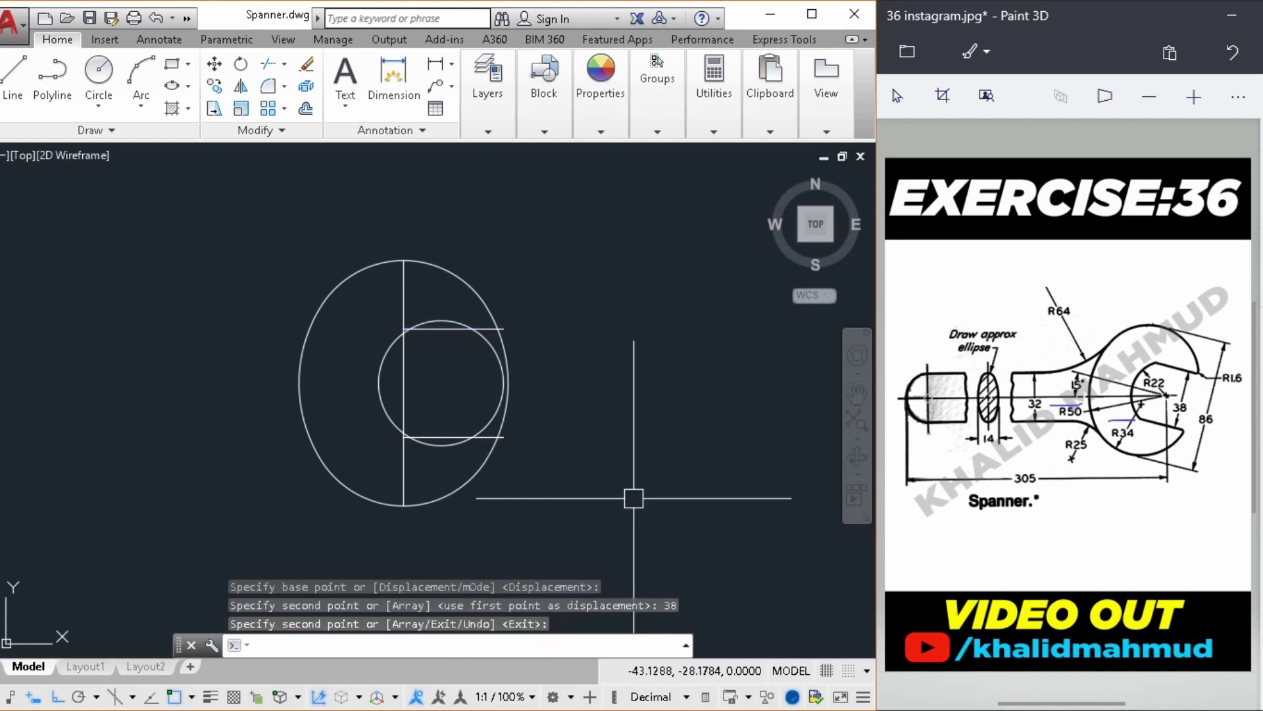
text(t)
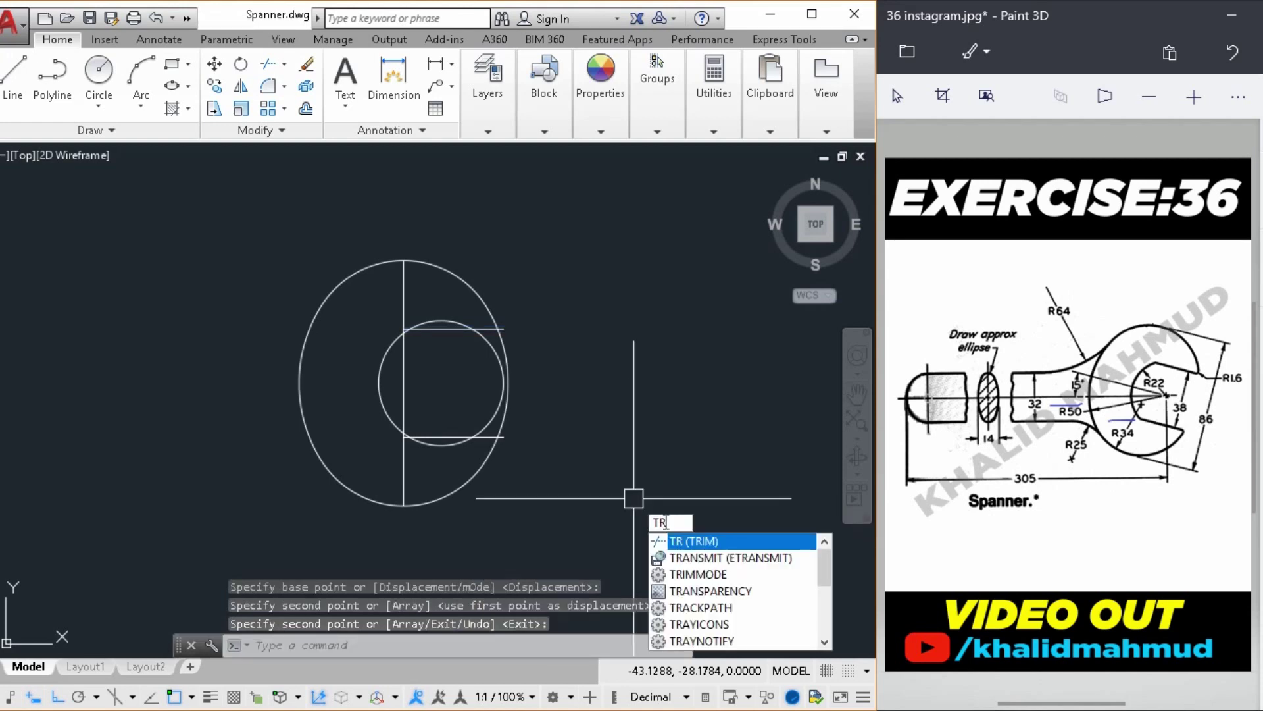
Trim away the right side of the oval, small circle and upper inner arc
click(718, 542)
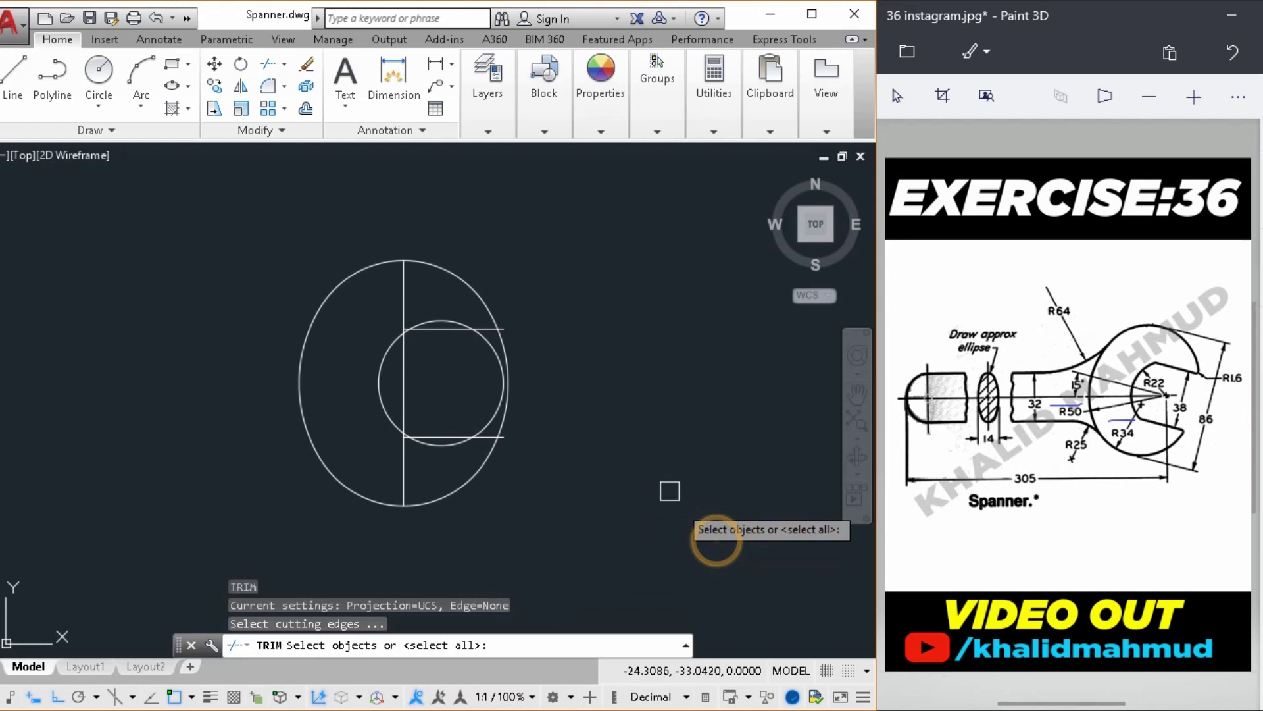
click(573, 364)
click(554, 369)
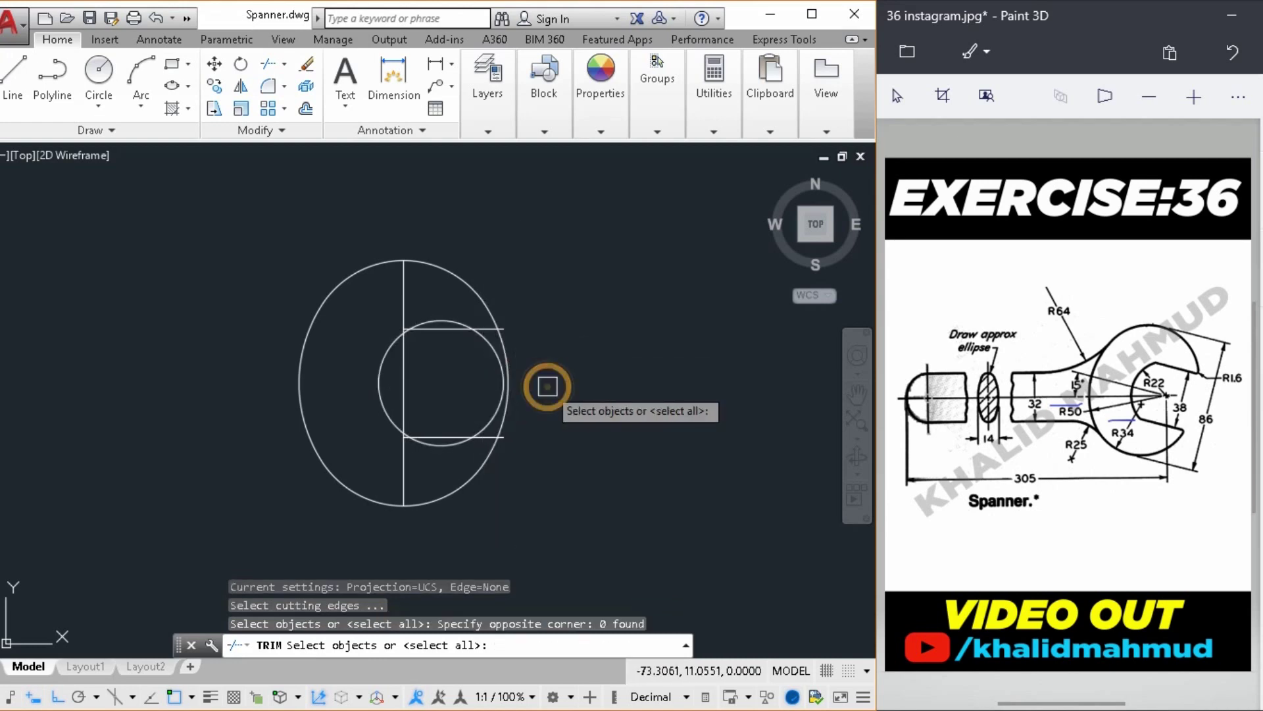
key(Return)
click(551, 366)
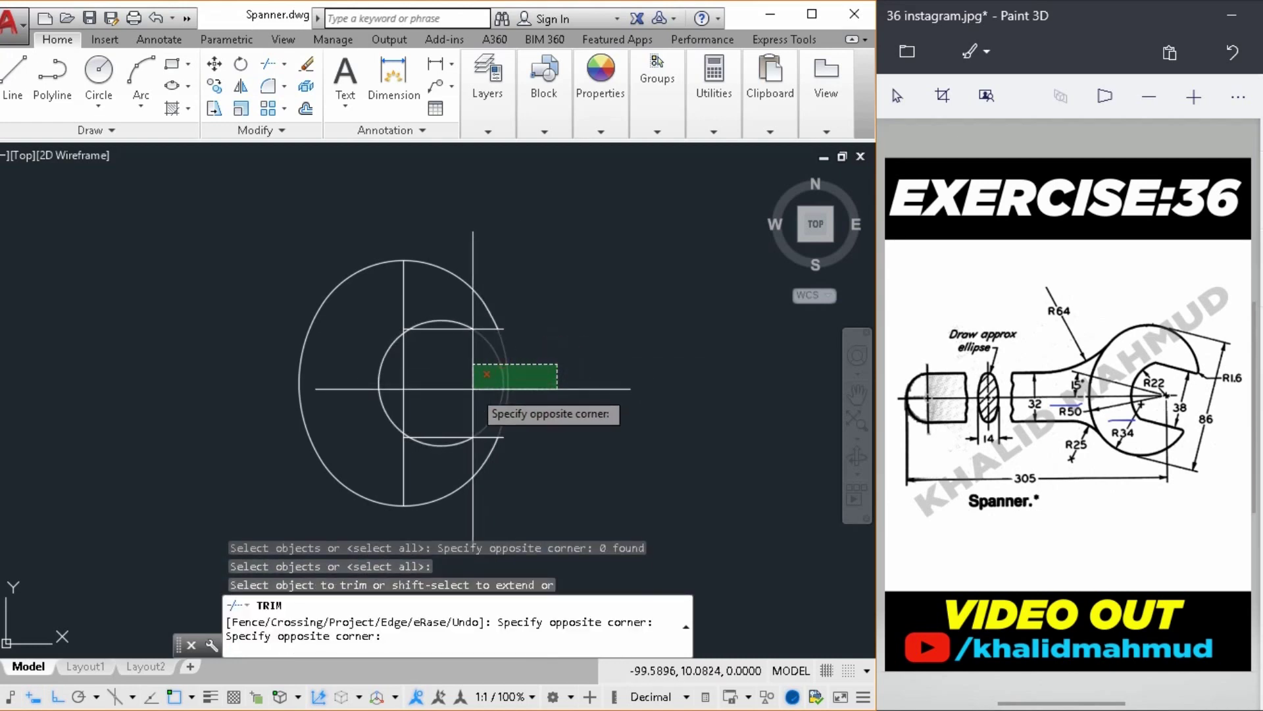
click(472, 389)
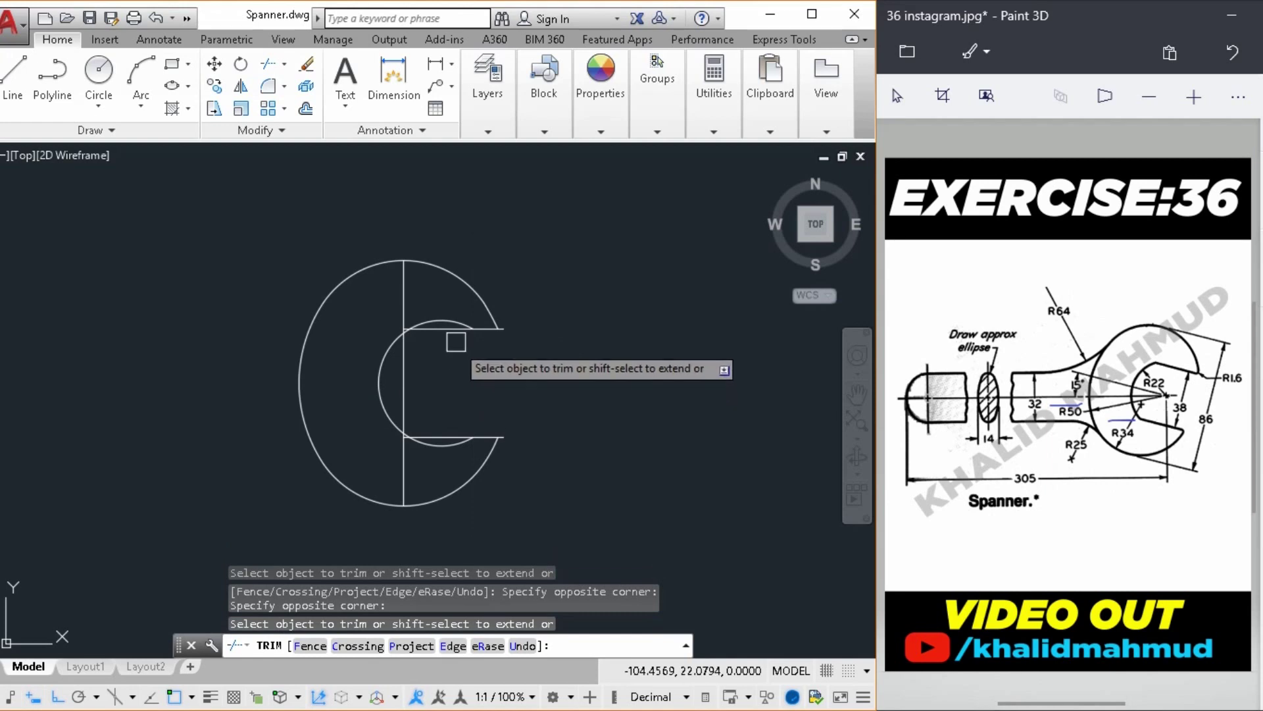
click(447, 312)
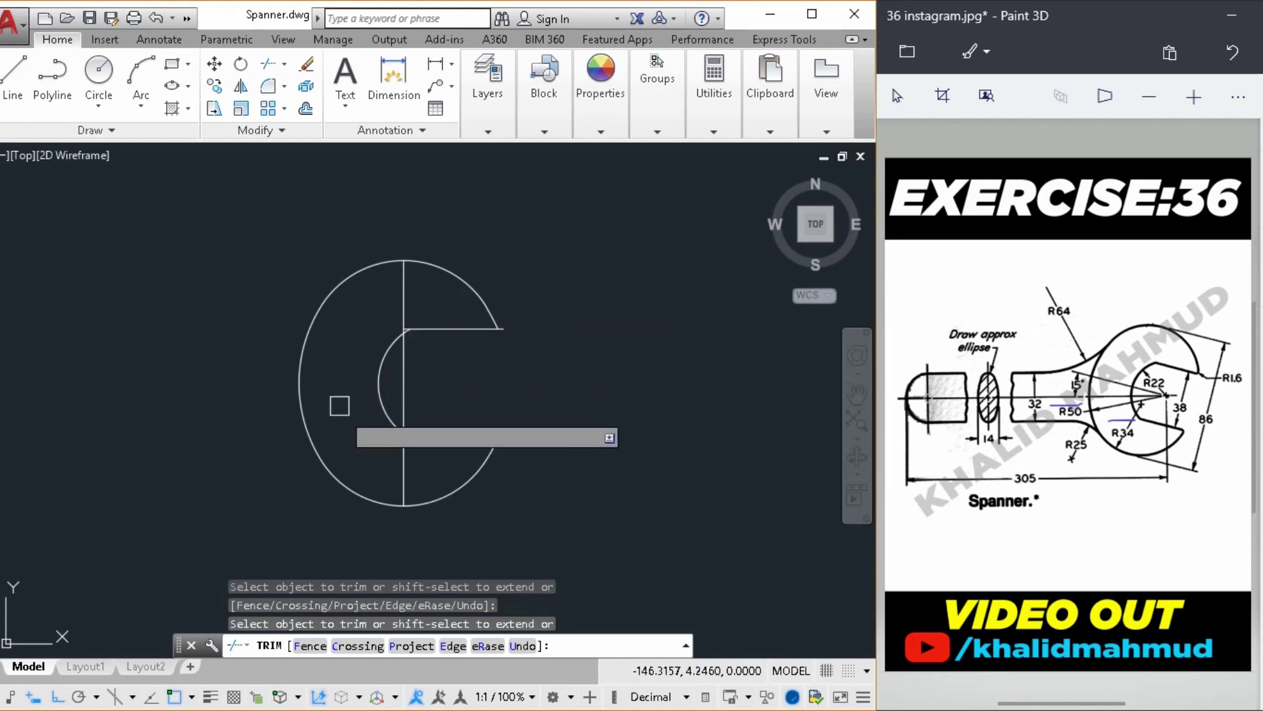
Trim the leftover bits at the upper and lower jaw corners
scroll(421, 453, up, 5)
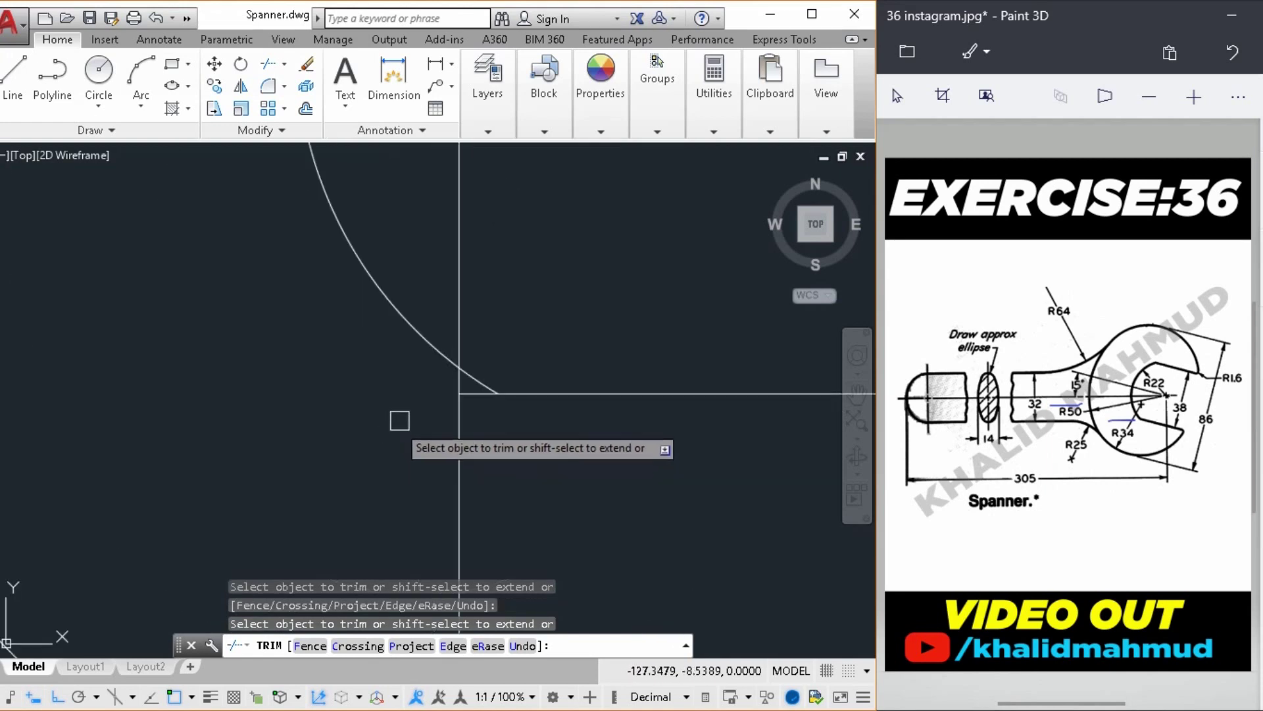
scroll(468, 393, down, 3)
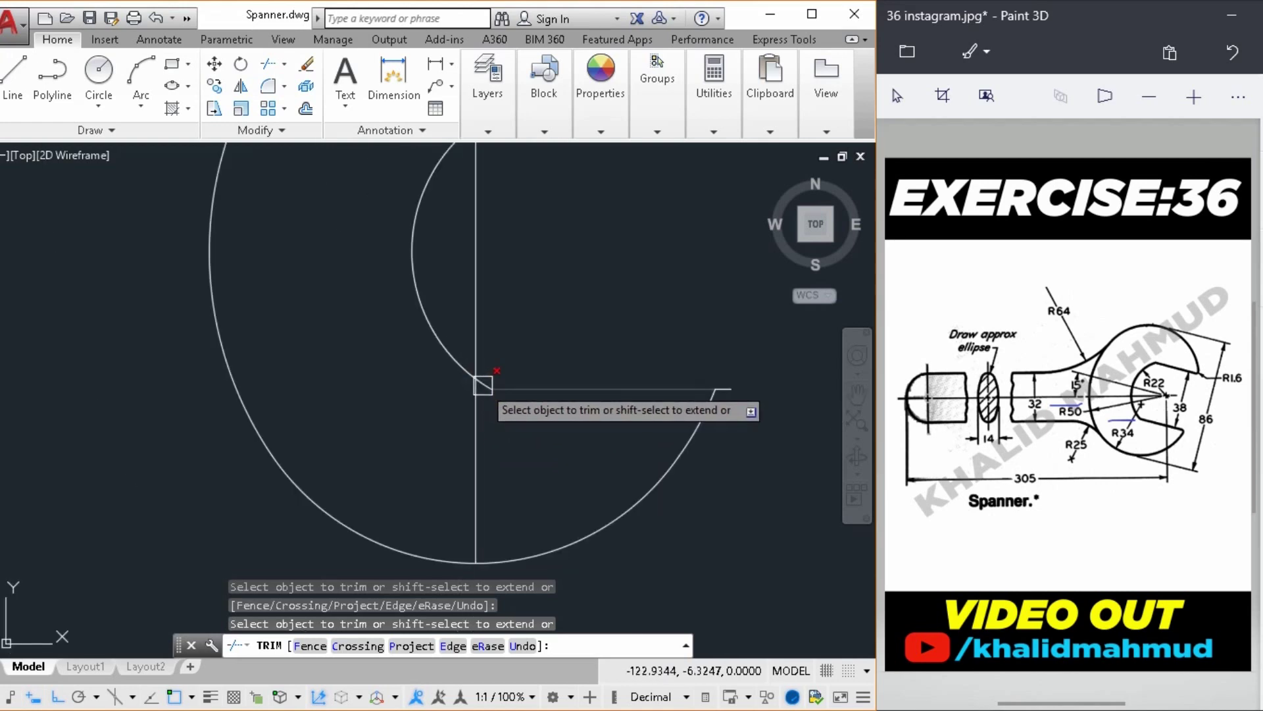
scroll(623, 352, up, 1)
scroll(493, 217, up, 2)
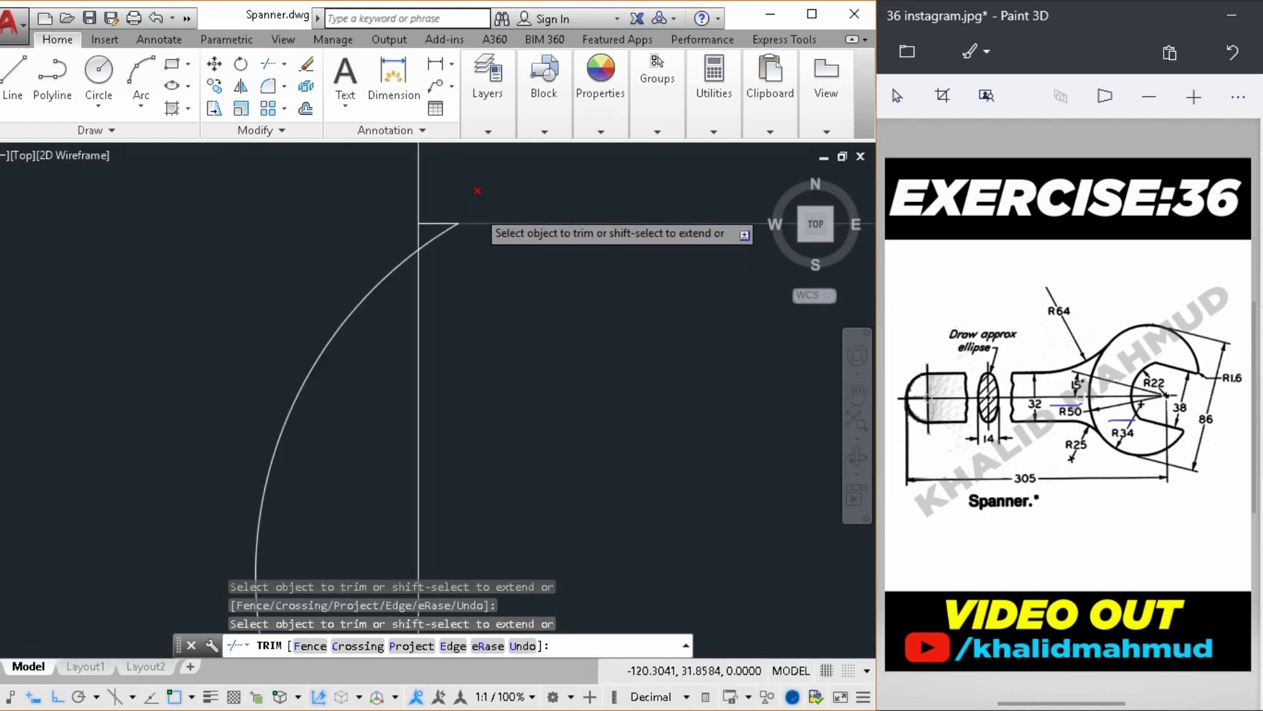
scroll(465, 234, down, 3)
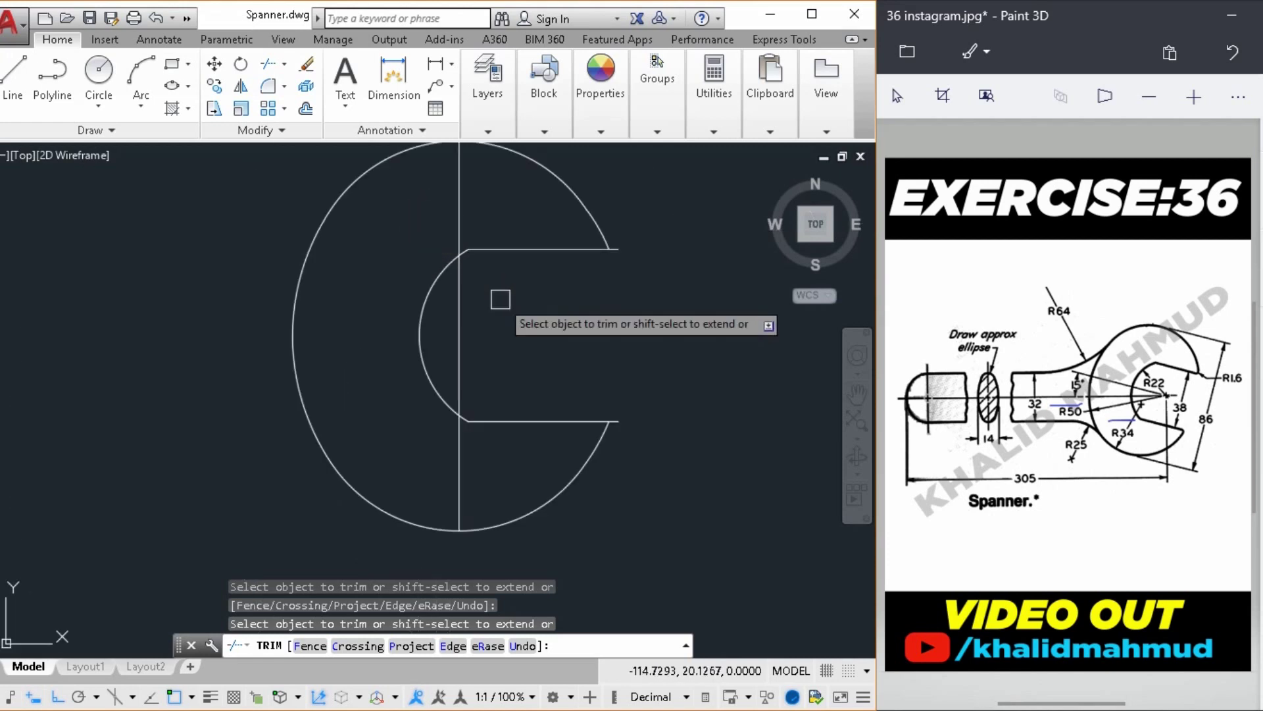
scroll(500, 296, down, 1)
click(590, 266)
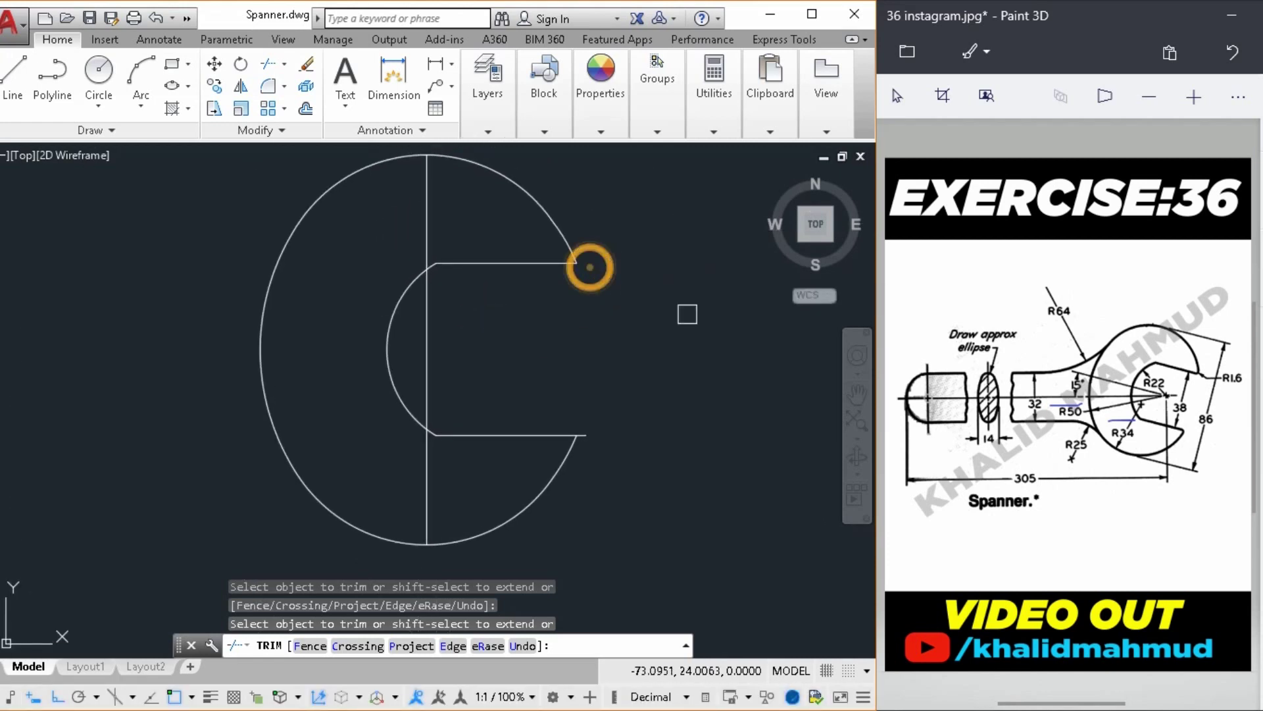
click(591, 437)
right_click(546, 342)
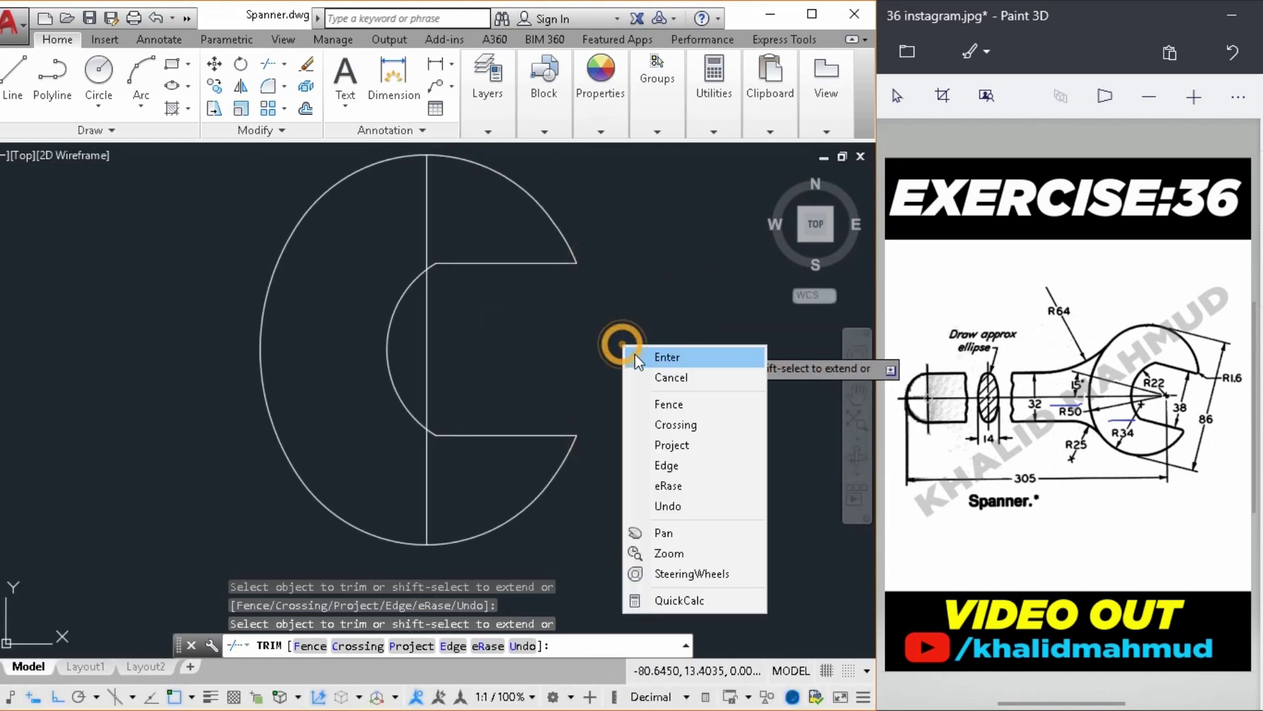
click(632, 353)
scroll(634, 353, down, 2)
middle_drag(634, 353, 598, 363)
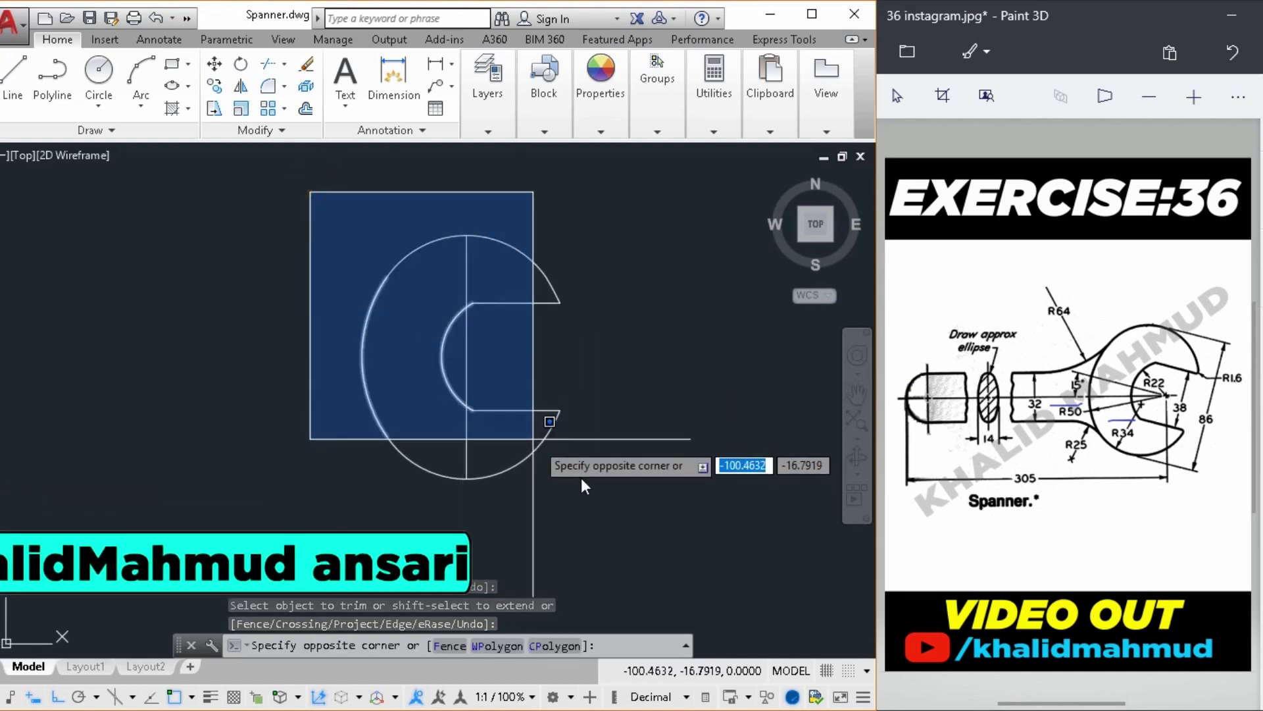
Rotate the whole spanner head -15 degrees about its centre
click(606, 527)
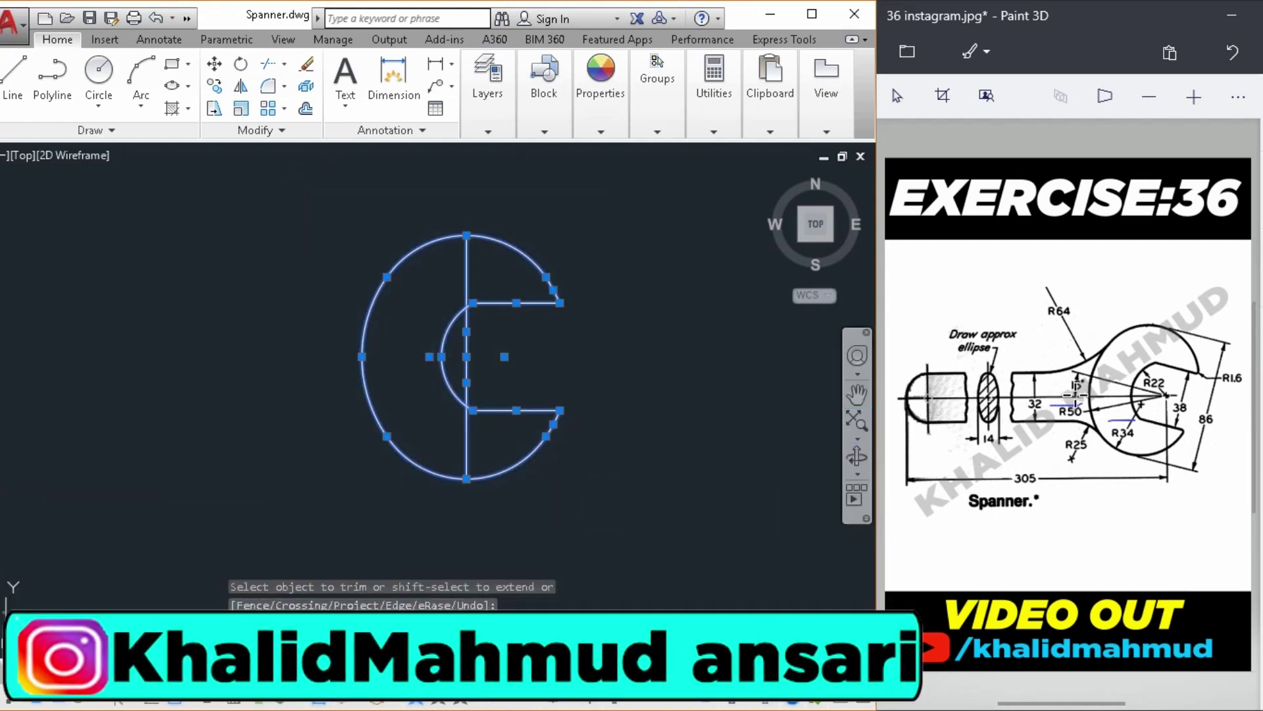
click(246, 299)
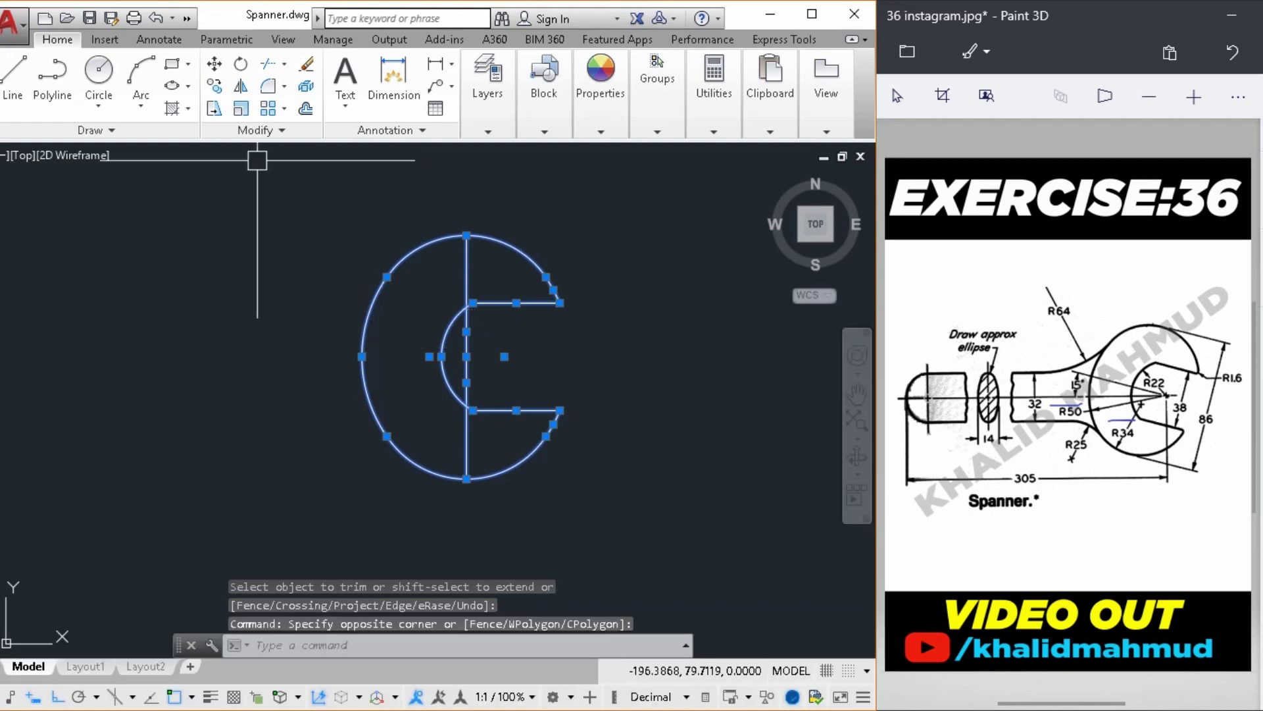
click(242, 64)
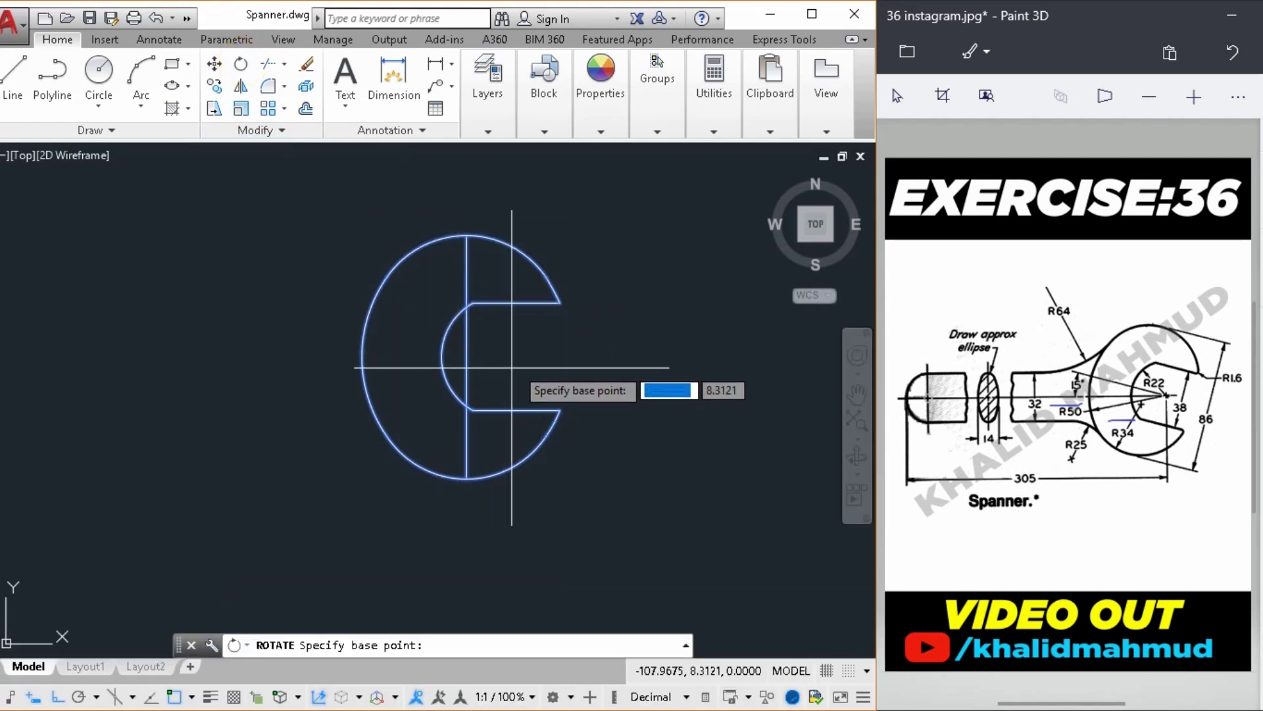
click(467, 356)
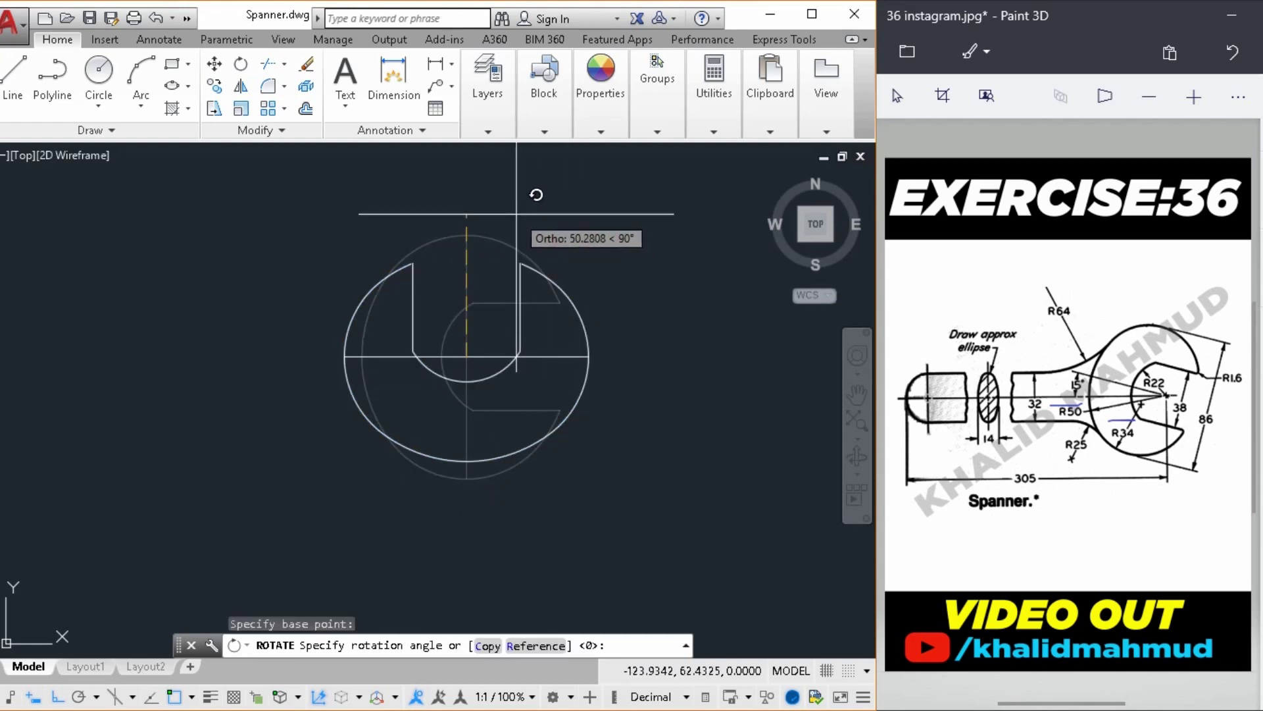
key(F8)
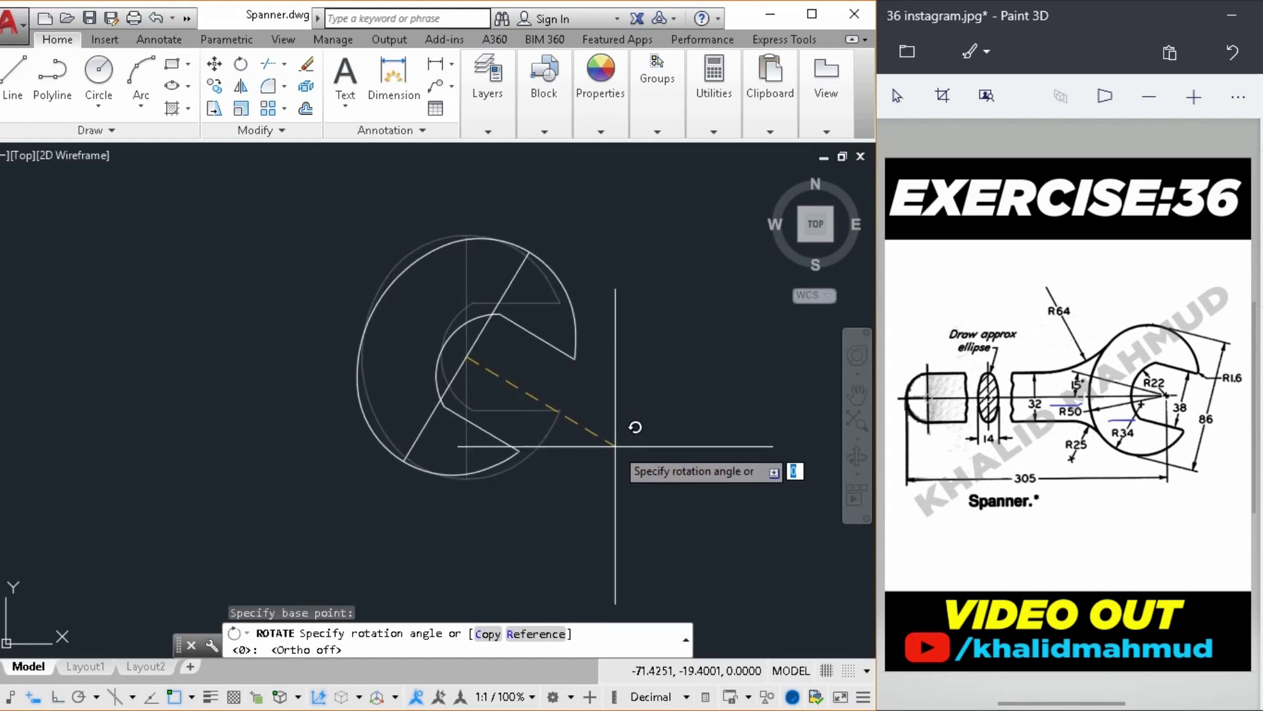
text(-15)
key(Return)
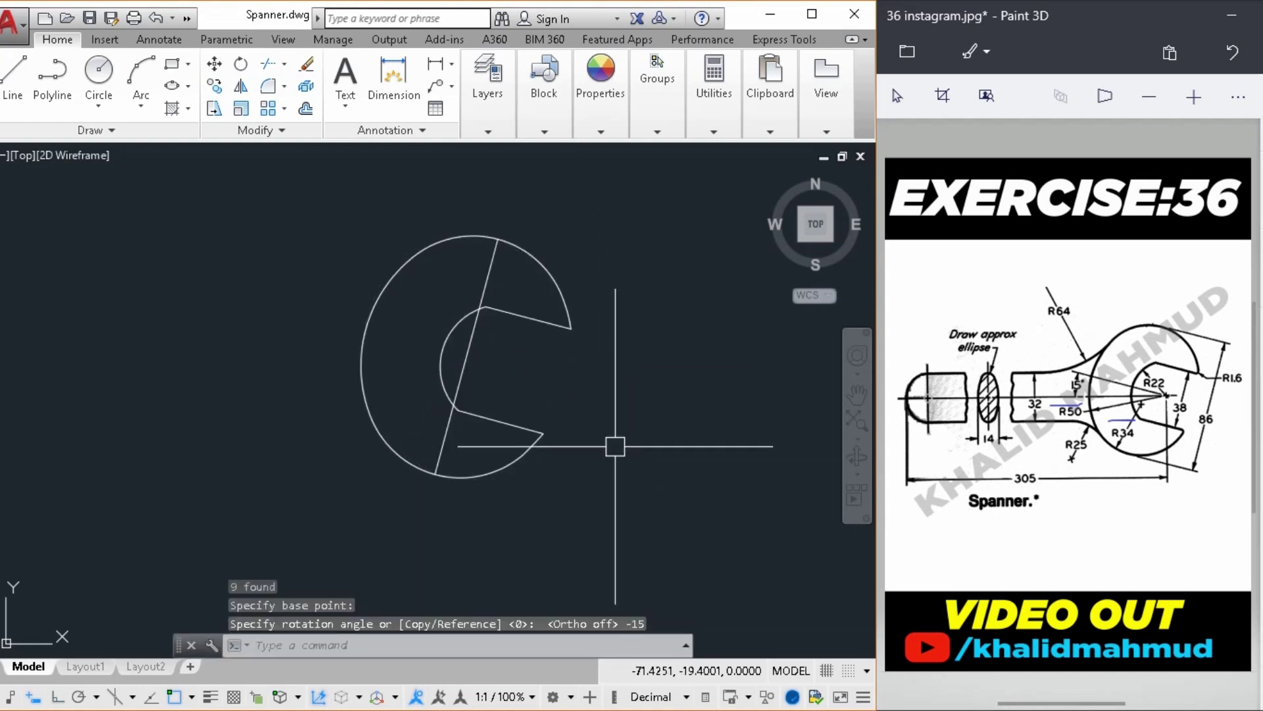
Erase the tilted vertical centre line
click(468, 357)
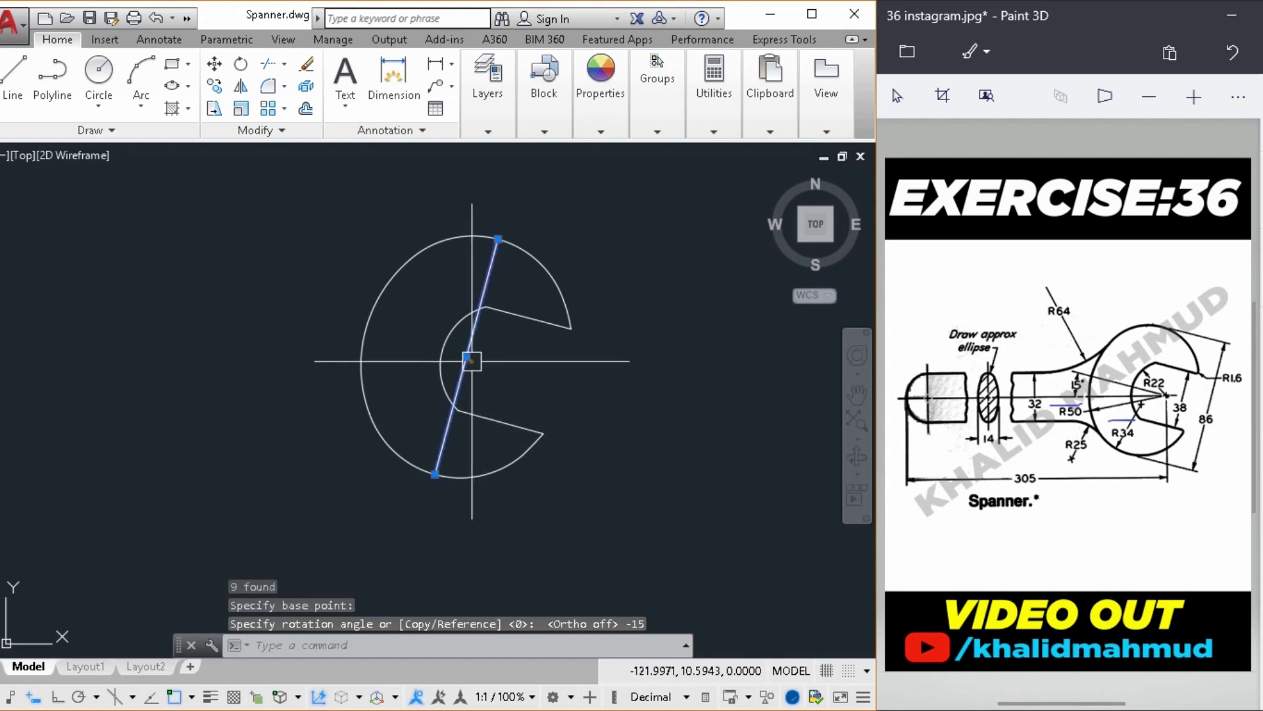
right_click(621, 253)
click(667, 368)
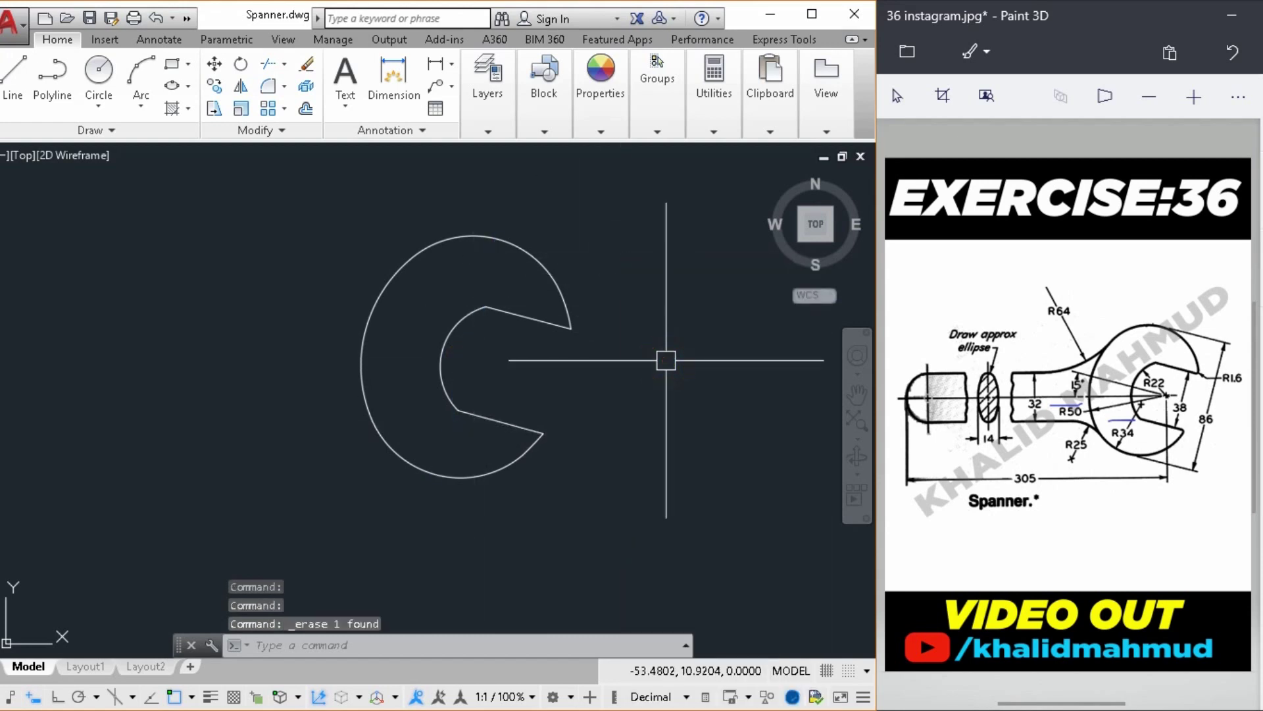
Draw a 305-unit horizontal line leftward from the head's centre with Ortho on
click(14, 72)
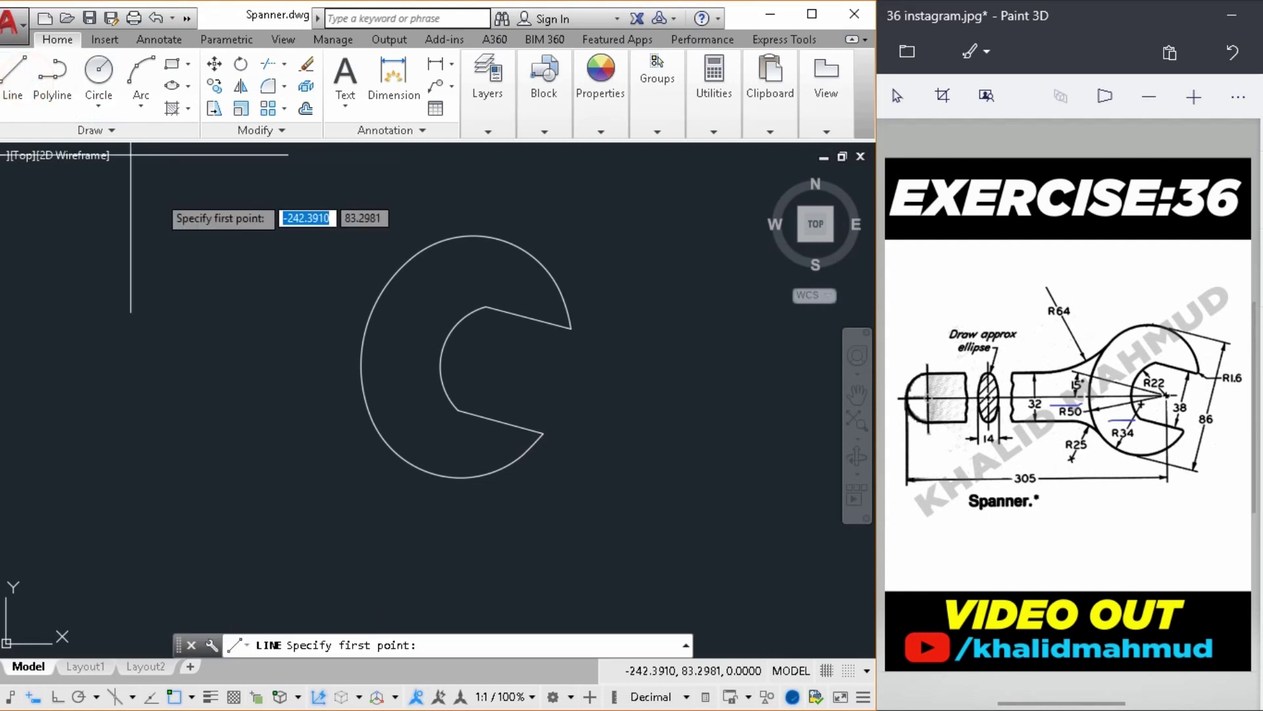
mouse_move(230, 287)
middle_down()
mouse_move(462, 316)
mouse_move(520, 339)
middle_up()
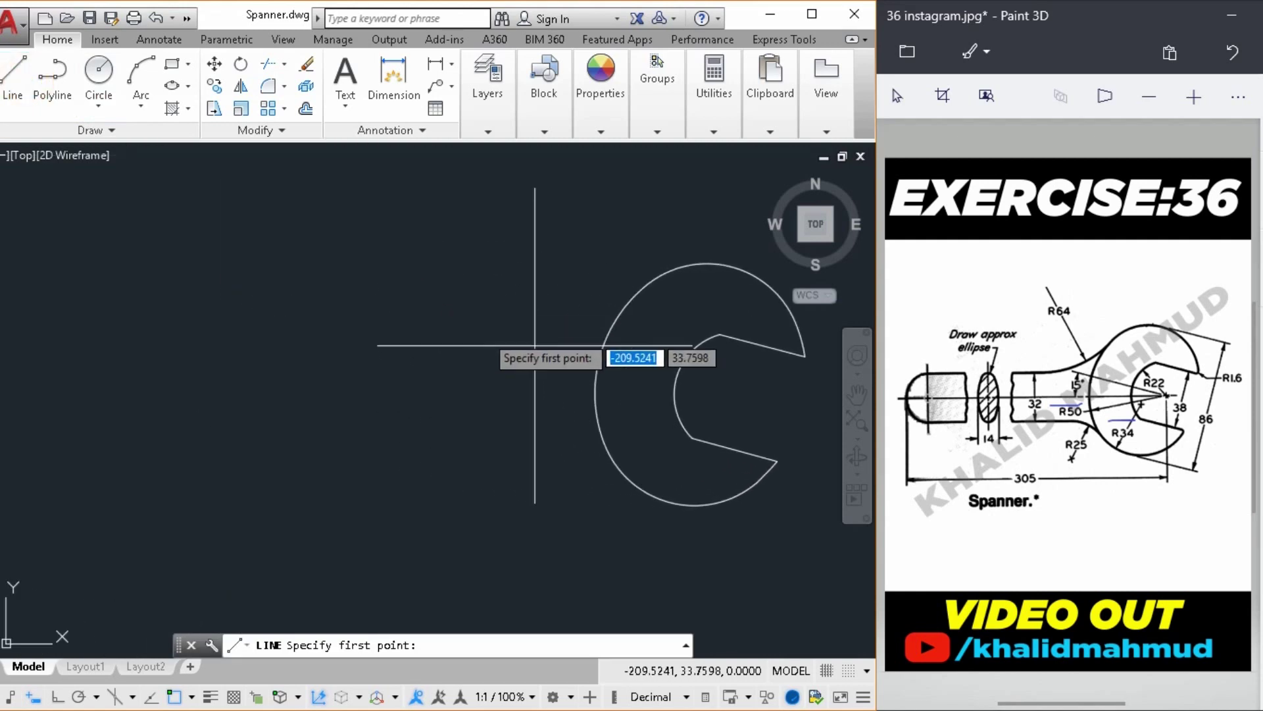
click(736, 394)
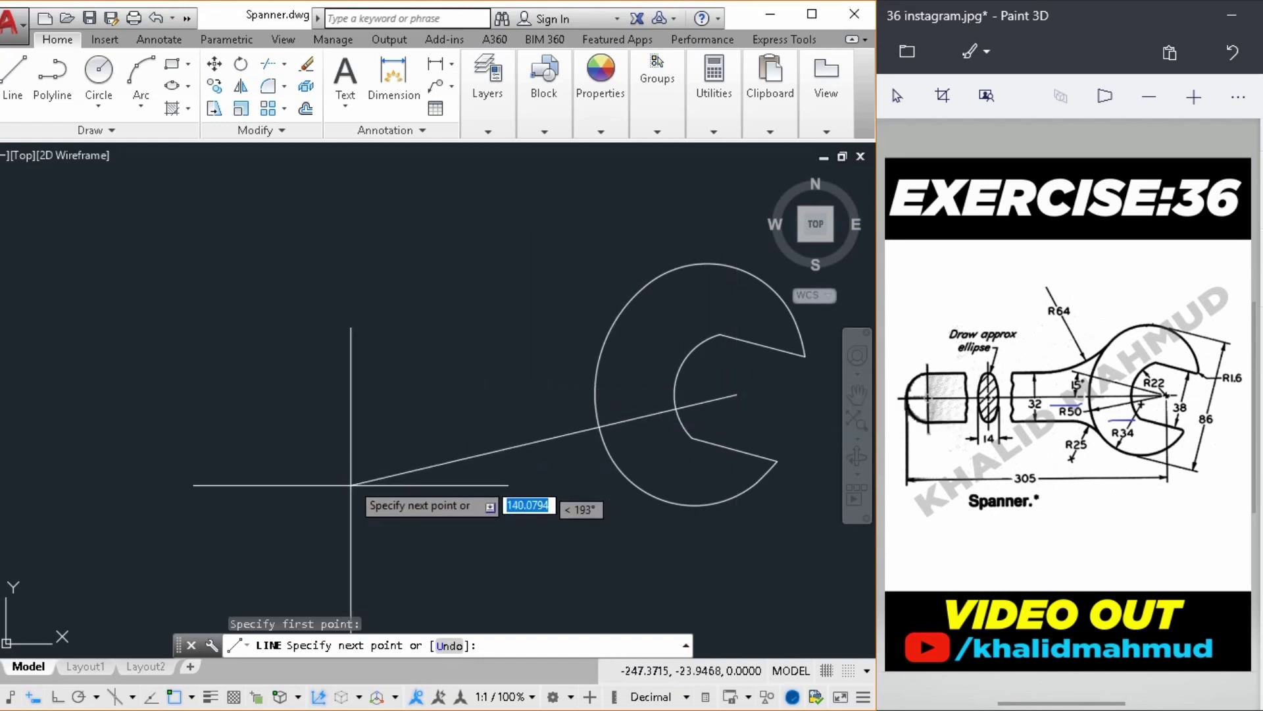
click(58, 698)
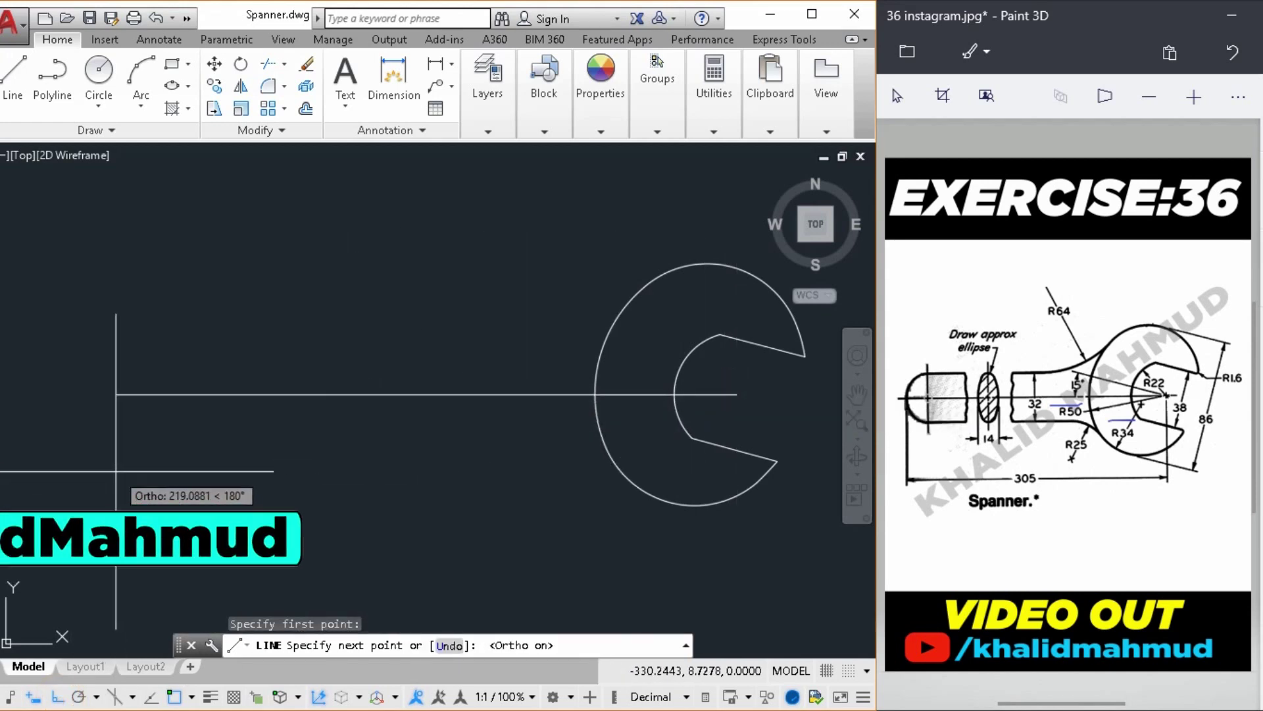
text(305)
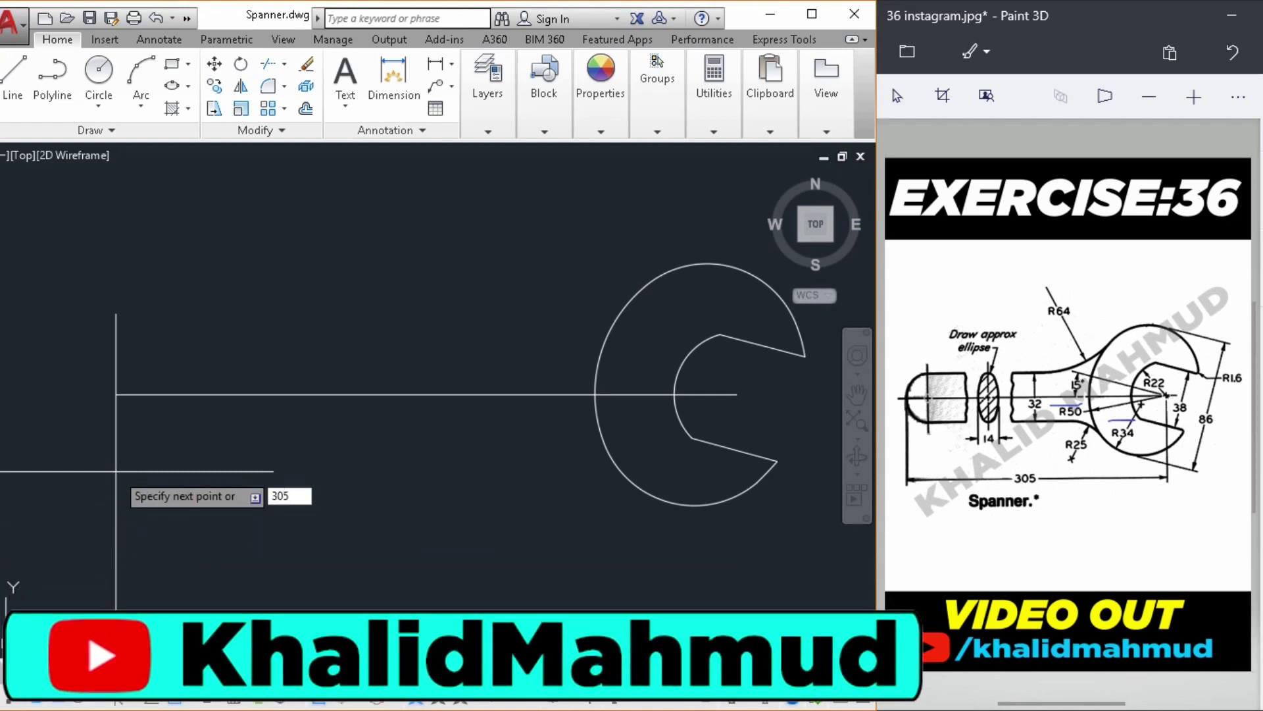
key(Return)
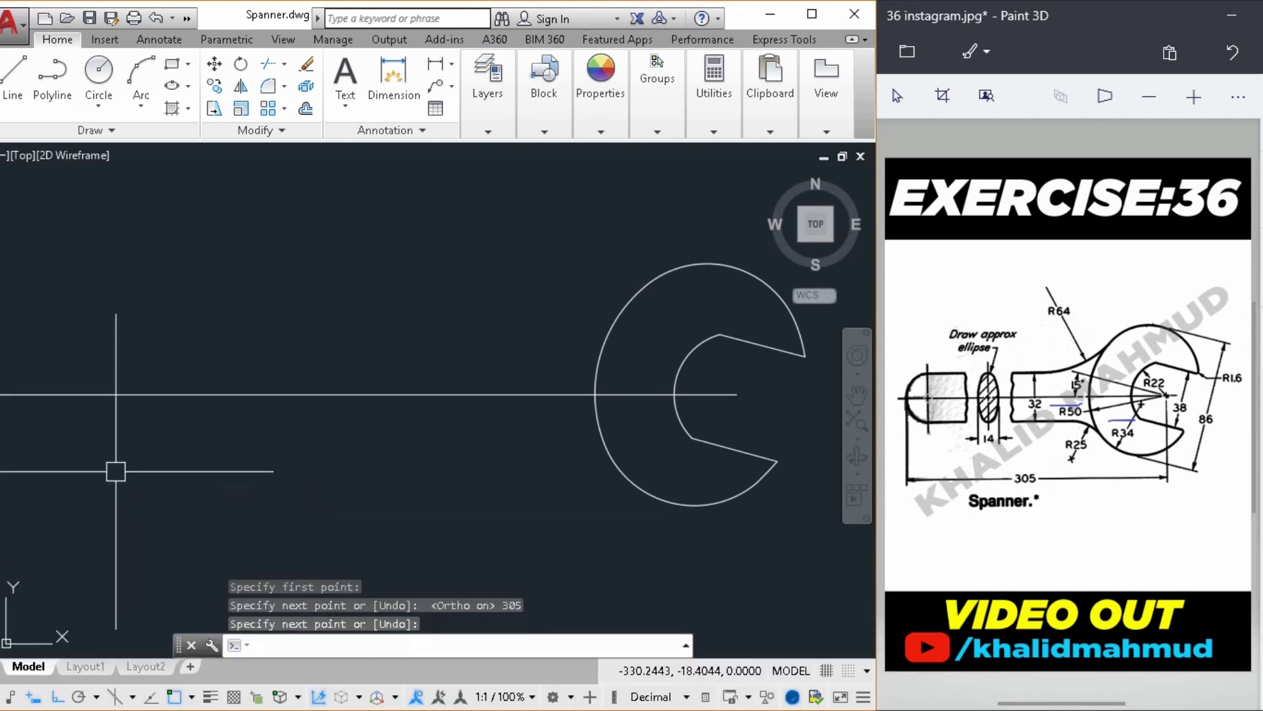
scroll(135, 461, down, 2)
middle_drag(145, 459, 261, 431)
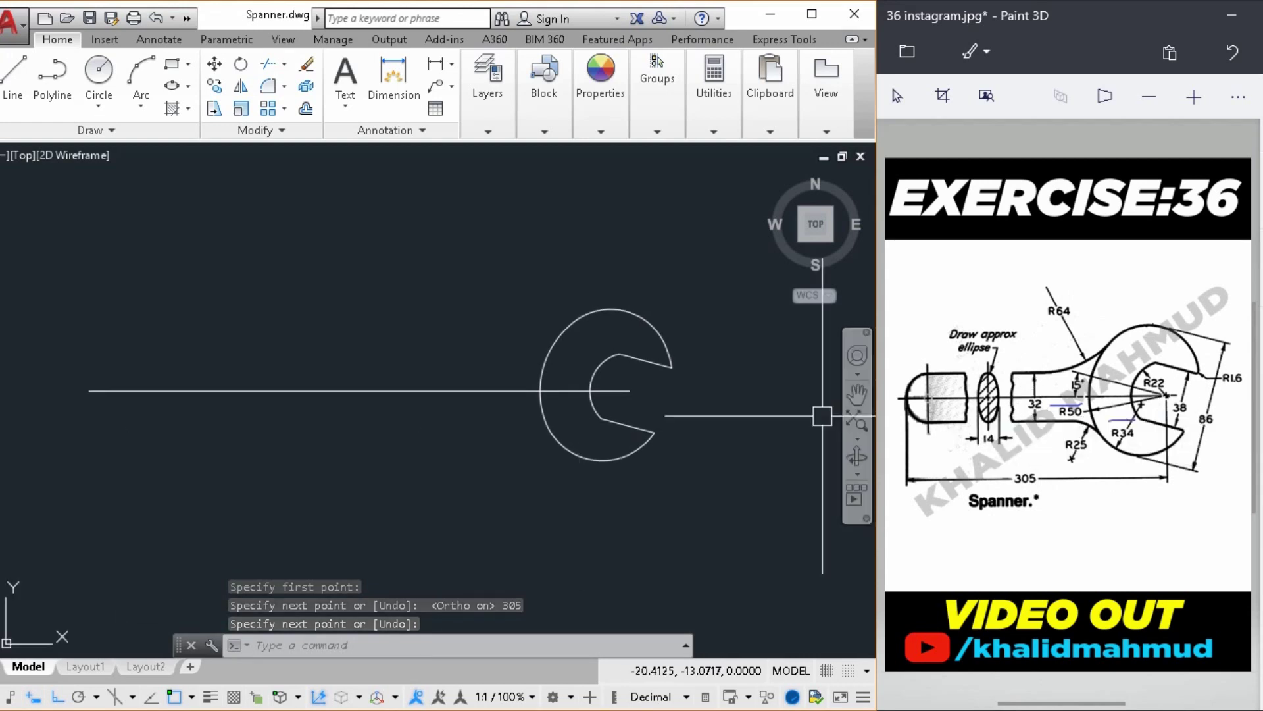
Copy the handle centre line 16 units above and 16 units below
text(c)
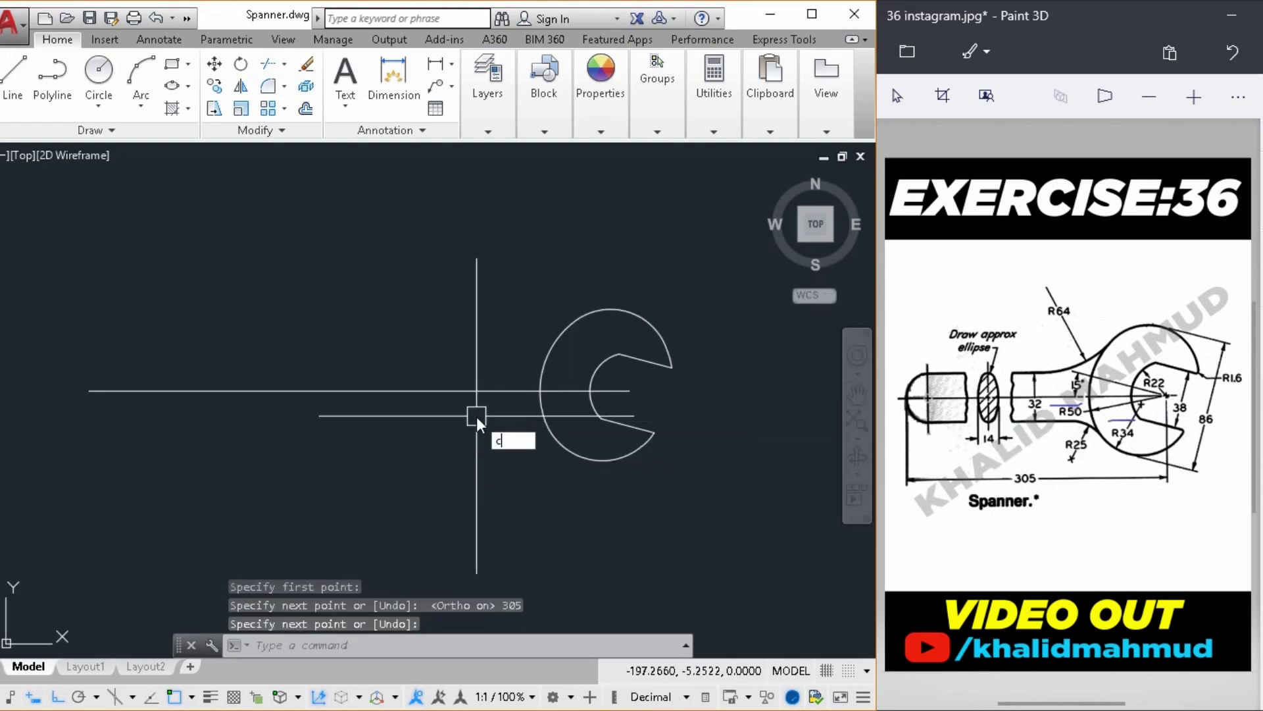
text(p)
key(Return)
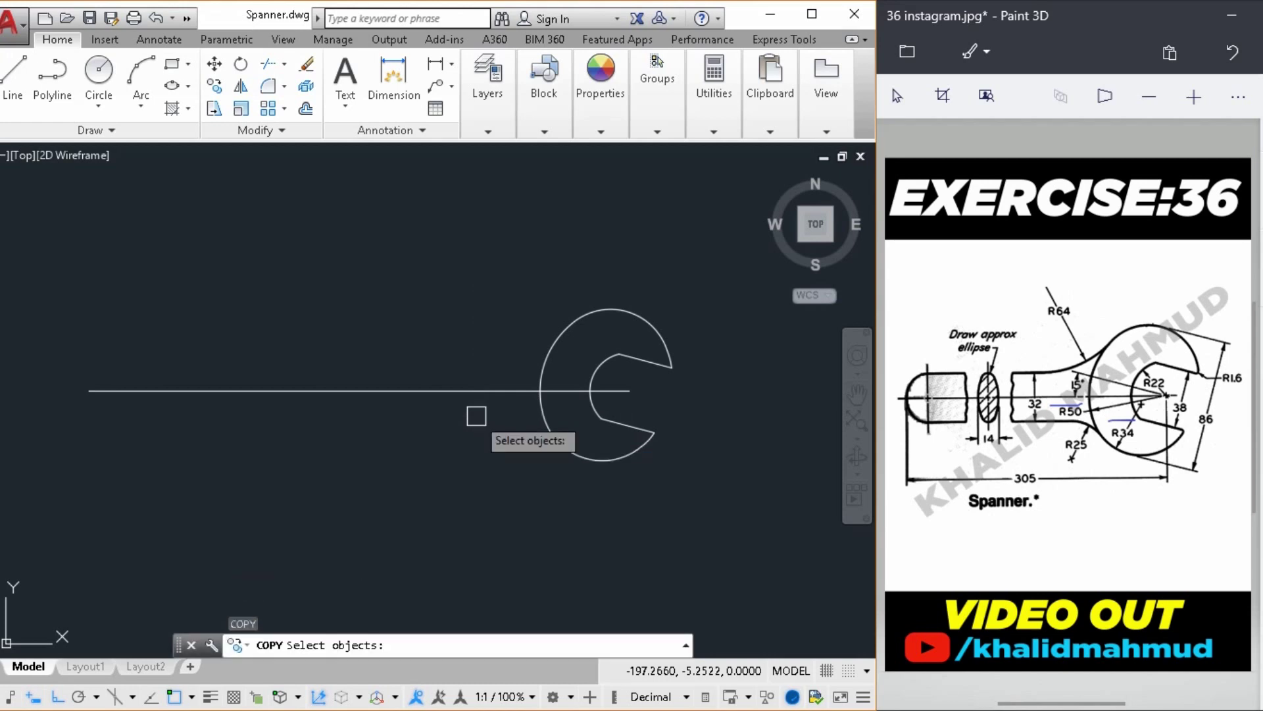
click(436, 392)
right_click(350, 515)
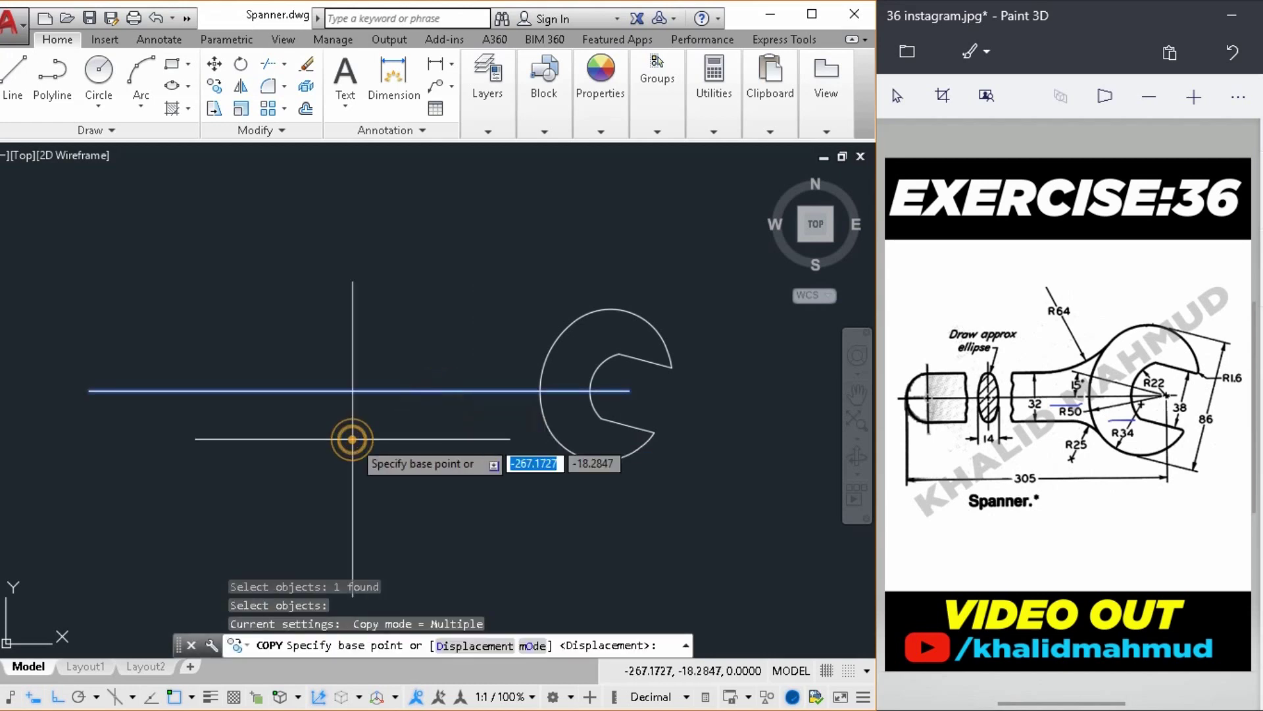
click(276, 485)
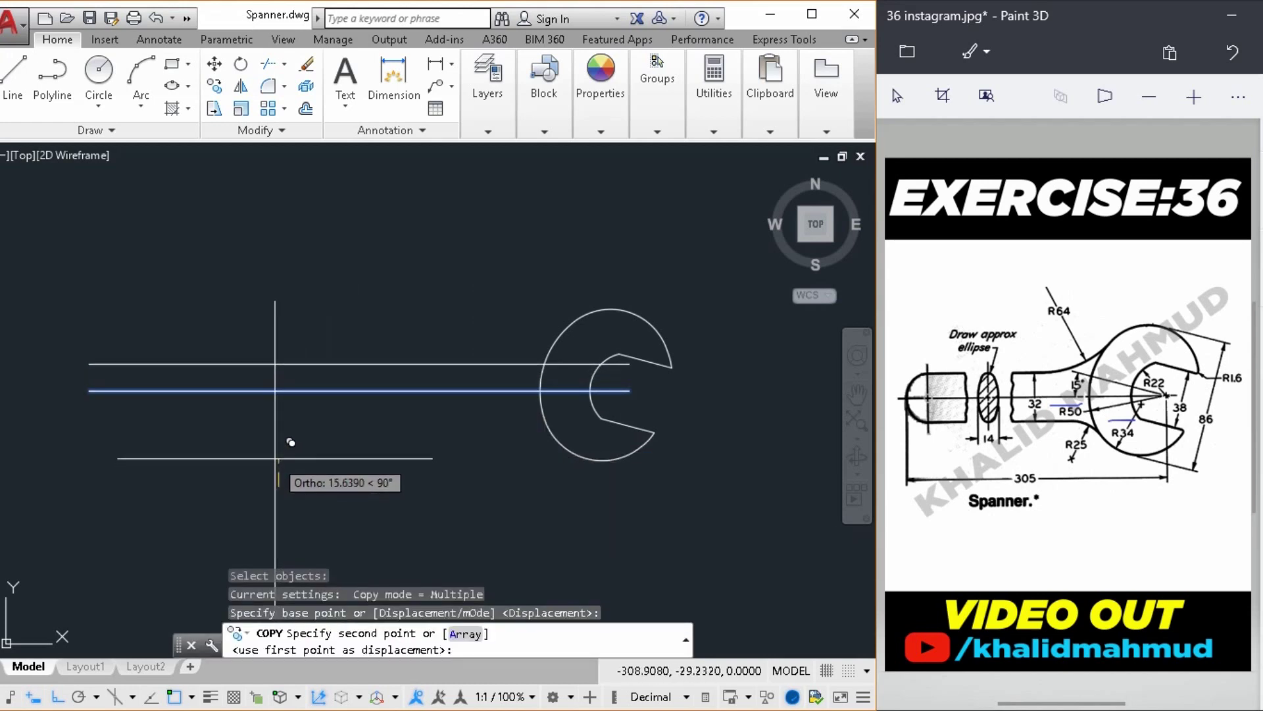
text(16)
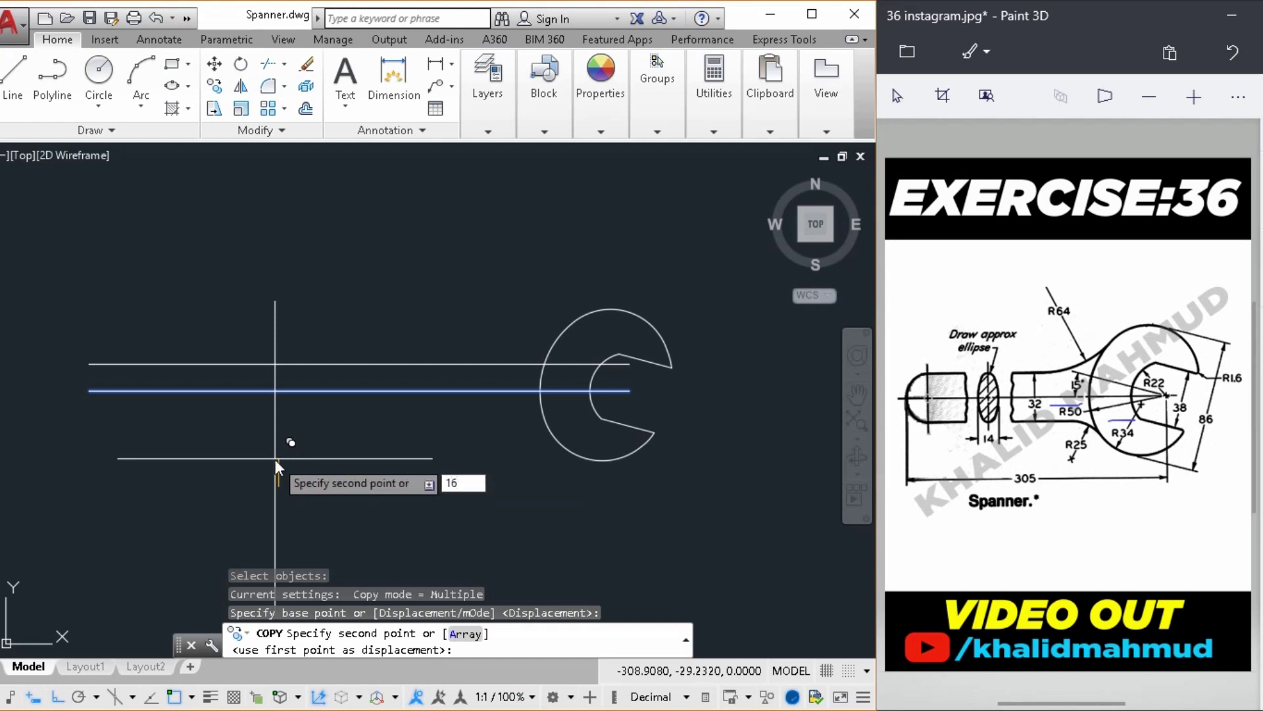
key(Return)
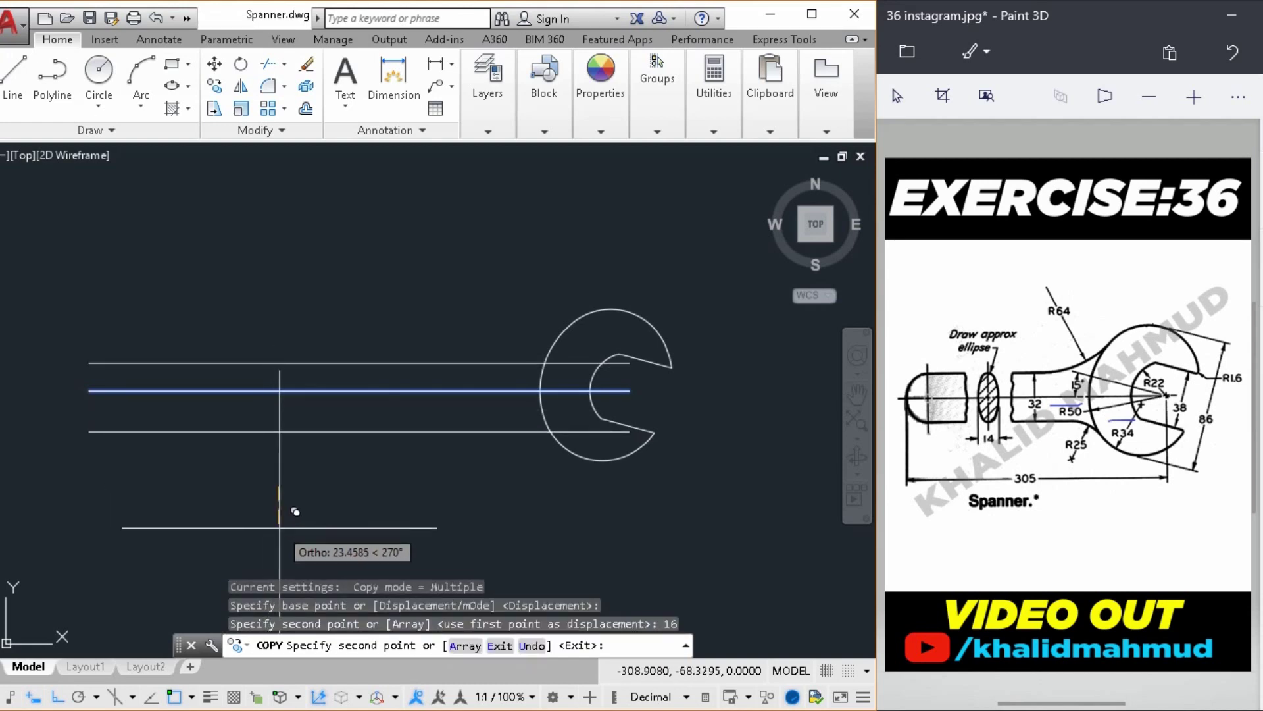
key(Return)
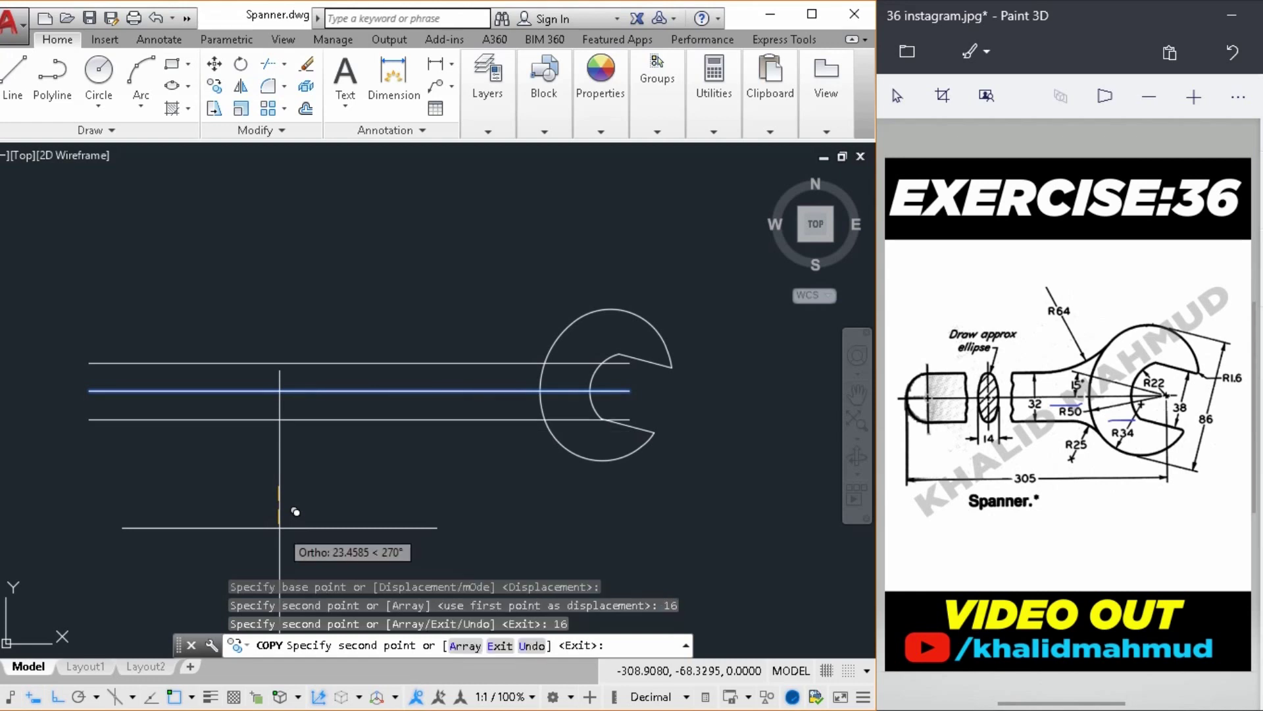
key(Return)
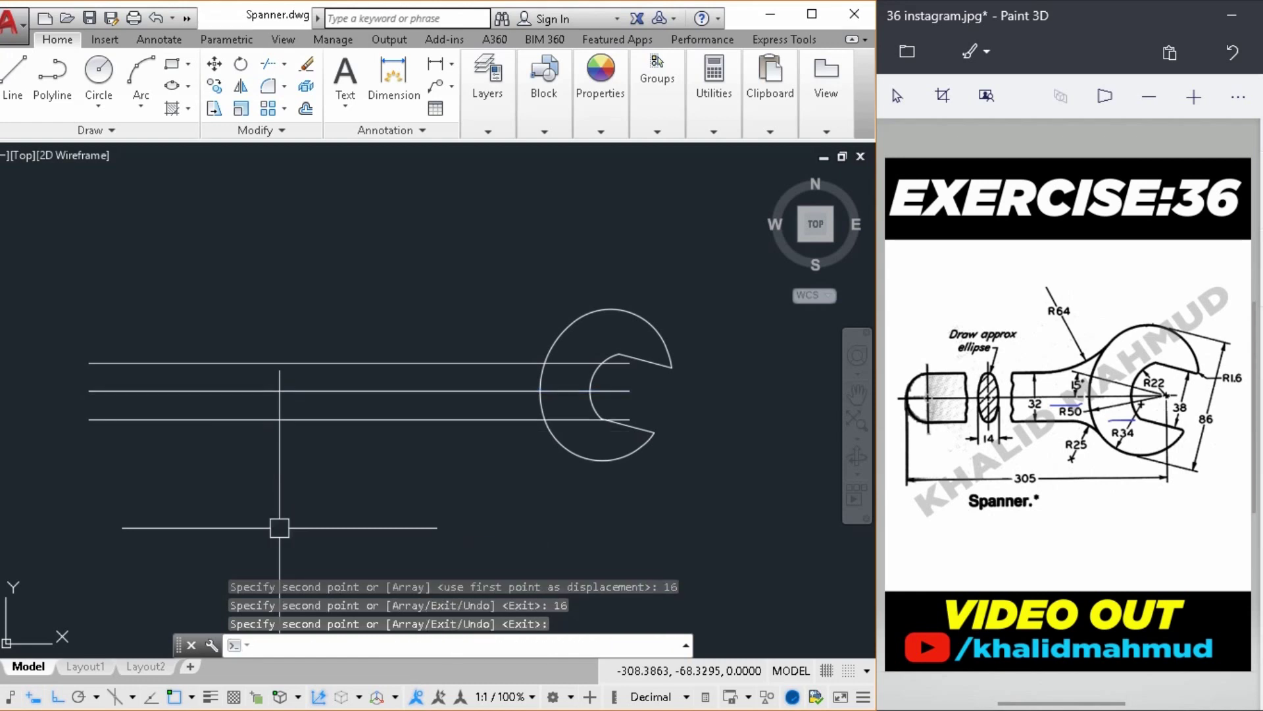
Draw a circle at the handle's left end reaching the top edge line
text(c)
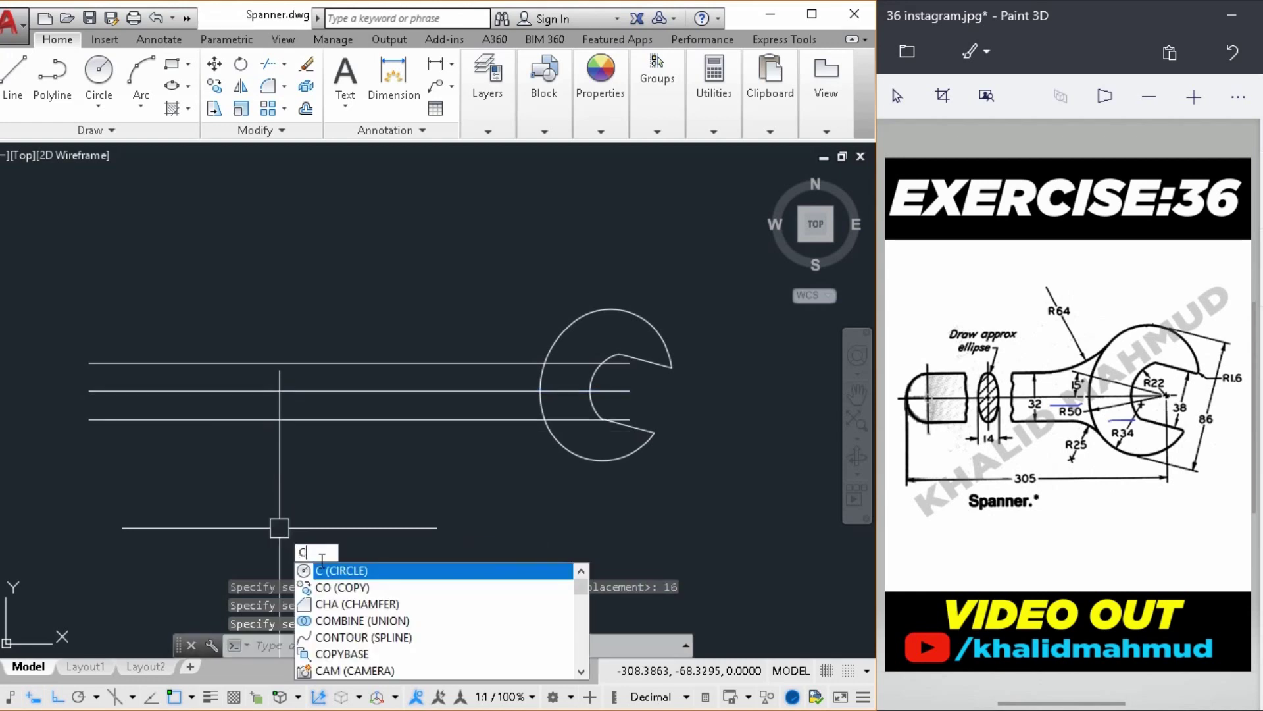
key(Return)
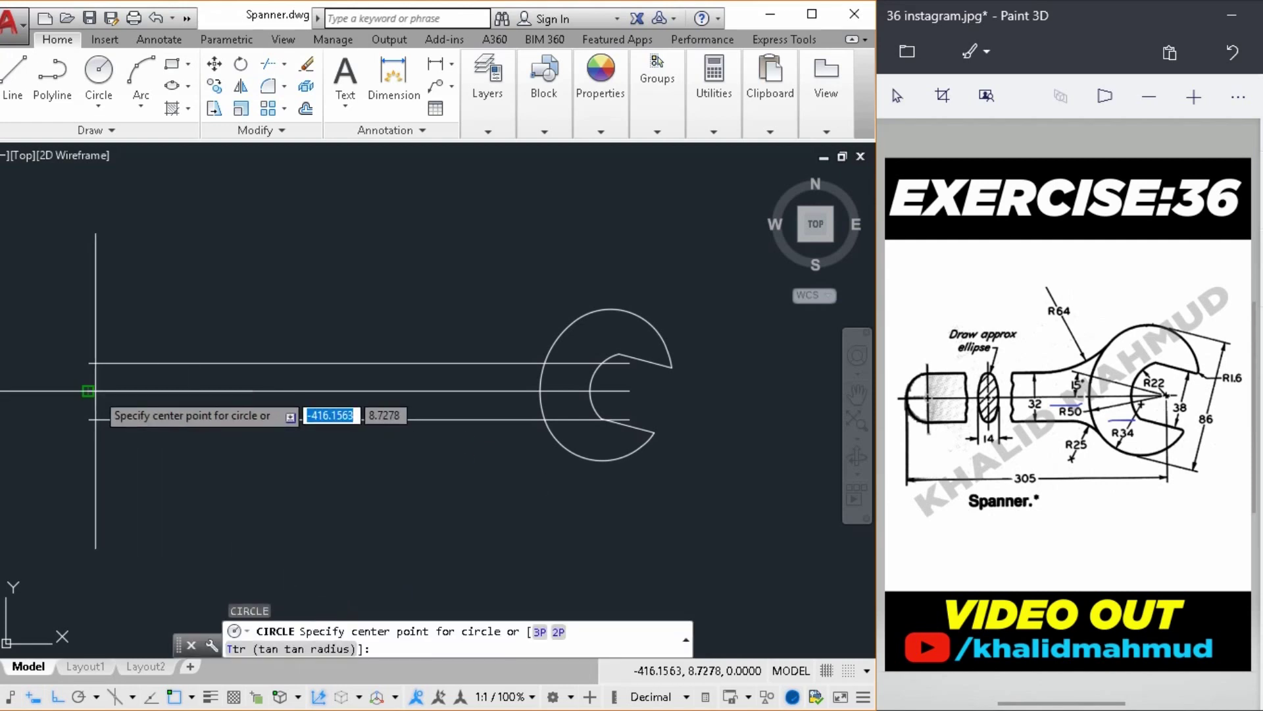
click(87, 391)
click(88, 363)
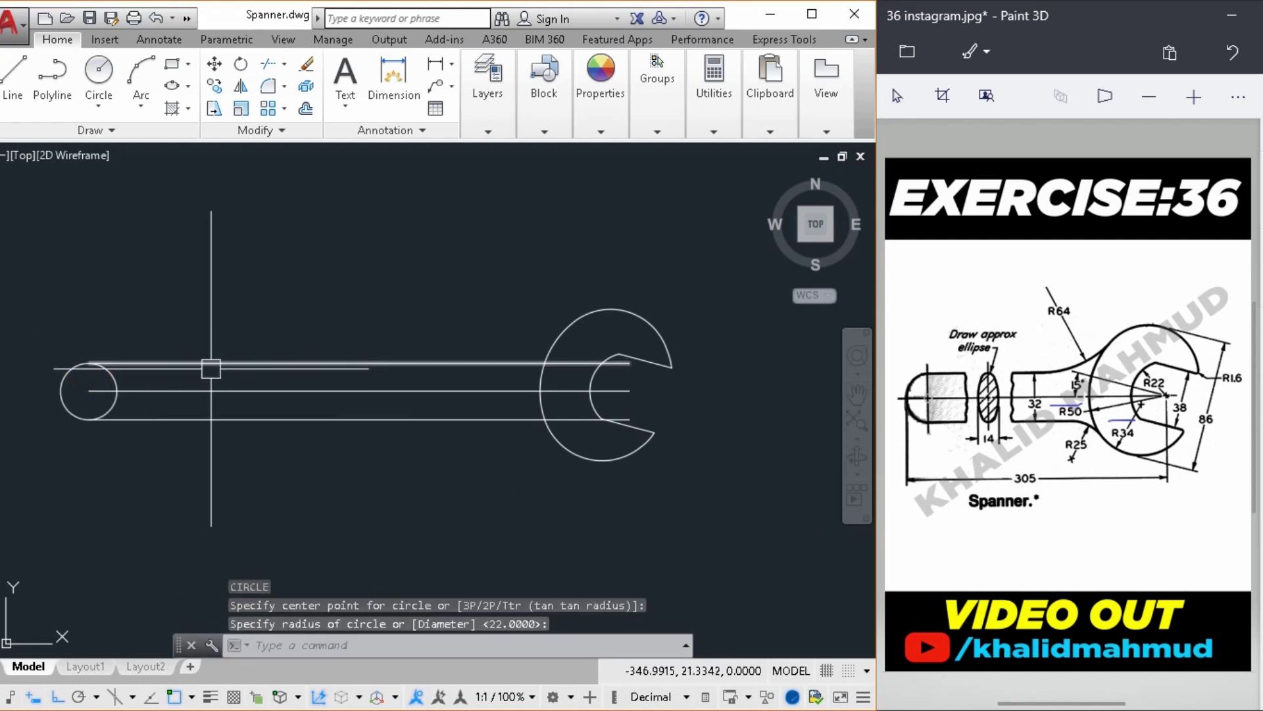
middle_drag(302, 429, 322, 429)
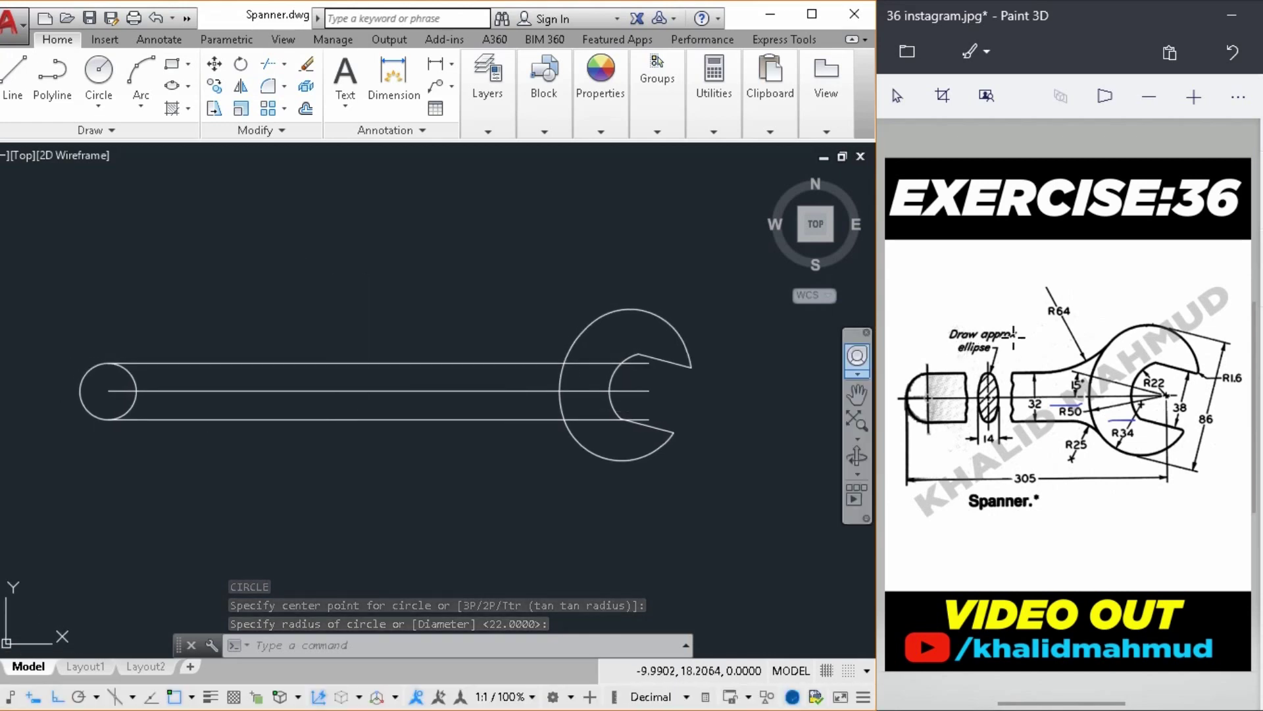
click(1083, 317)
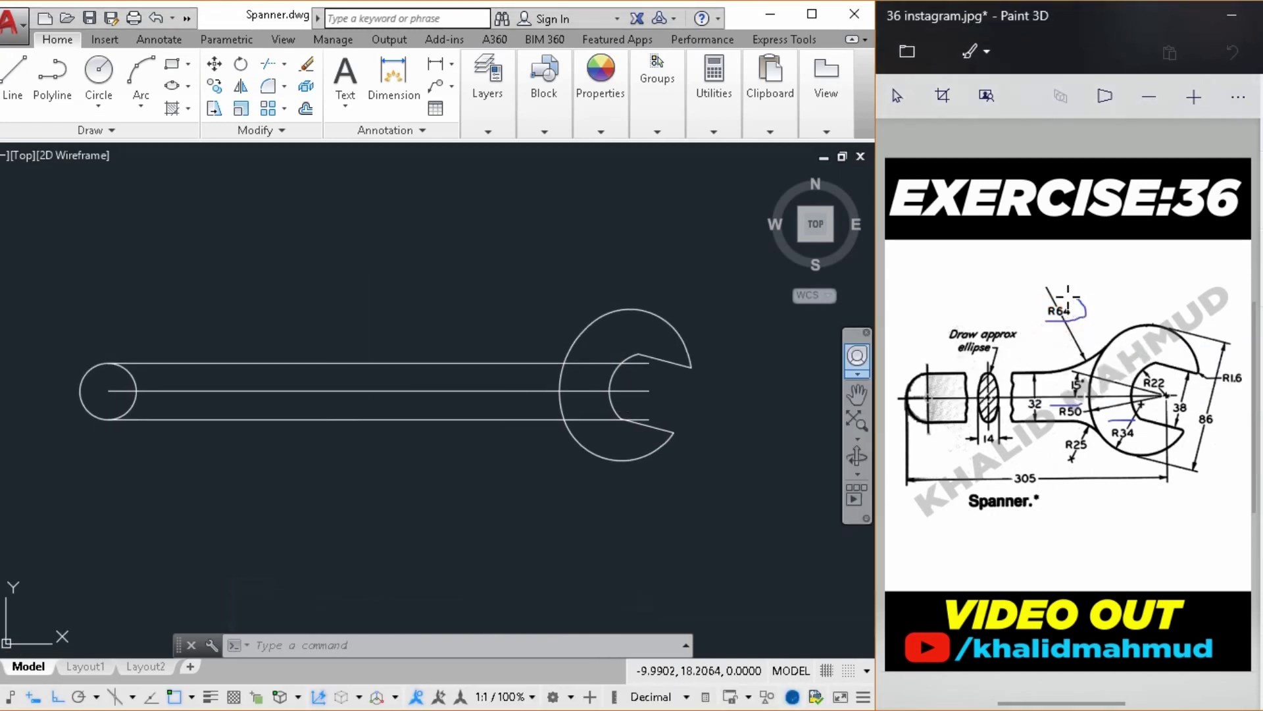
Draw an R64 tangent-tangent-radius circle touching the upper handle line and the jaw's outer arc
click(457, 302)
text(v)
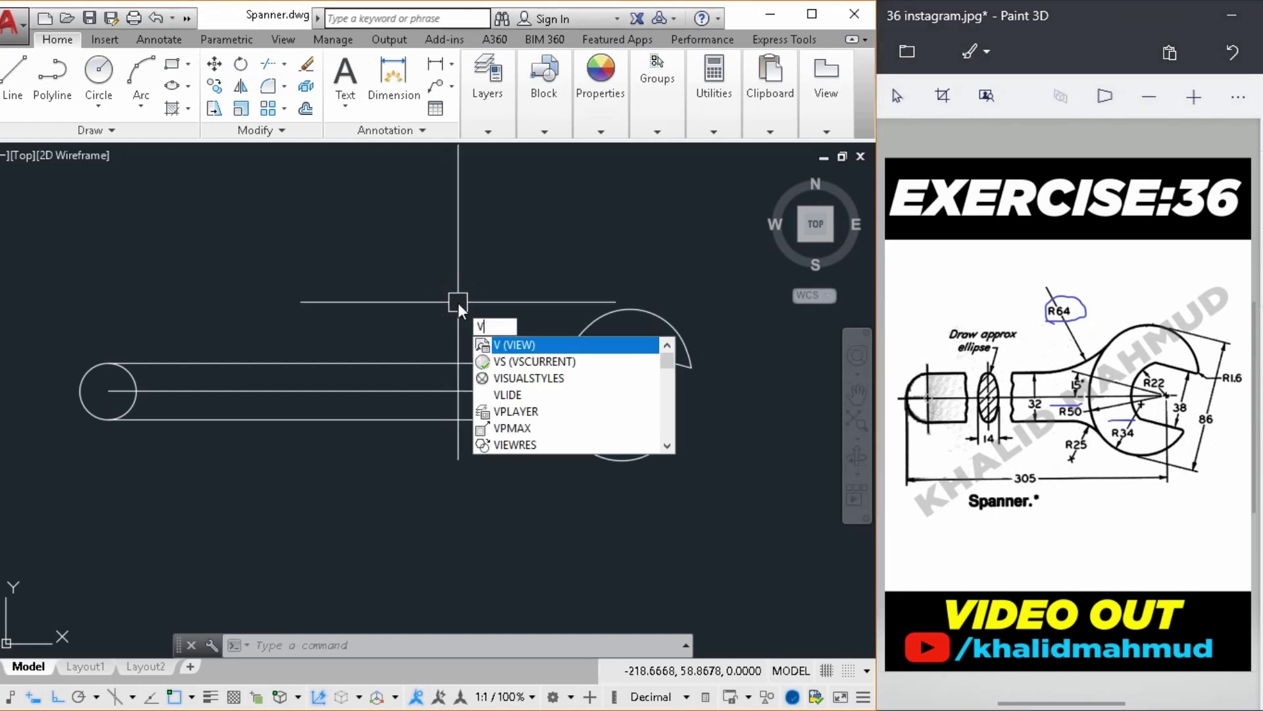
key(BackSpace)
text(c)
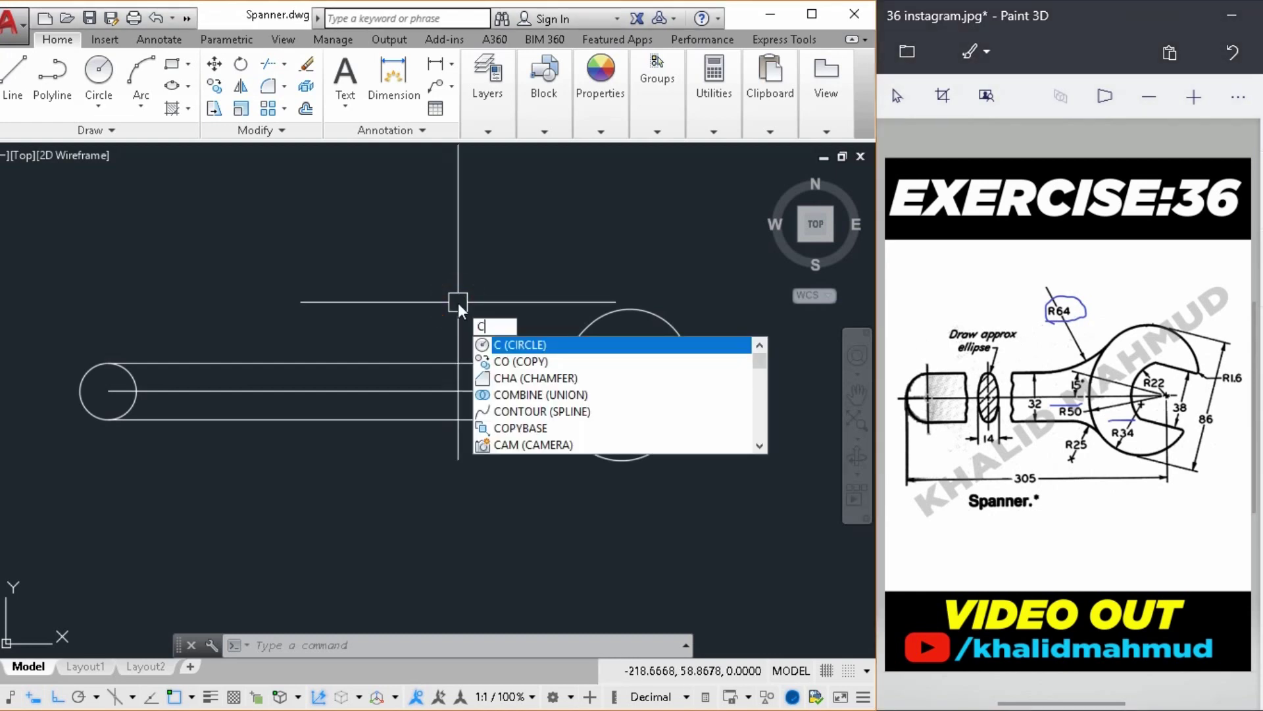
key(Return)
text(ttr)
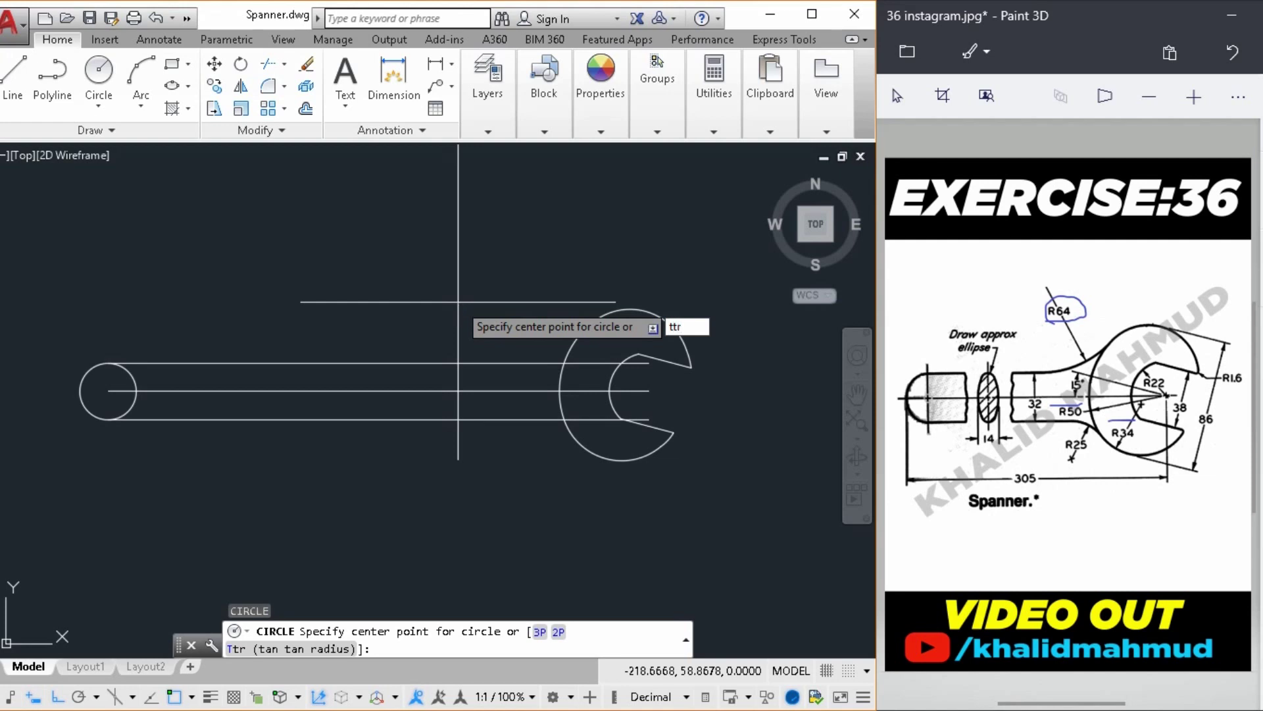
key(Return)
click(505, 359)
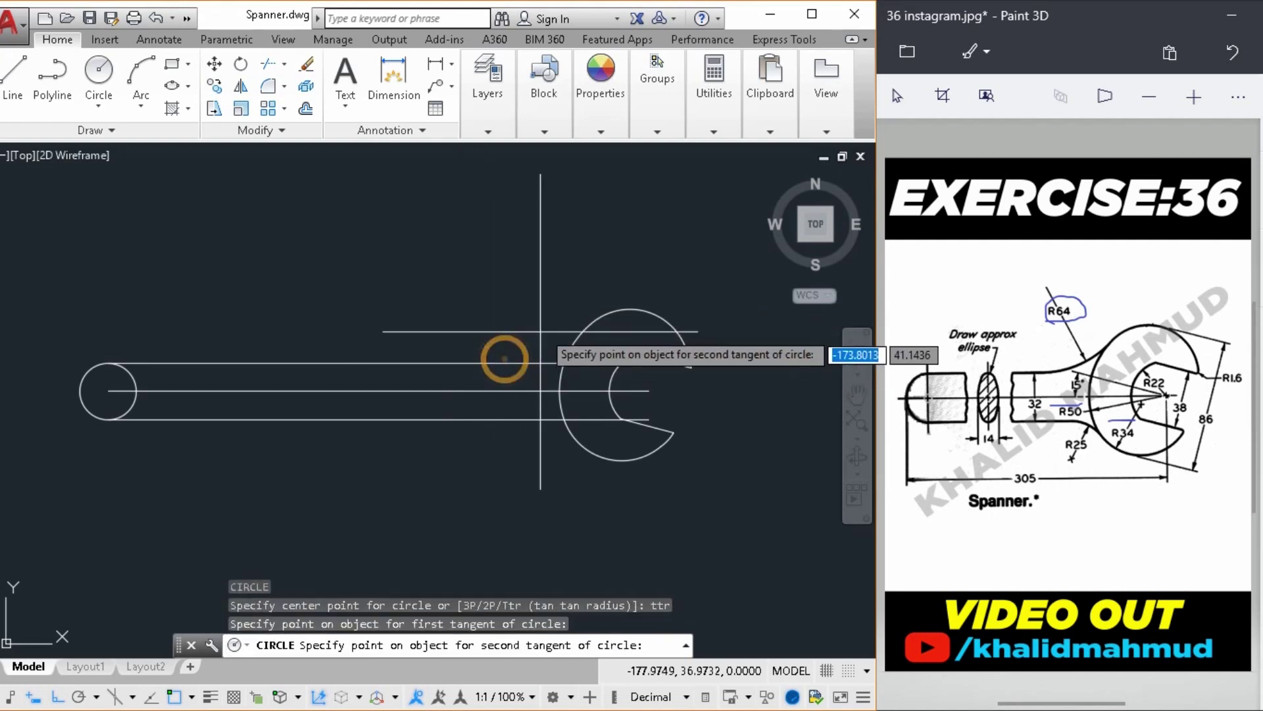
click(571, 336)
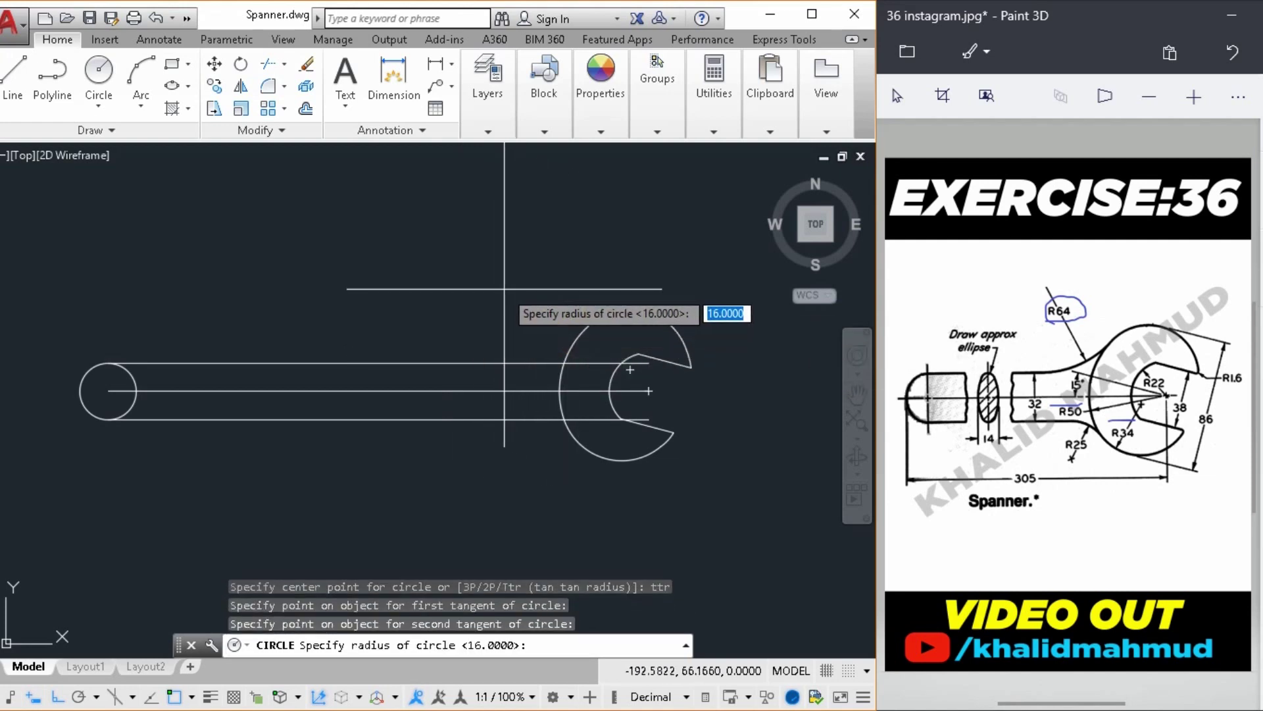
key(Return)
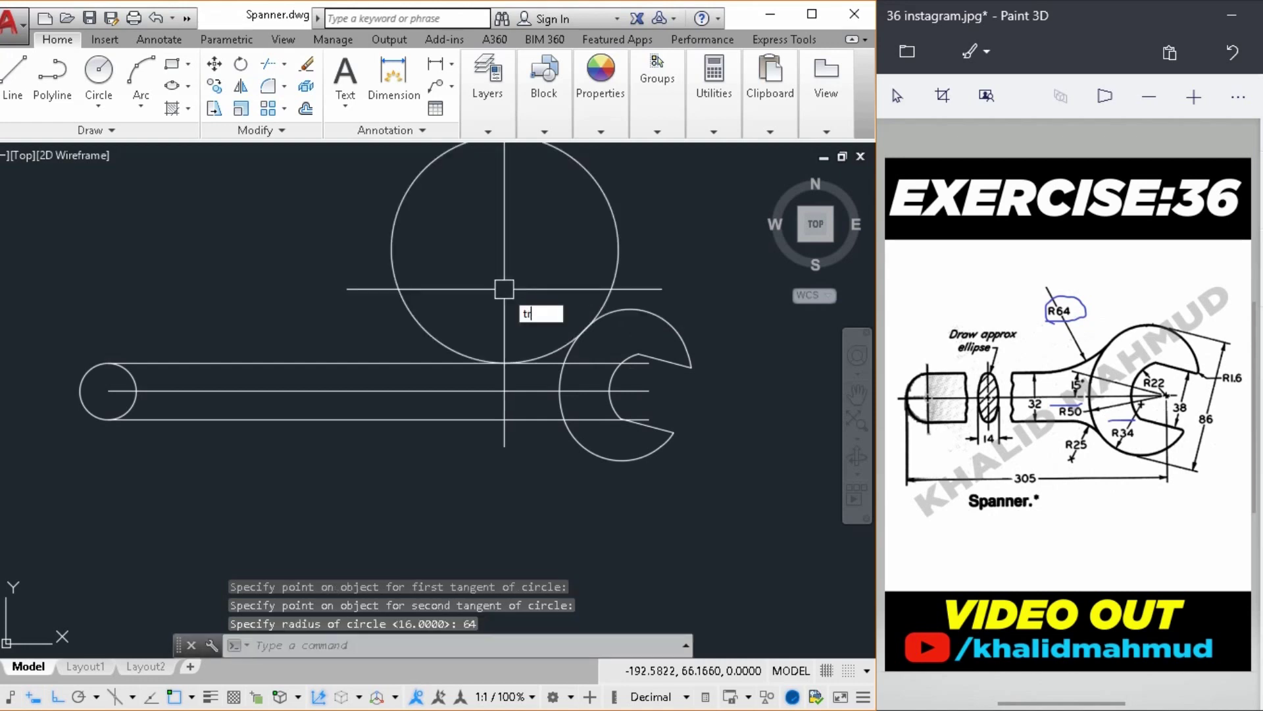
Trim the excess of the R64 circle and erase the short horizontal line near the jaw
key(Return)
key(Return)
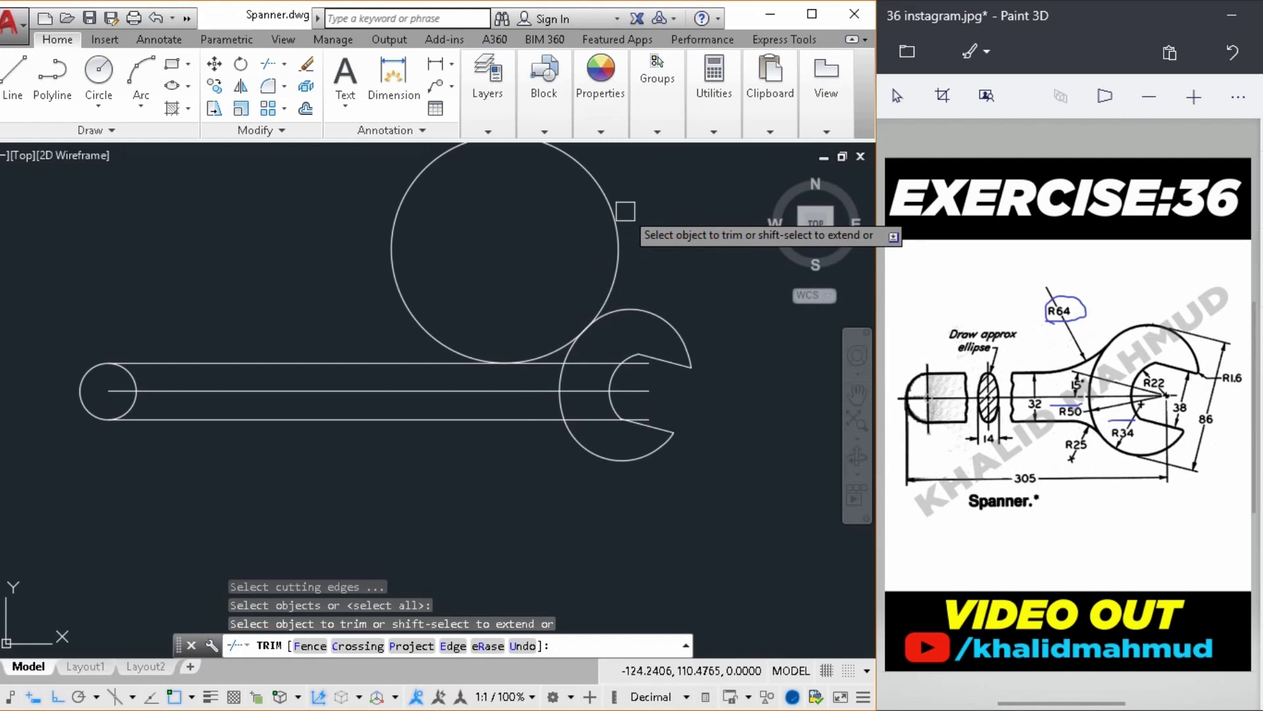
click(620, 224)
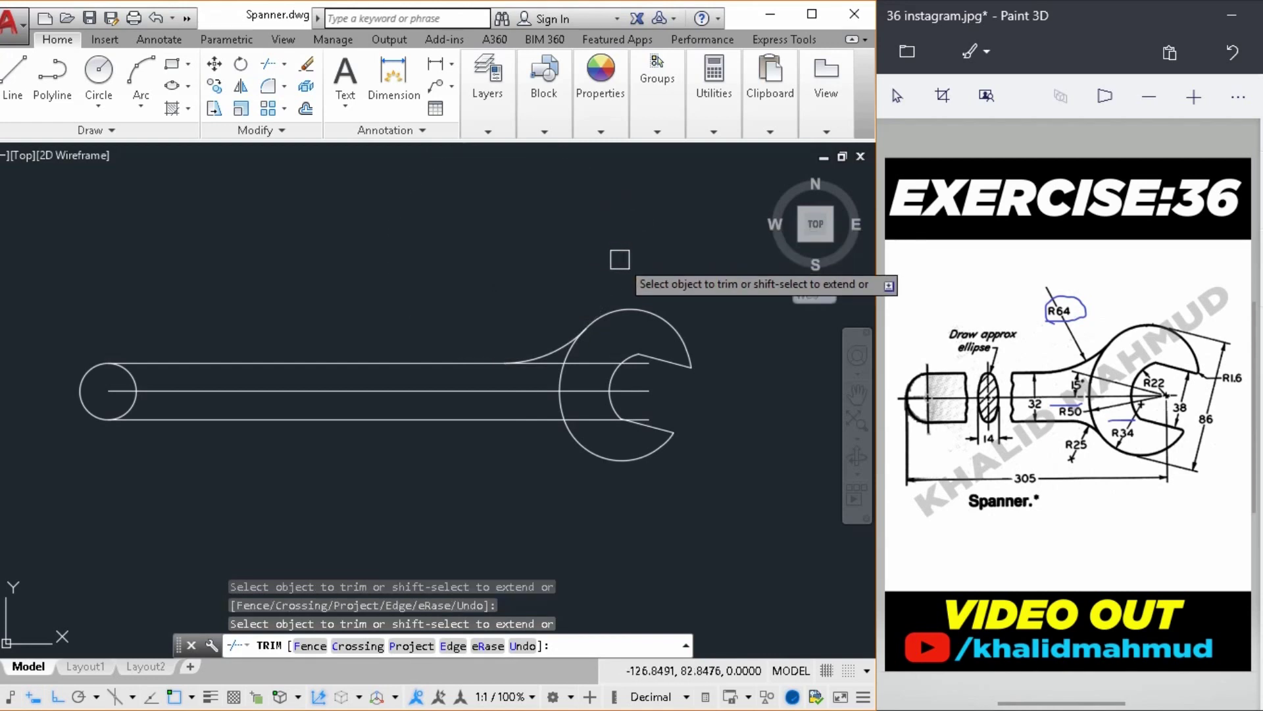
scroll(549, 365, up, 2)
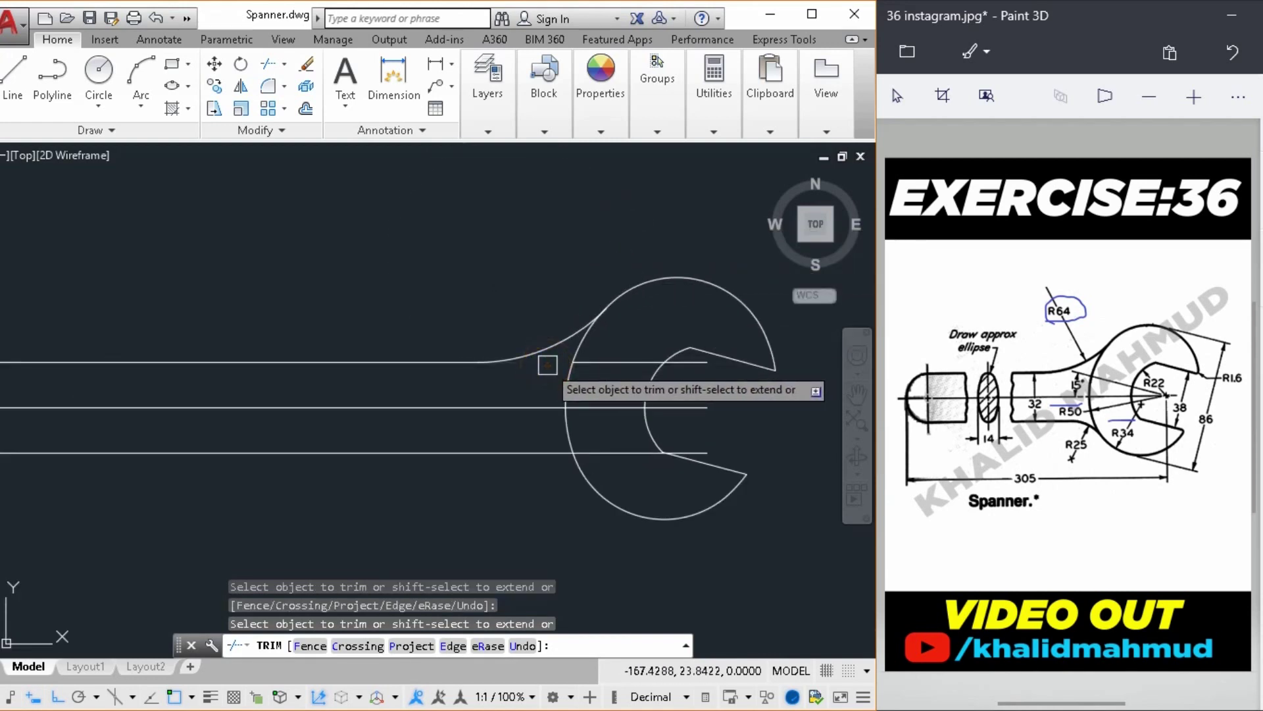
key(Escape)
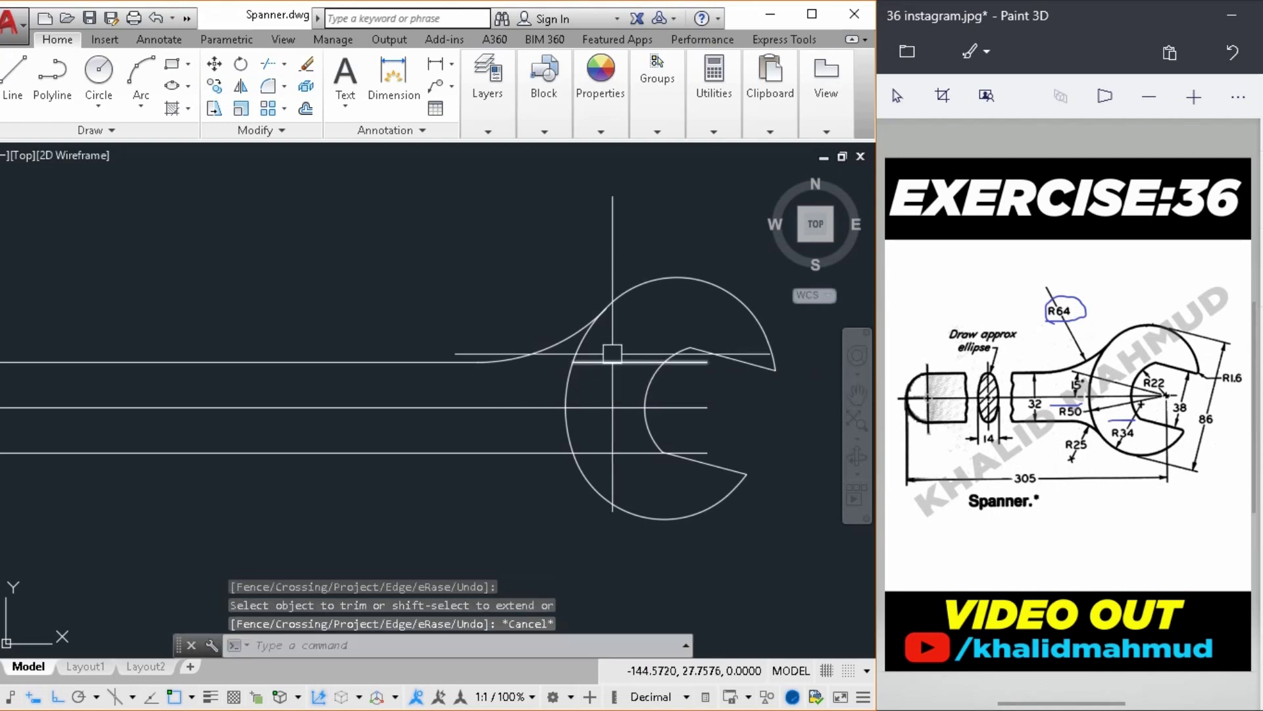
click(611, 355)
right_click(499, 246)
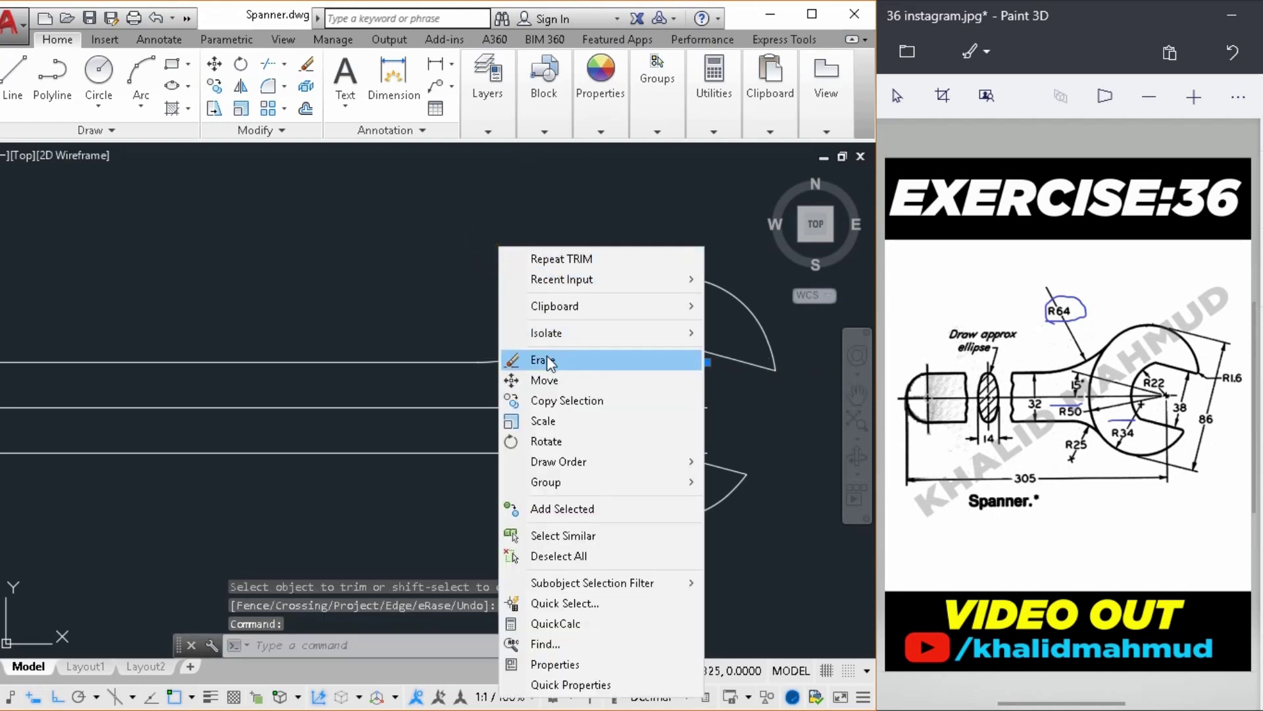
click(543, 360)
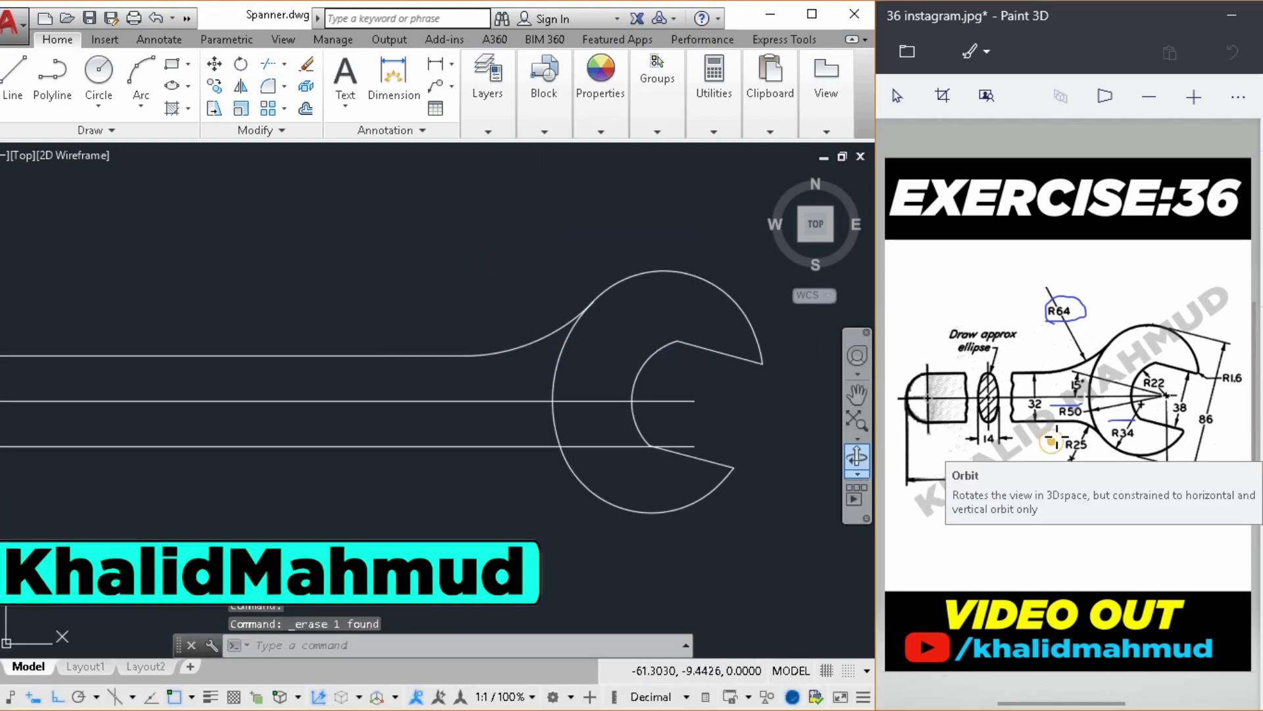
Draw an R25 tangent circle touching the lower handle line and the jaw's outer arc
drag(1051, 434, 1056, 445)
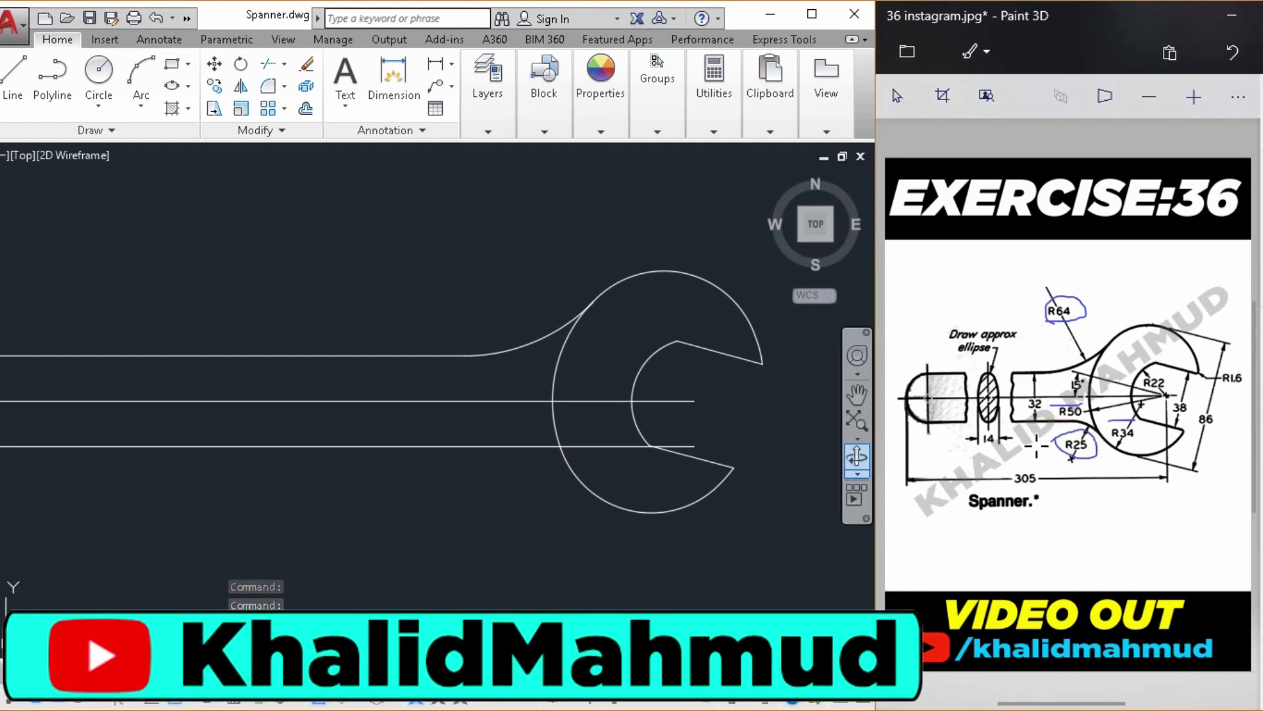
text(c)
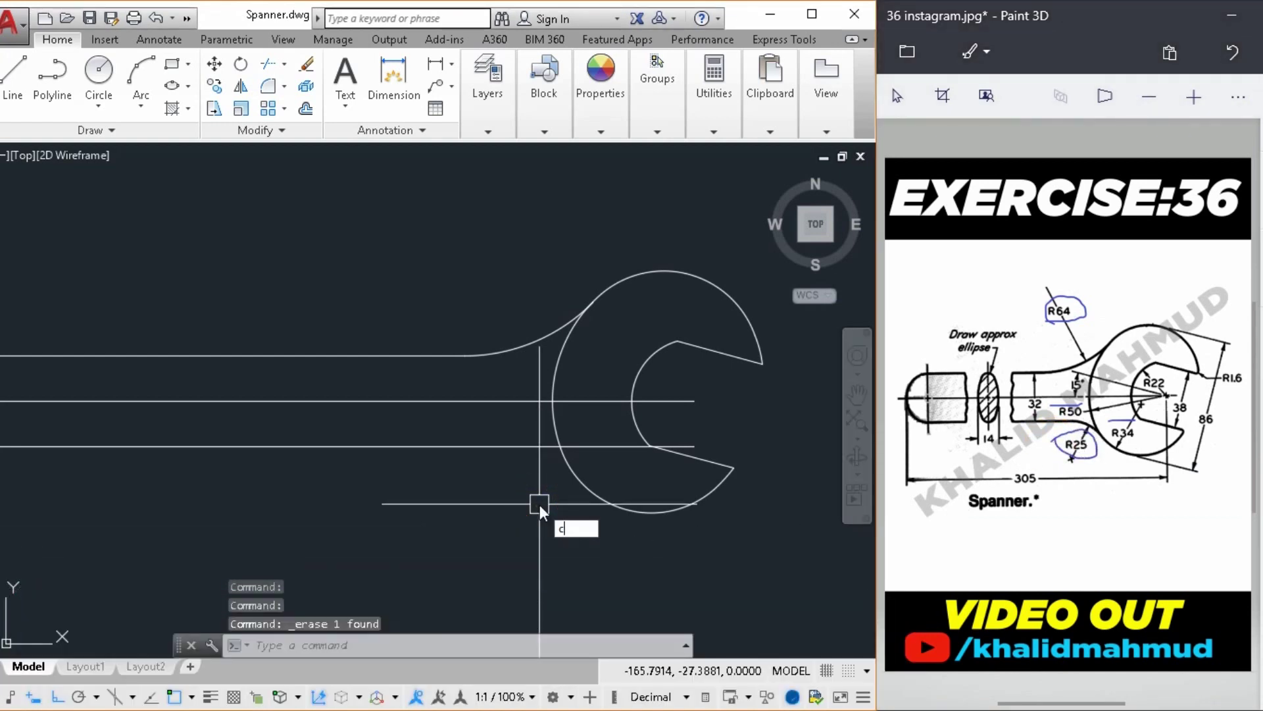
click(581, 555)
text(ttr)
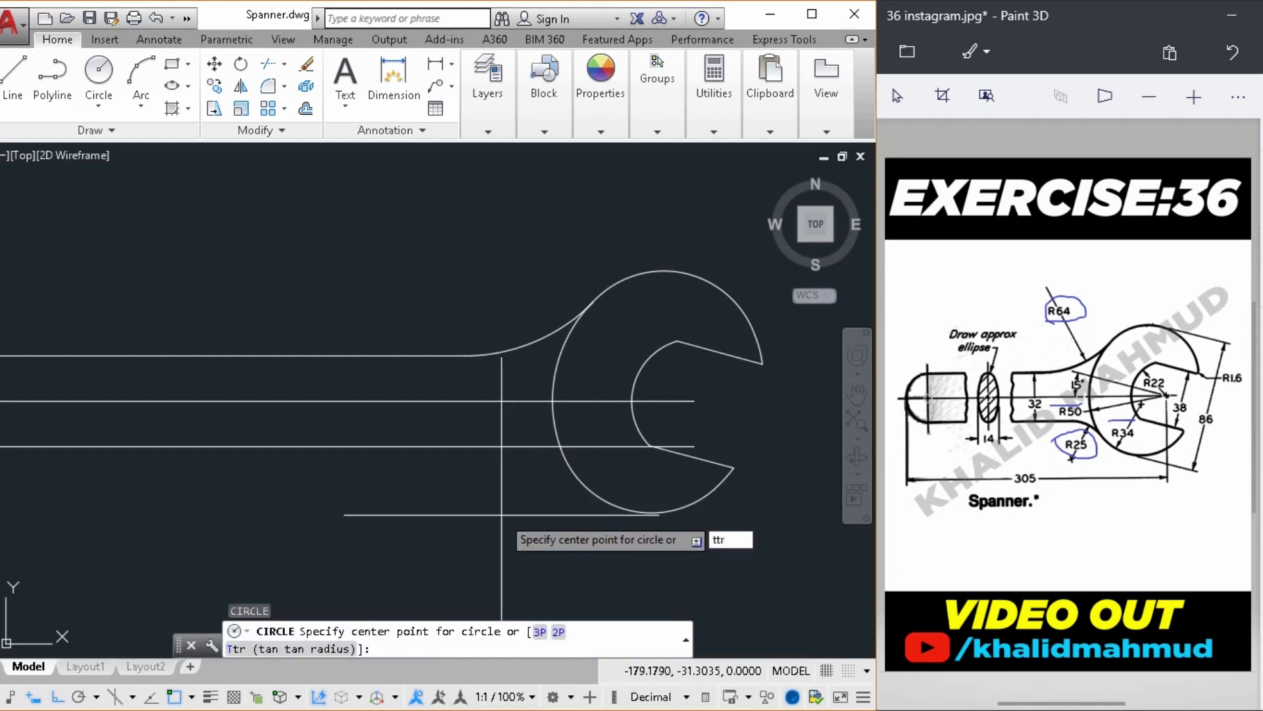
key(Return)
click(507, 446)
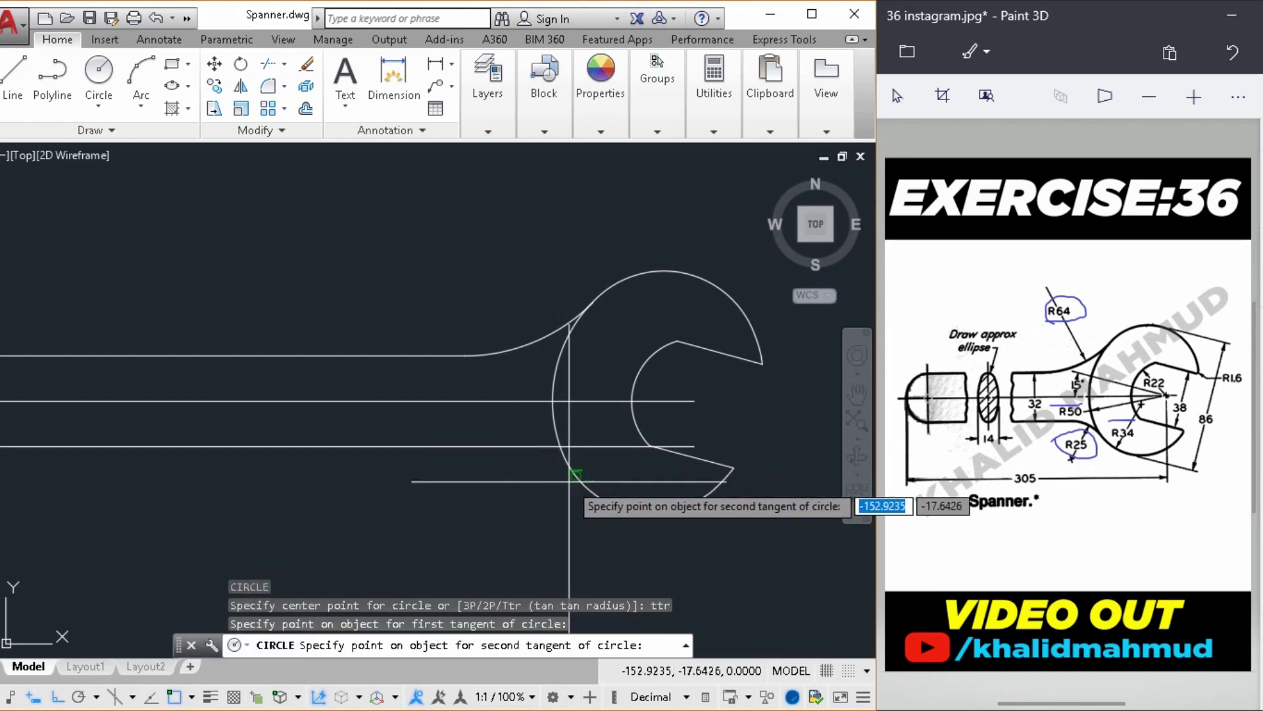
click(574, 473)
text(25)
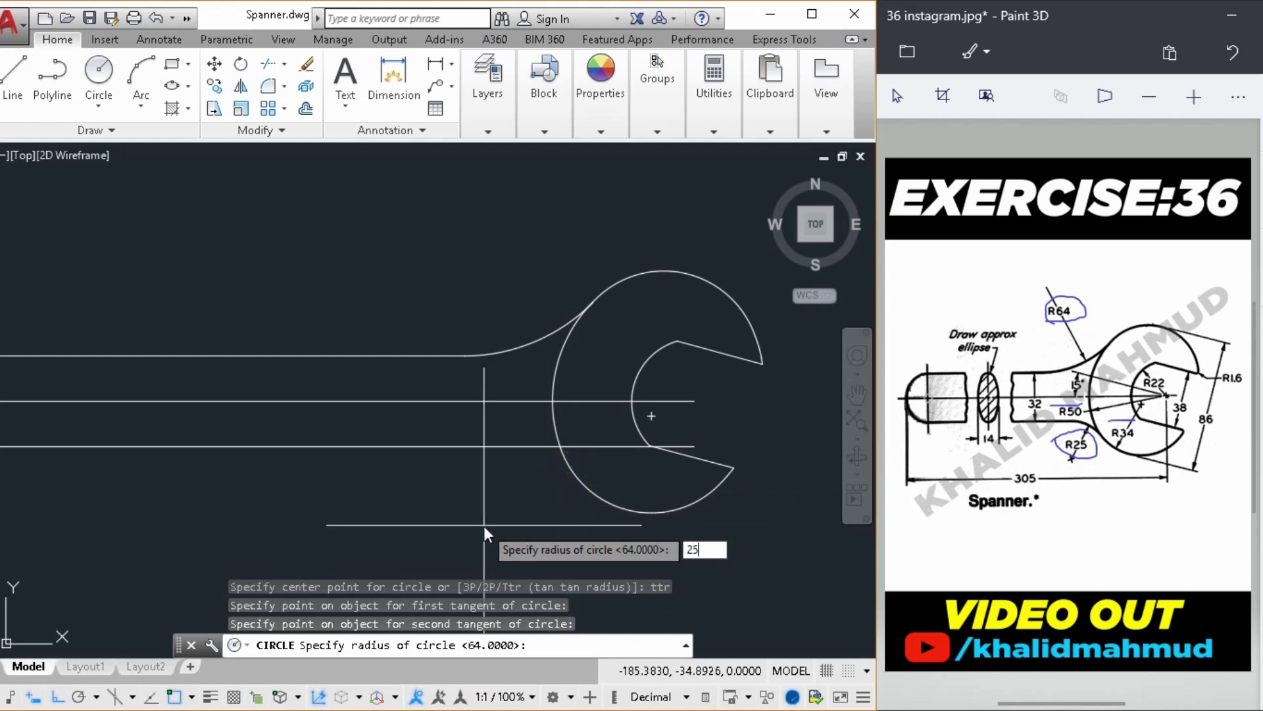
key(Return)
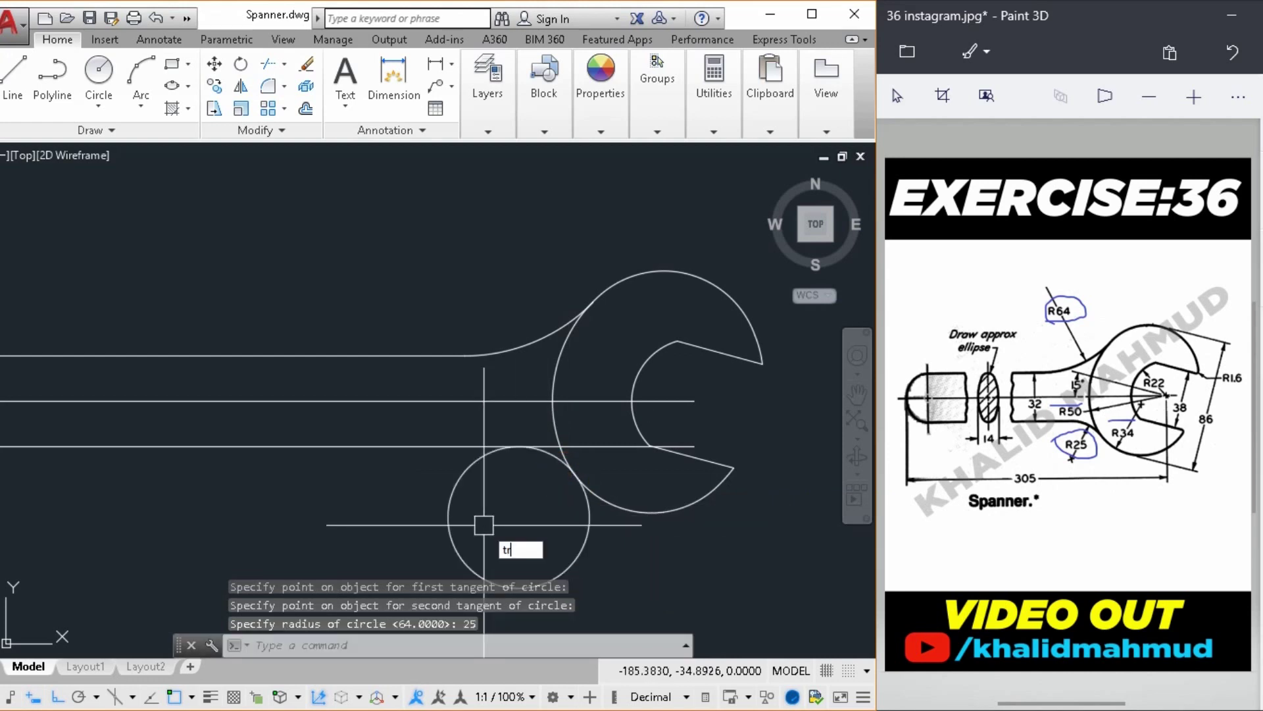
Trim the R25 circle's outer part and the line between the fillet and the jaw
key(Return)
key(Return)
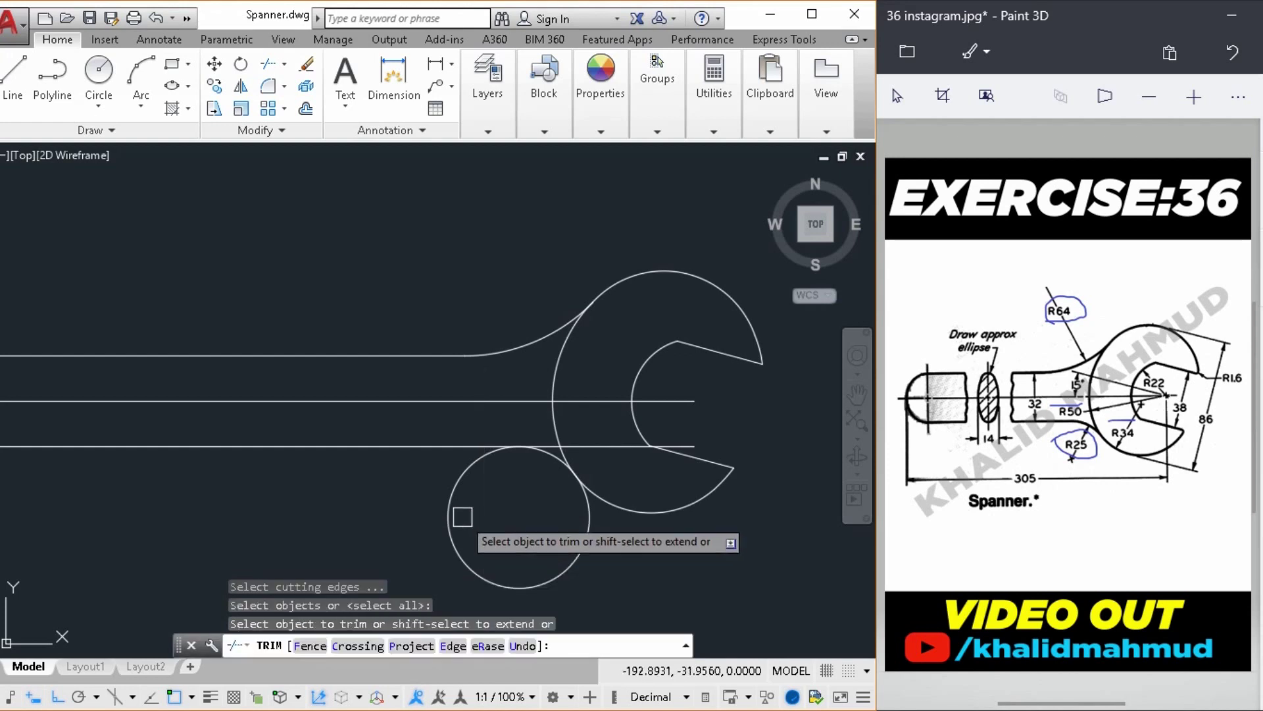
click(453, 512)
scroll(558, 448, up, 2)
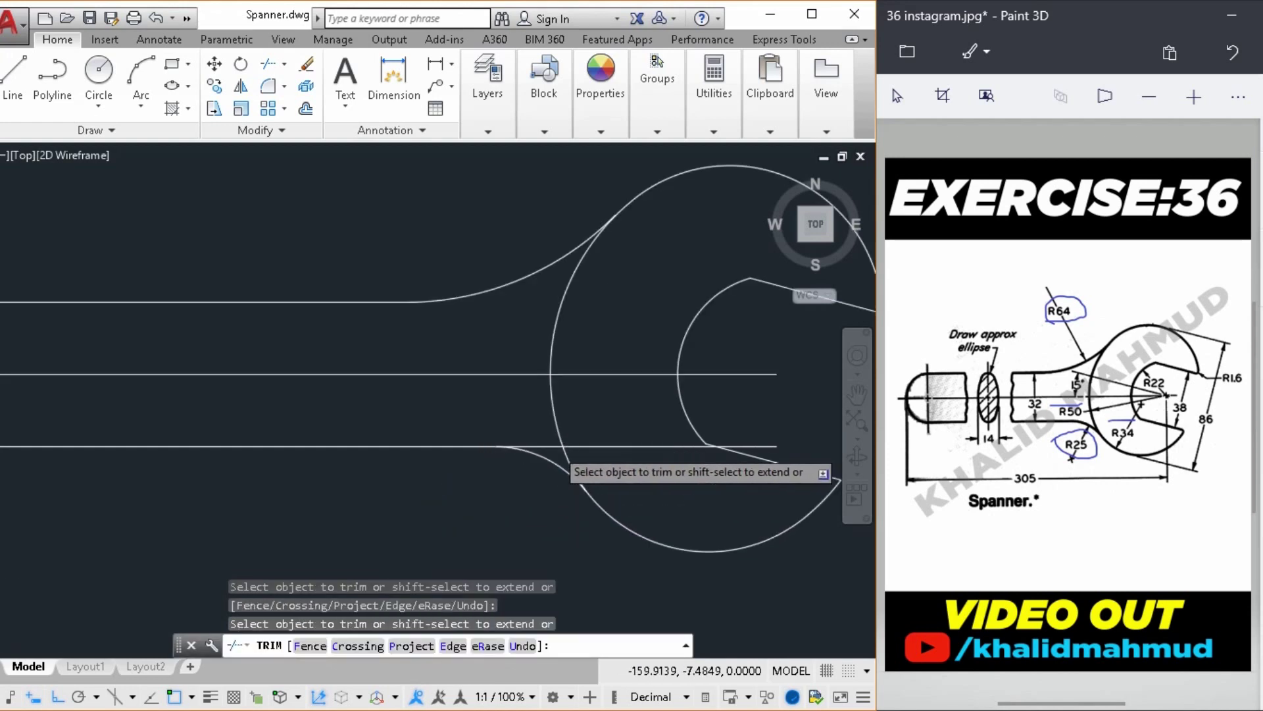
scroll(556, 454, up, 2)
click(544, 446)
scroll(612, 464, down, 2)
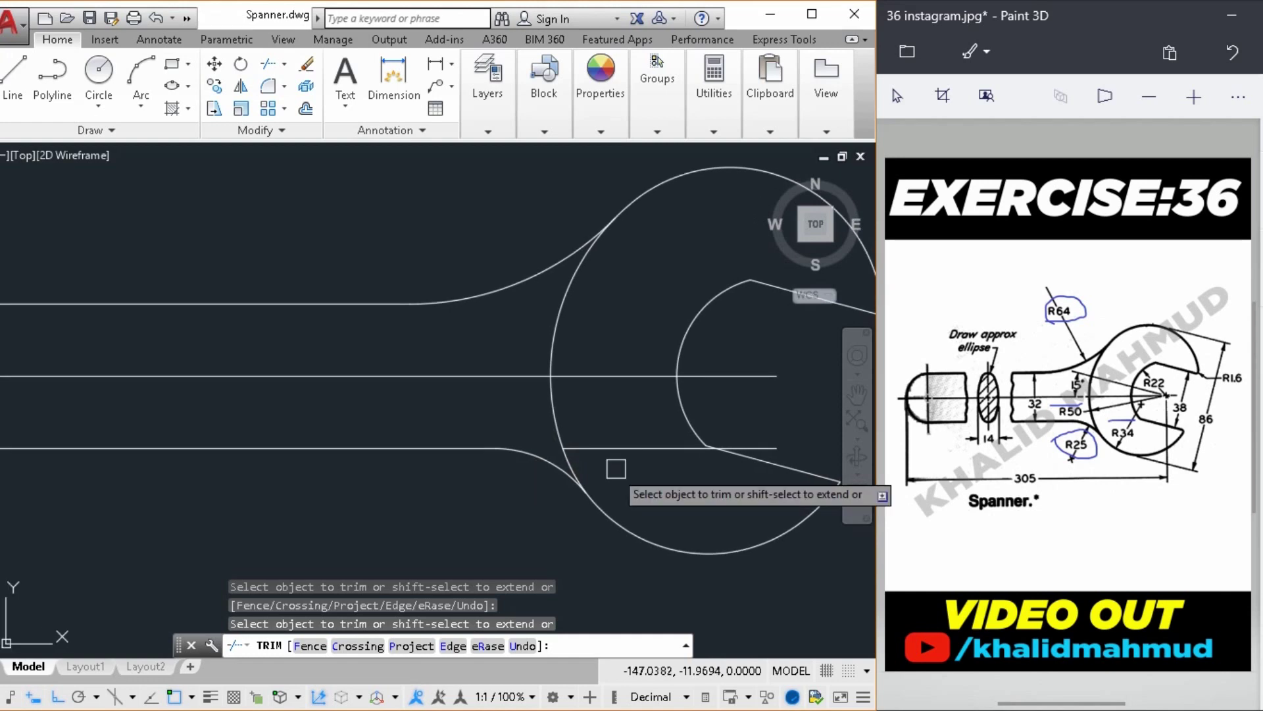
key(Return)
Delete the stray line inside the jaw circle
click(619, 448)
key(Delete)
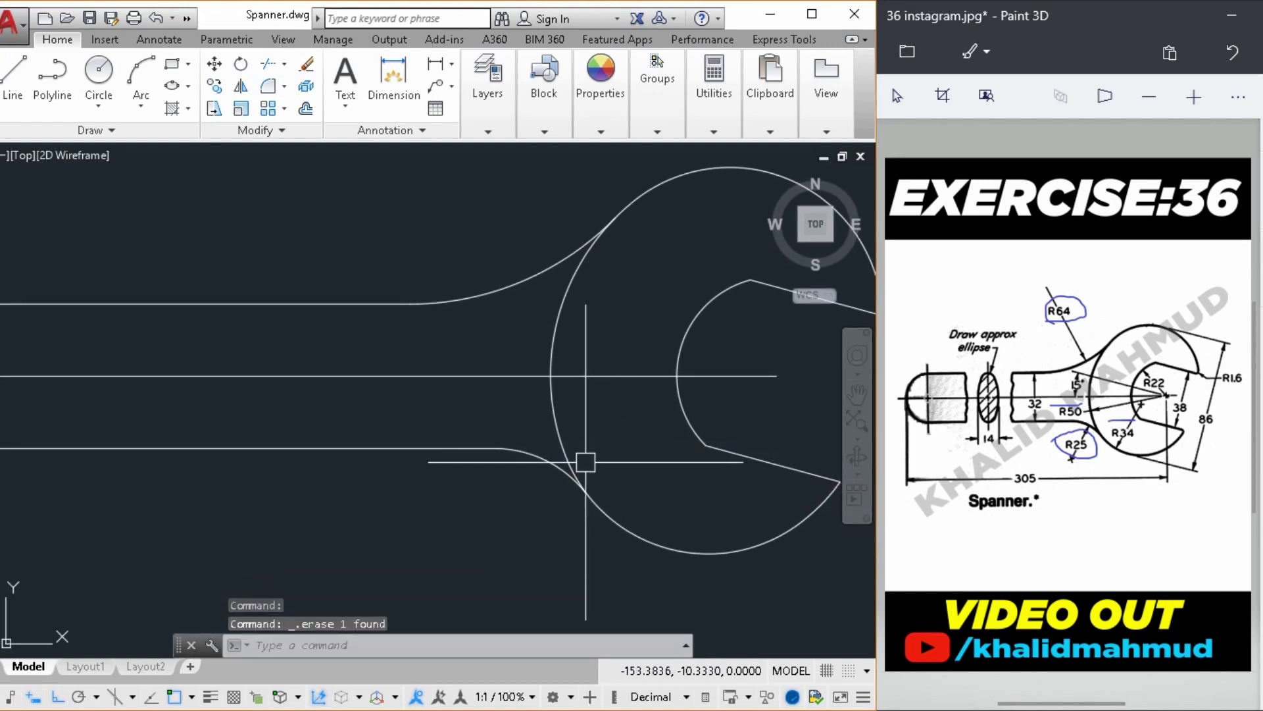
scroll(585, 462, down, 2)
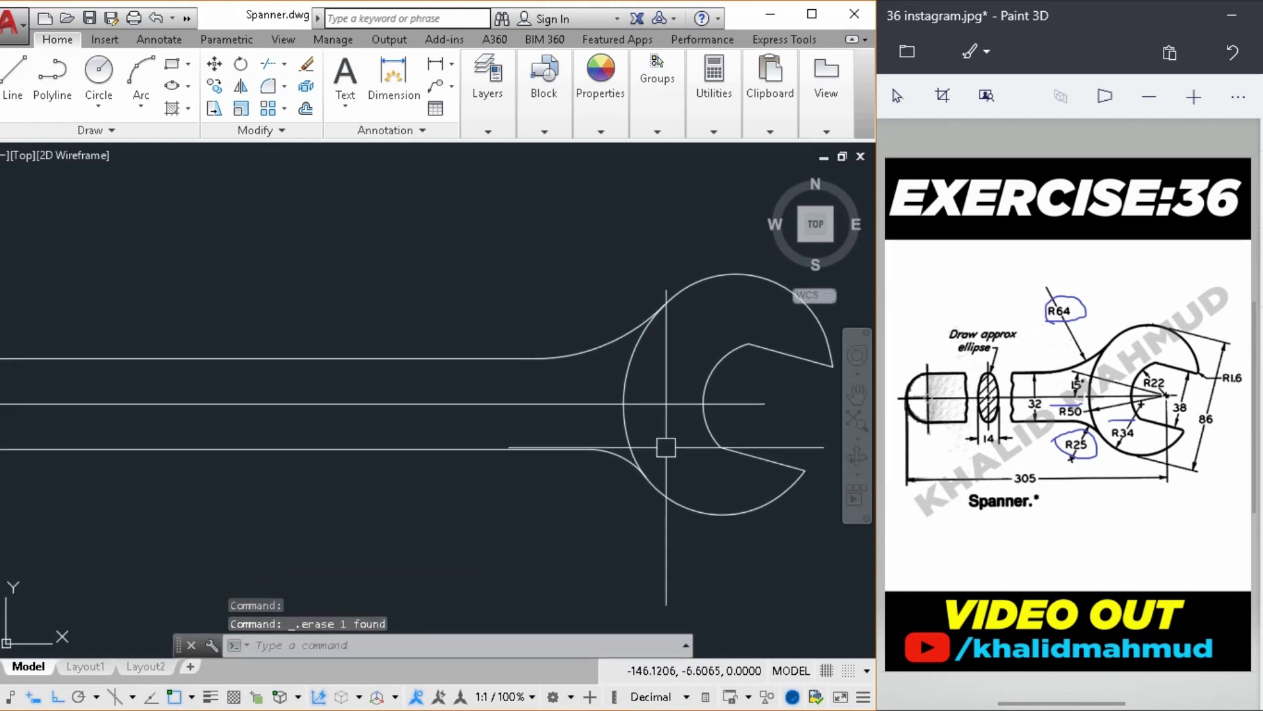
scroll(662, 446, down, 2)
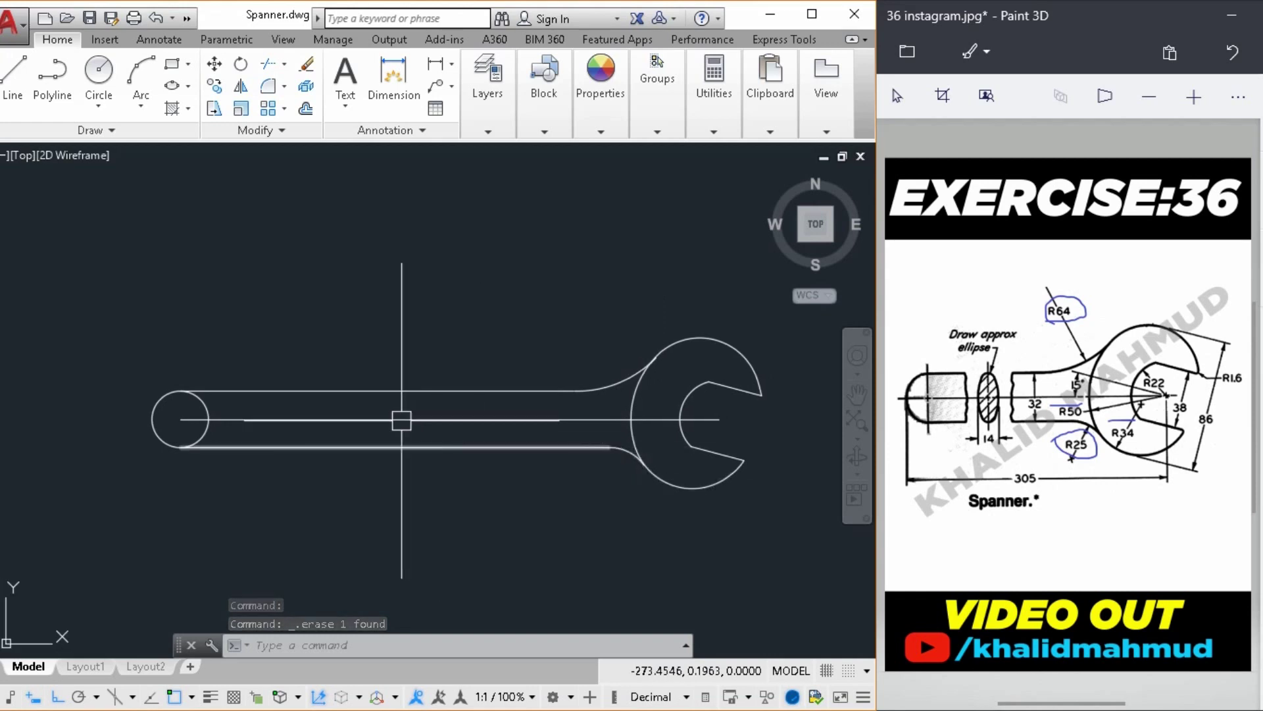
Trim the small circle at the handle's left end into a rounded end cap
drag(401, 420, 391, 415)
text(ts o)
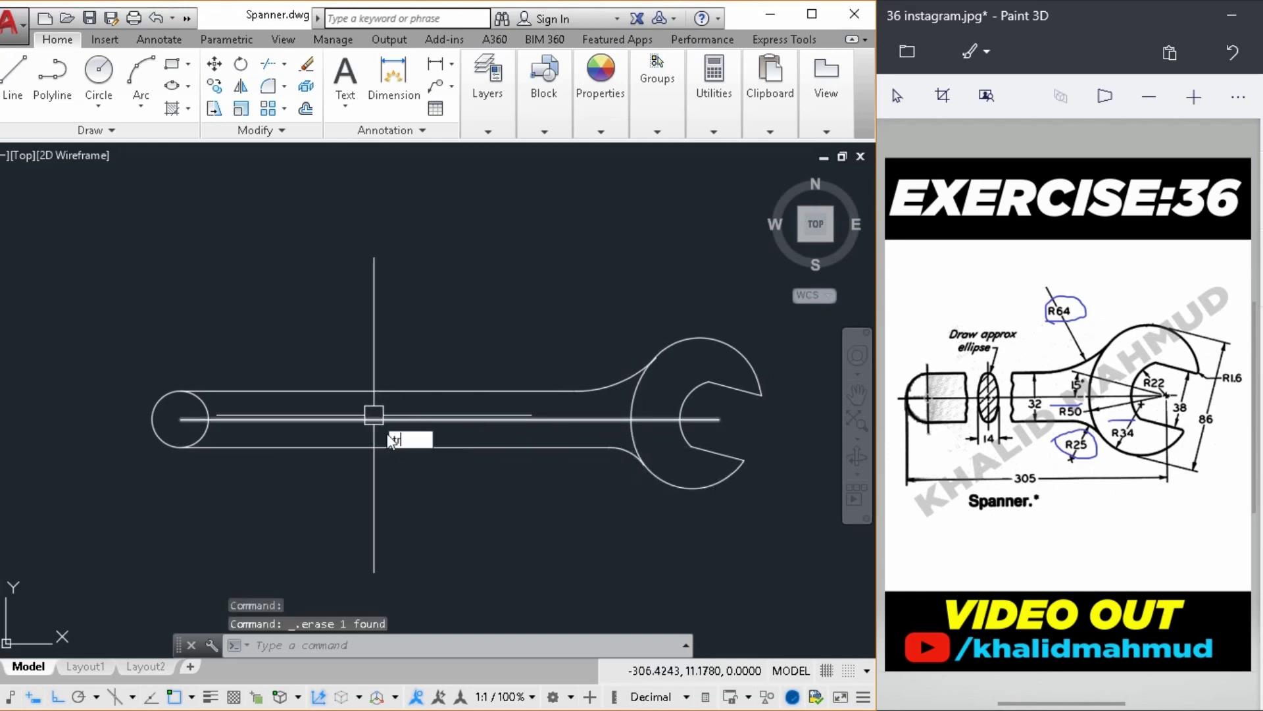
text(r)
key(Return)
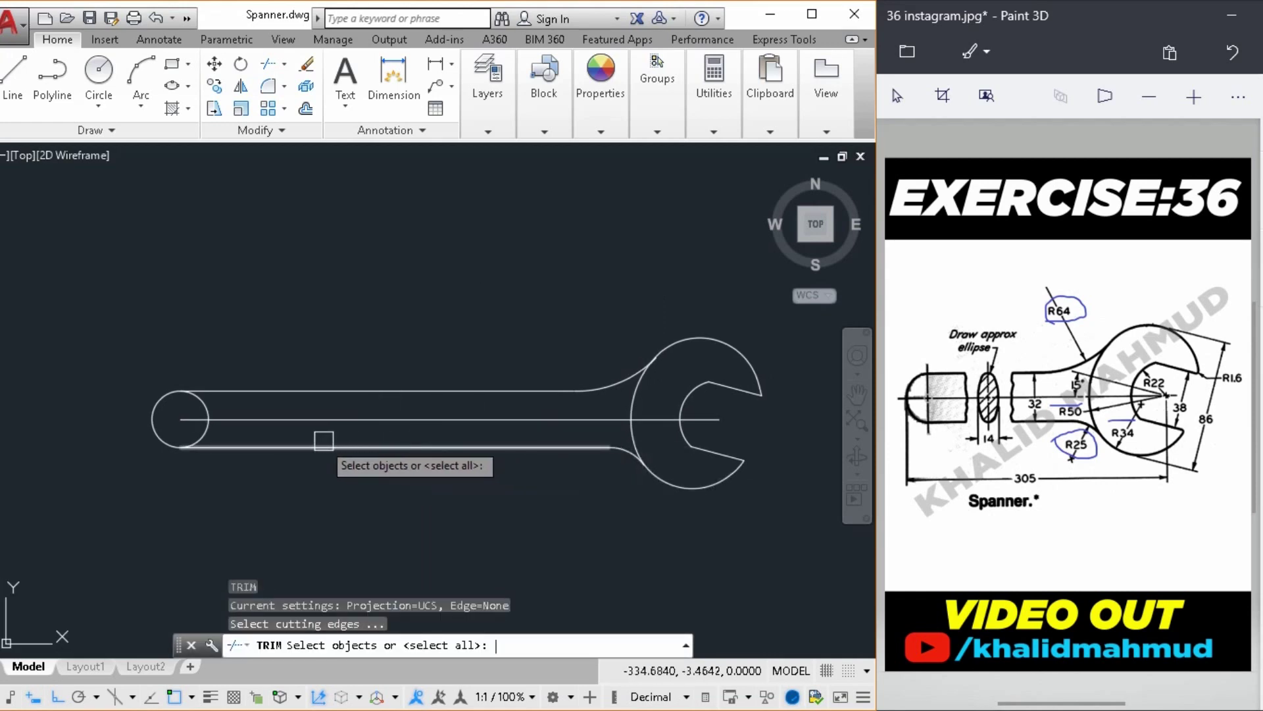
key(Return)
scroll(220, 429, up, 2)
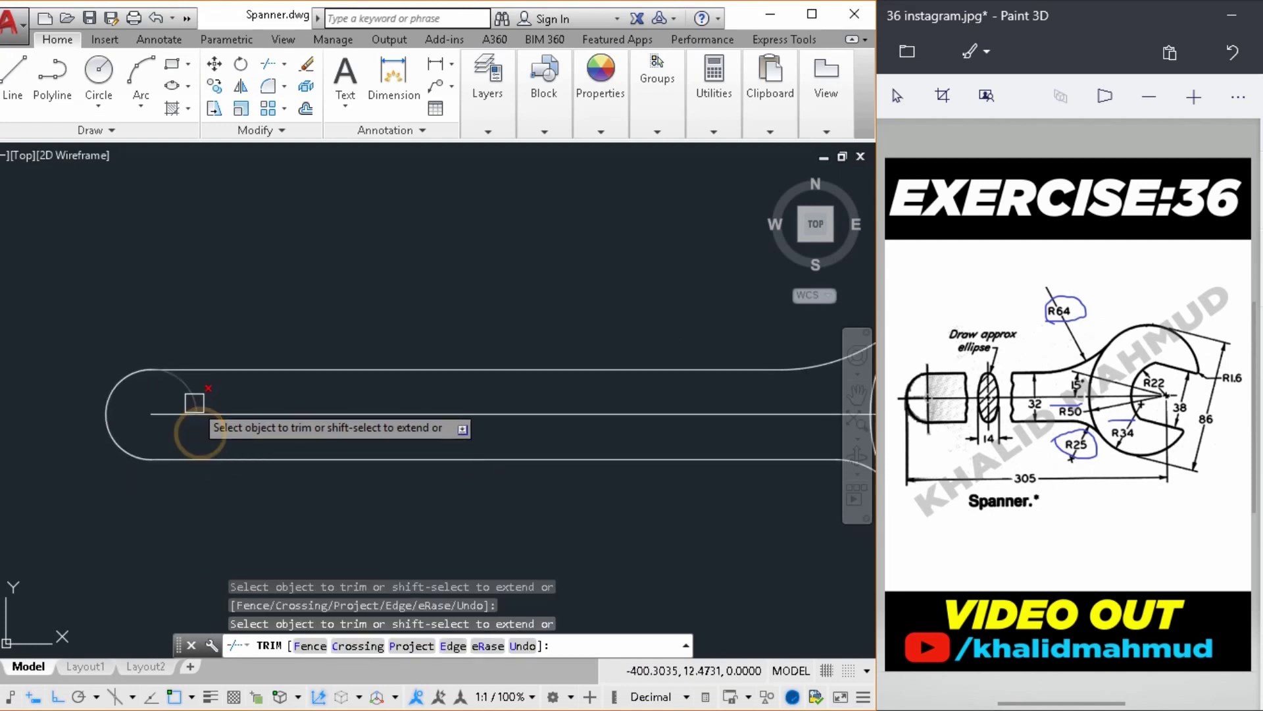
scroll(239, 403, down, 3)
key(Escape)
Zoom a window around the whole spanner and save the drawing
middle_drag(443, 460, 458, 472)
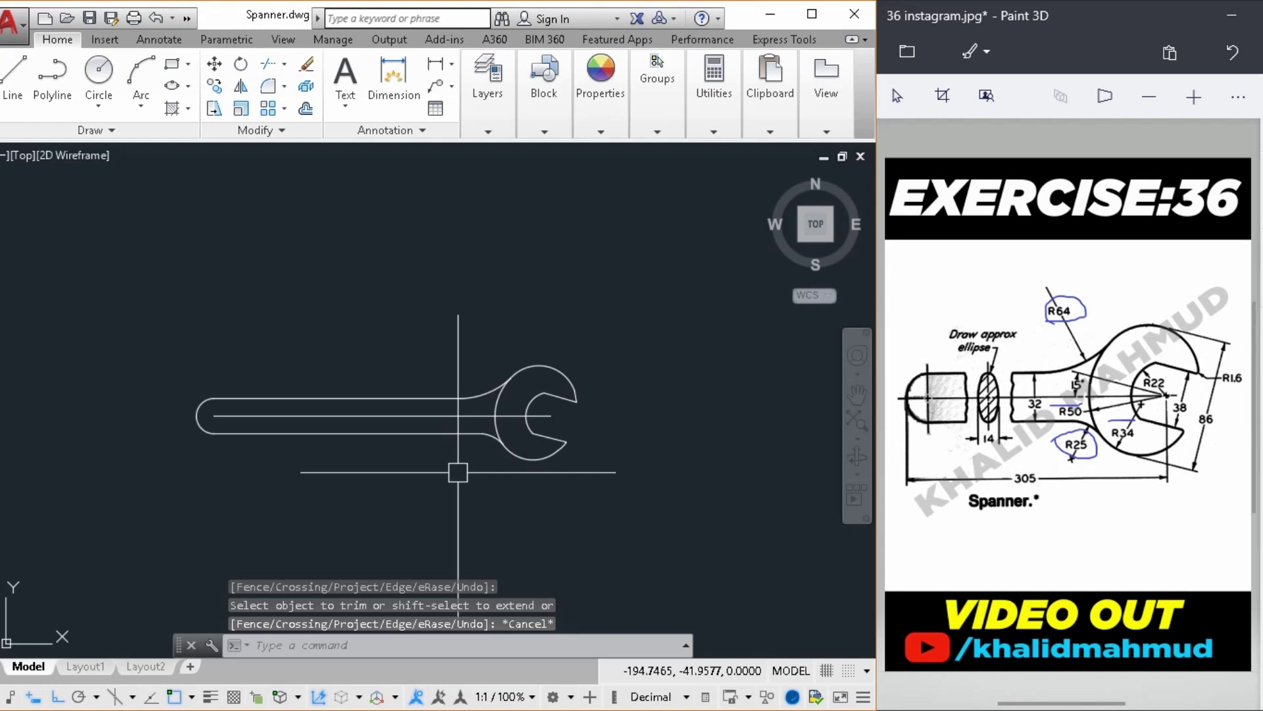
text(Z)
key(Return)
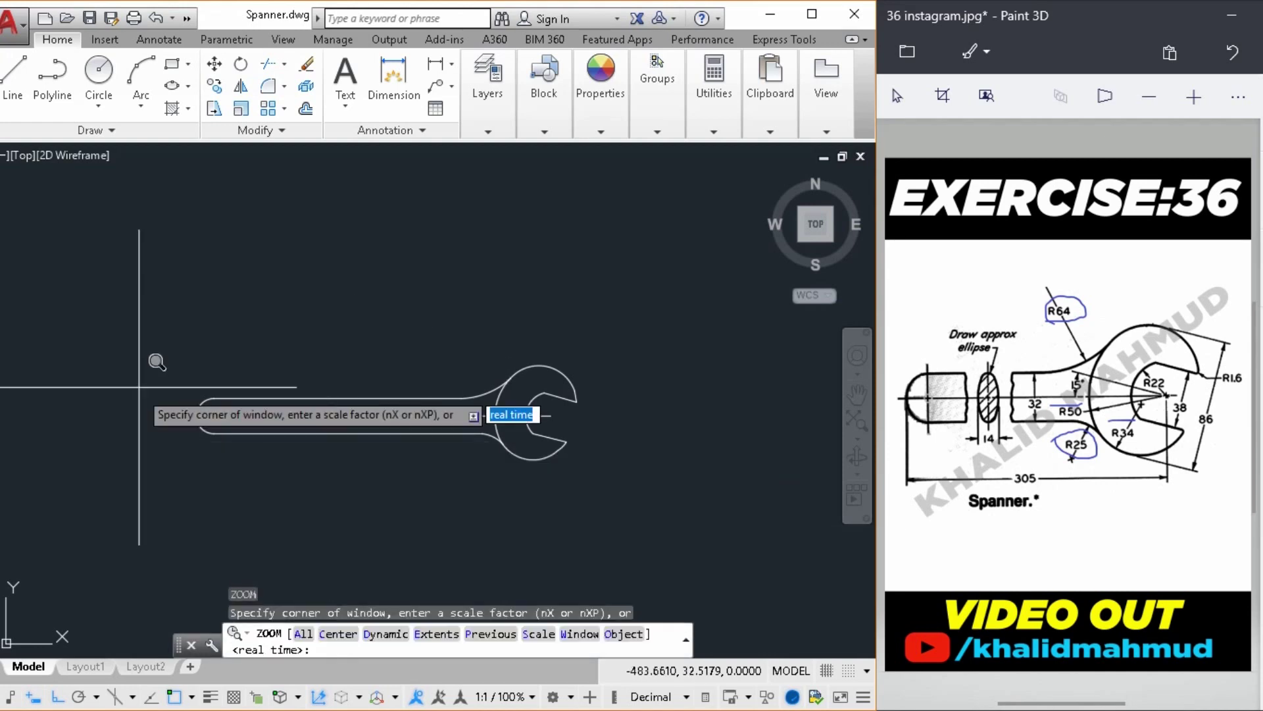
click(147, 363)
click(600, 487)
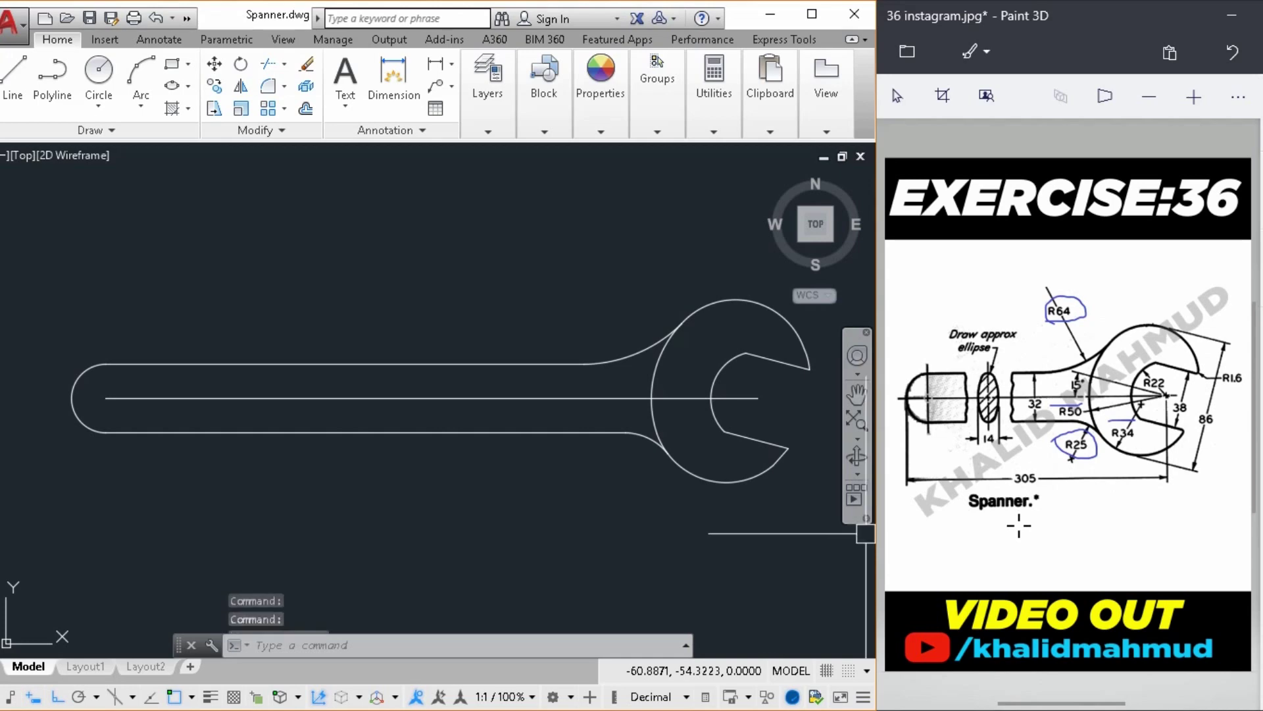
key(ctrl+s)
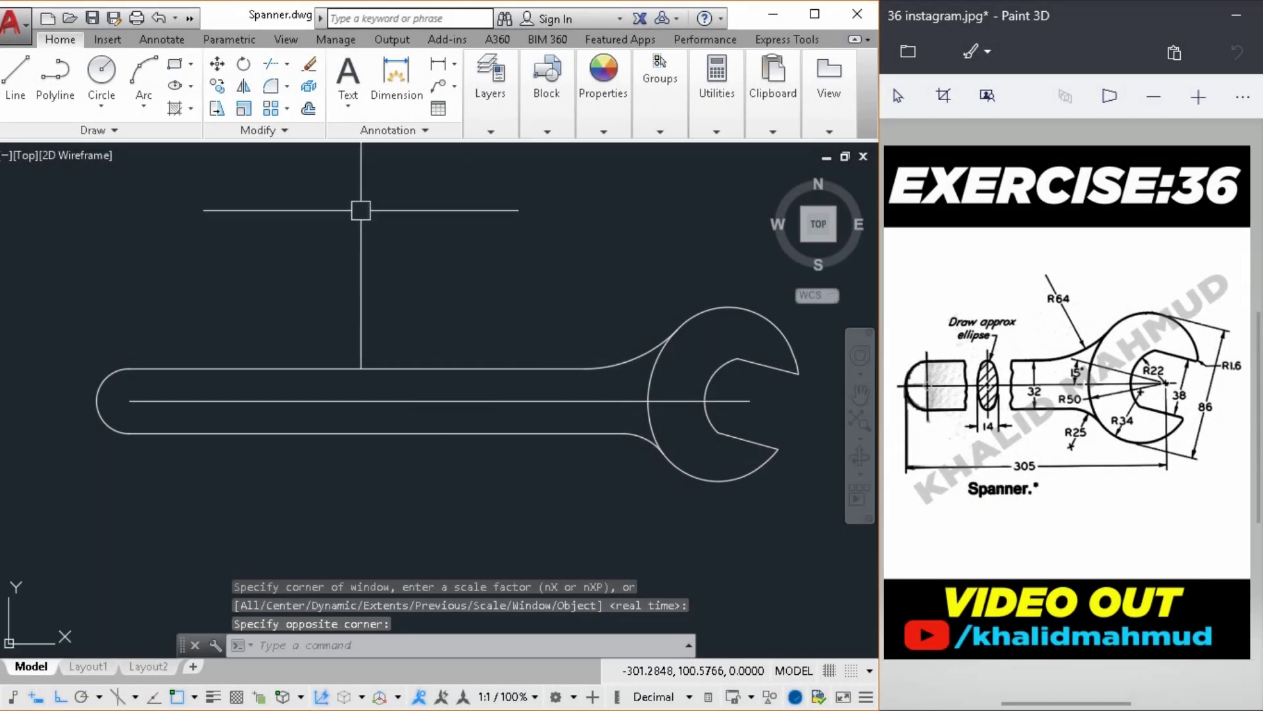
Draw an axis-end ellipse from the handle's top edge to its bottom edge with 7 distance to the other axis
click(191, 86)
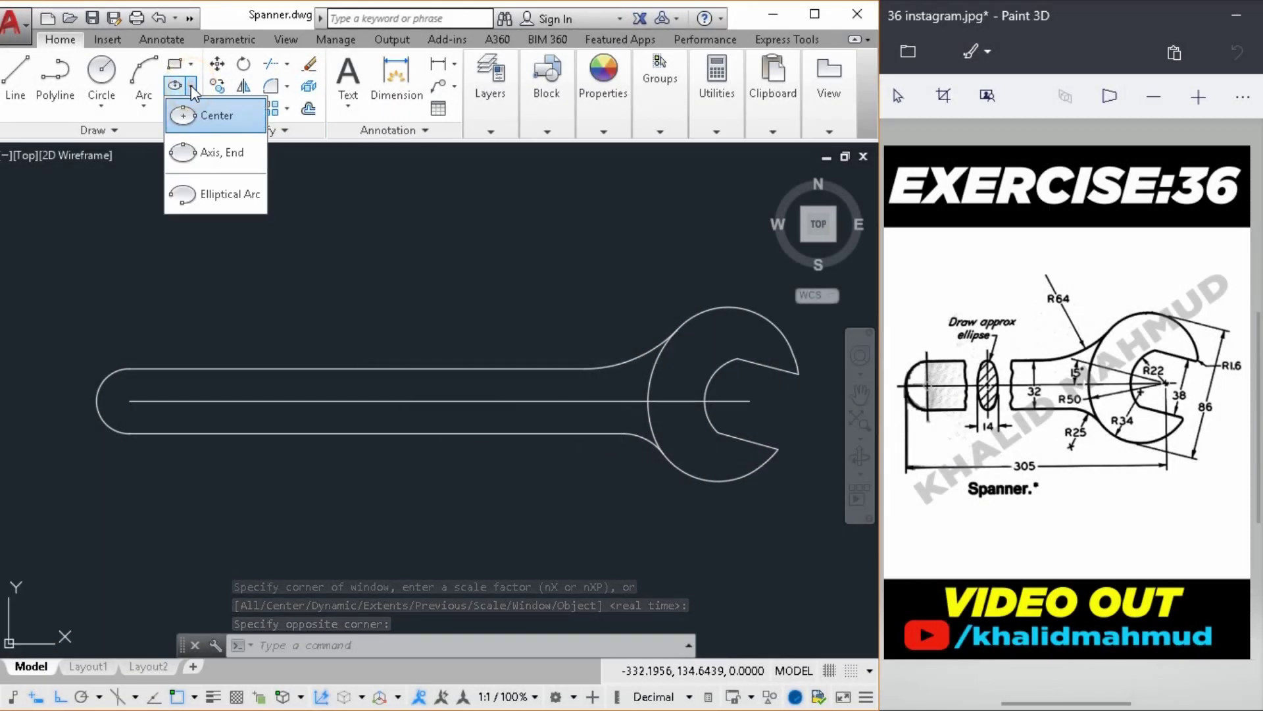
click(206, 157)
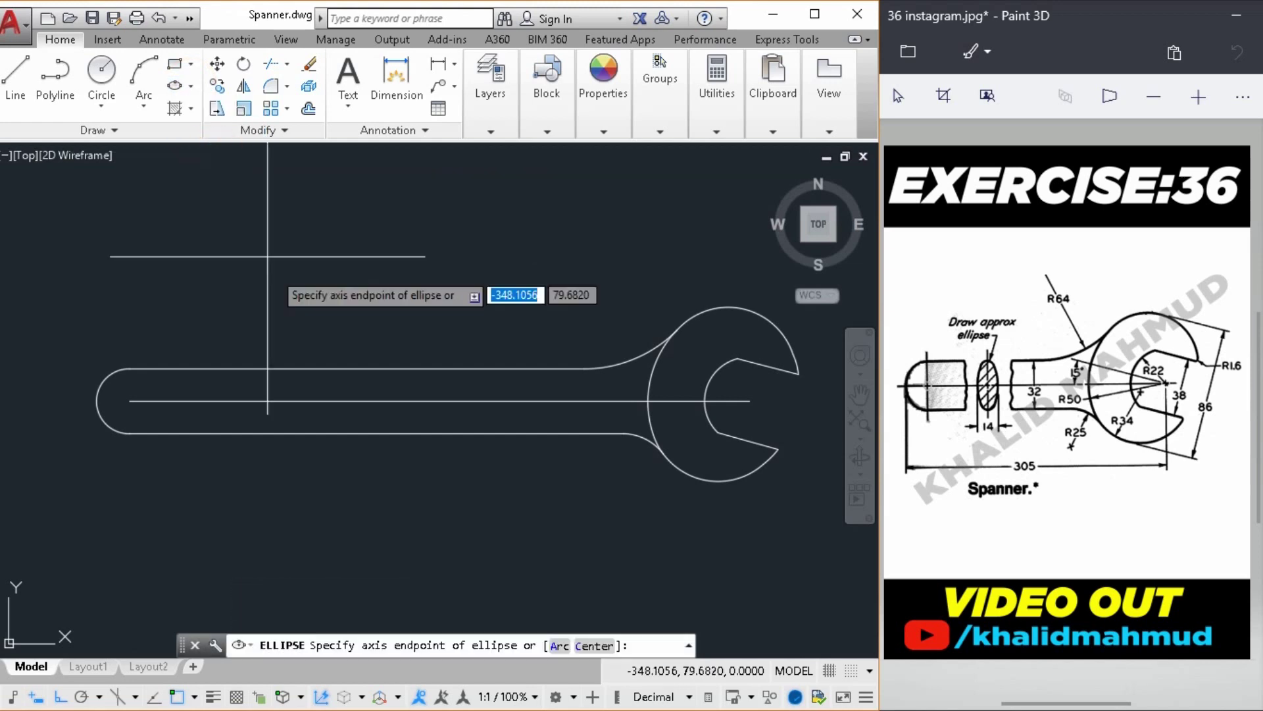
click(356, 369)
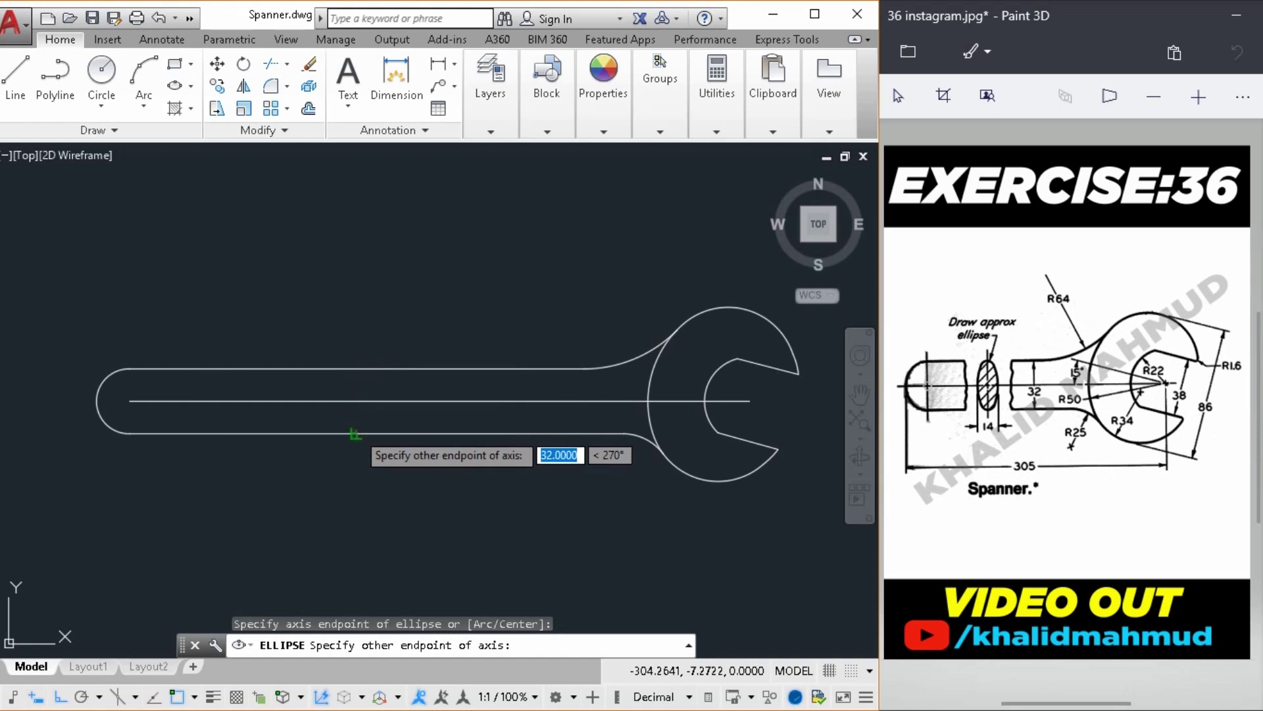
click(355, 433)
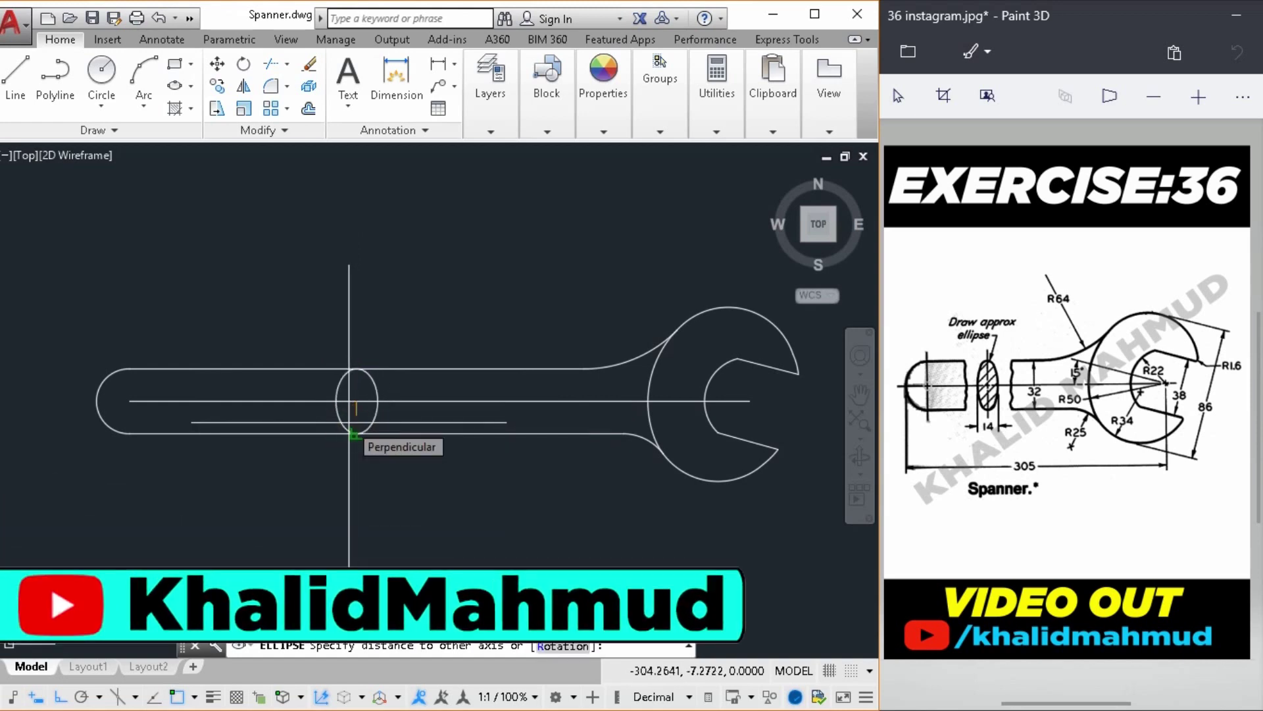
text(7)
key(Return)
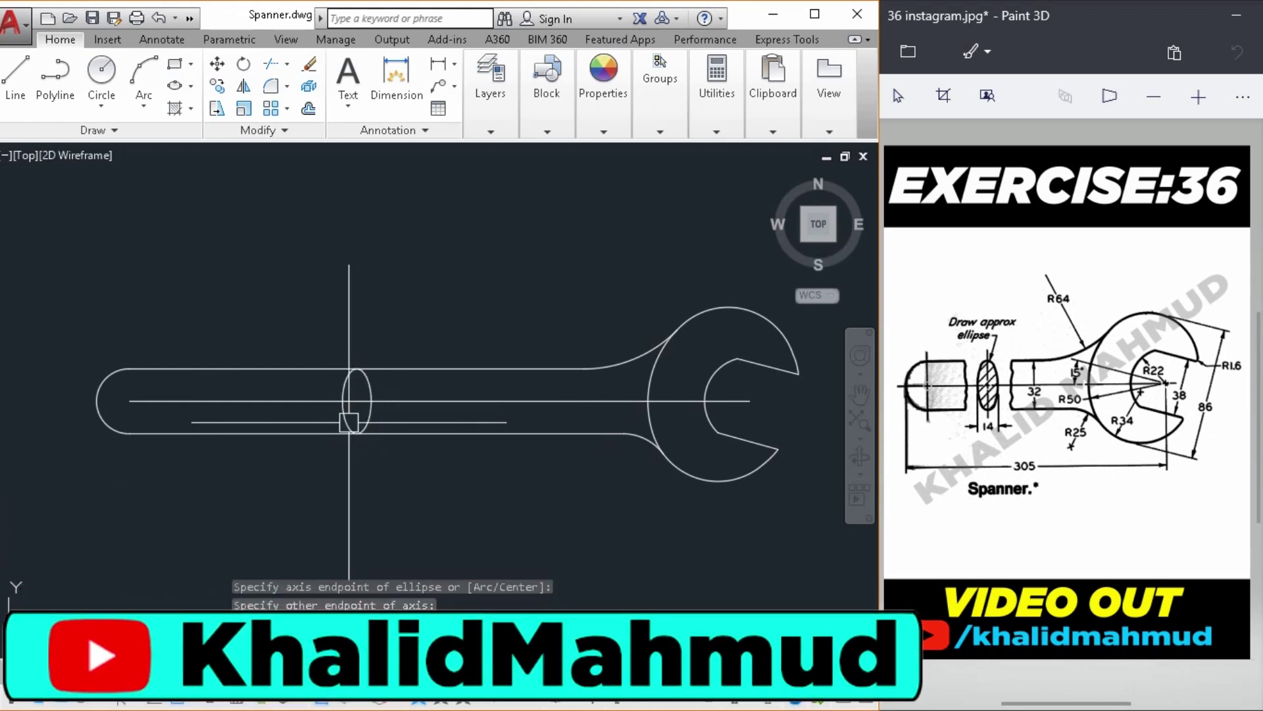
middle_drag(305, 395, 297, 391)
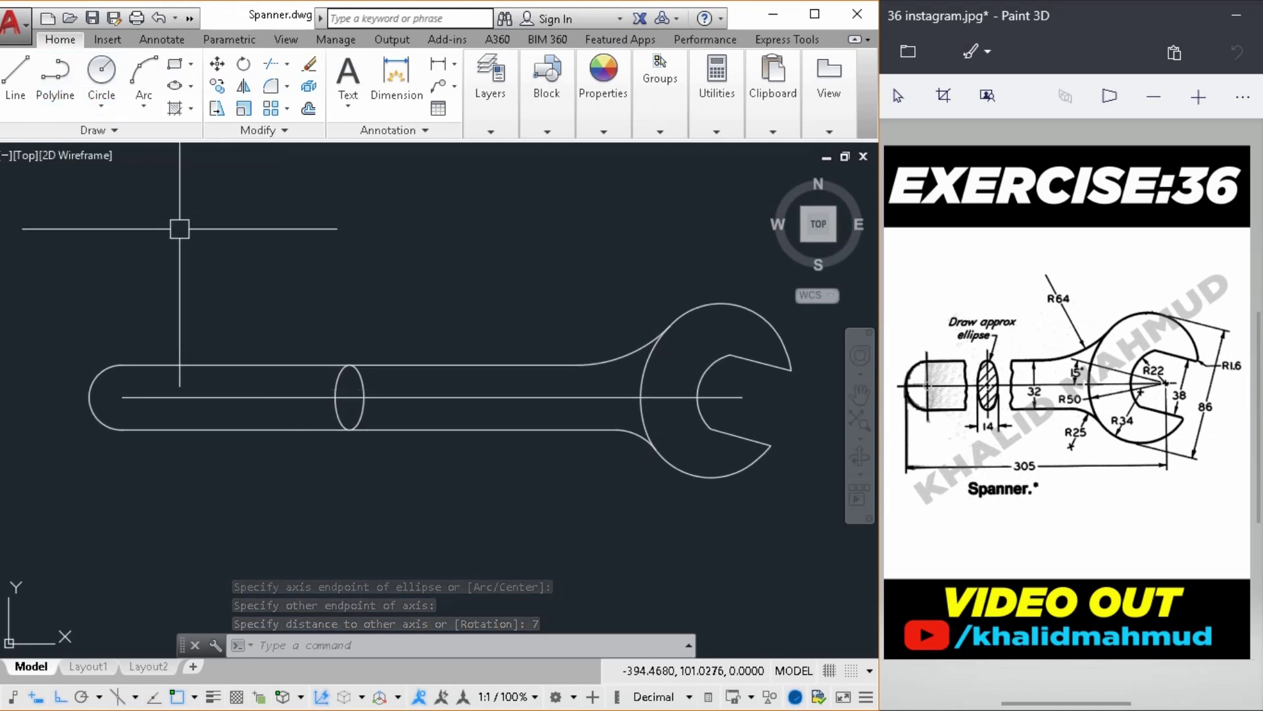
text(sk)
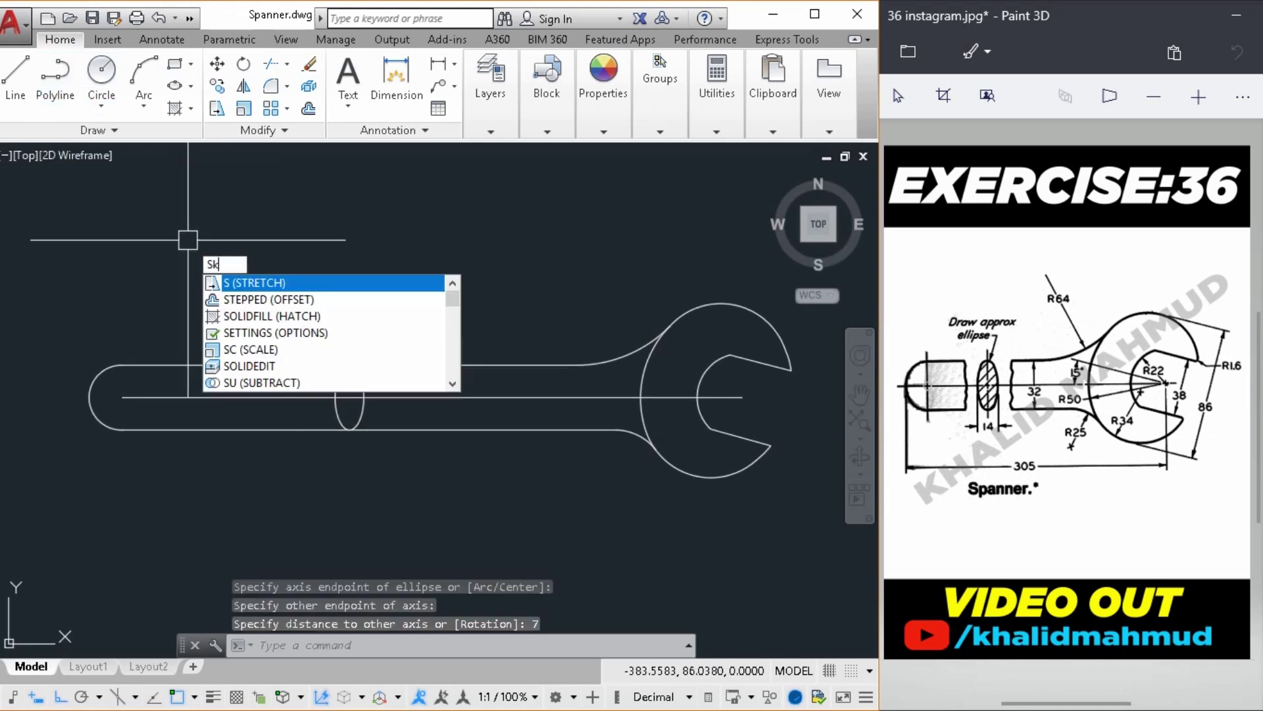
Sketch a freehand wavy break line across the handle left of the ellipse
key(Return)
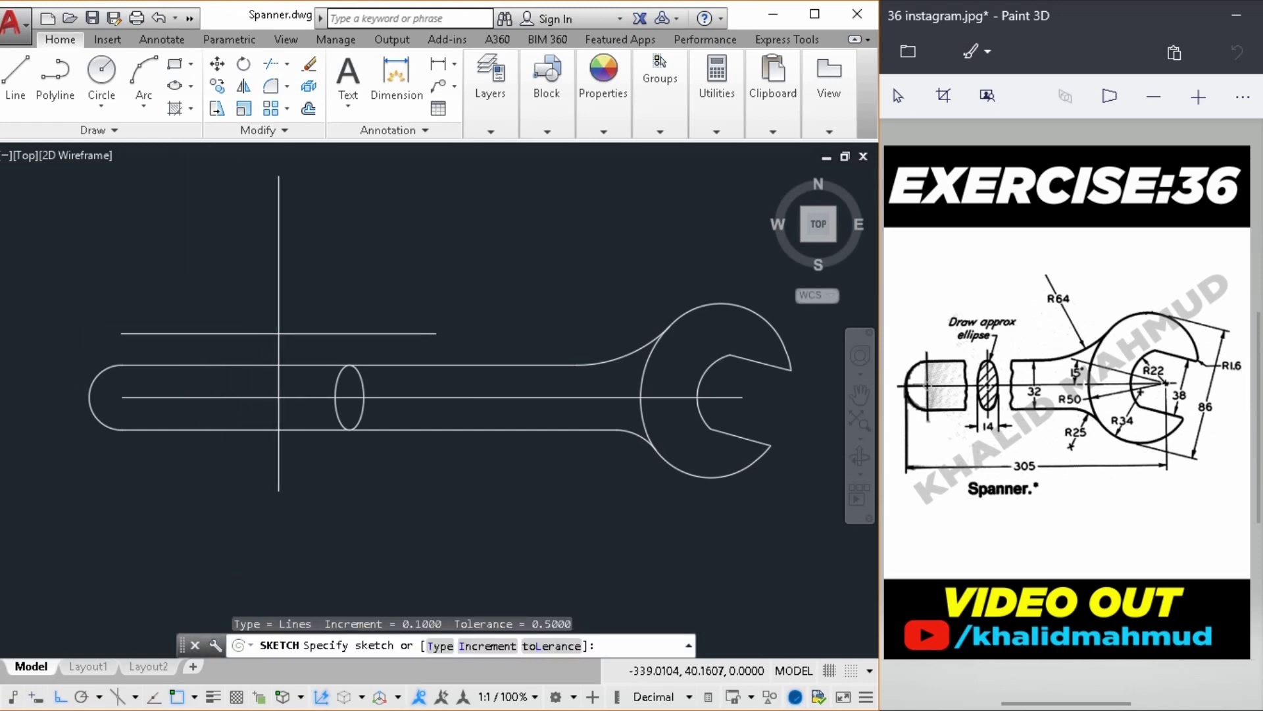
click(283, 347)
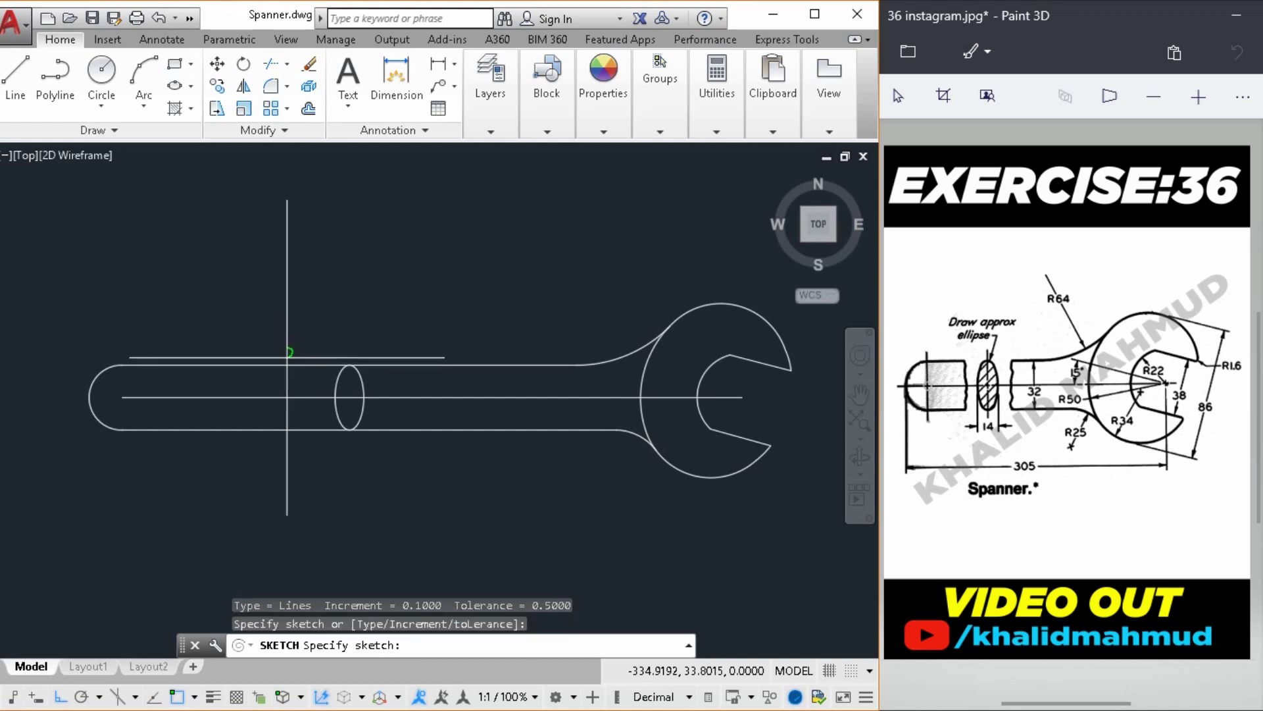
drag(291, 372, 283, 443)
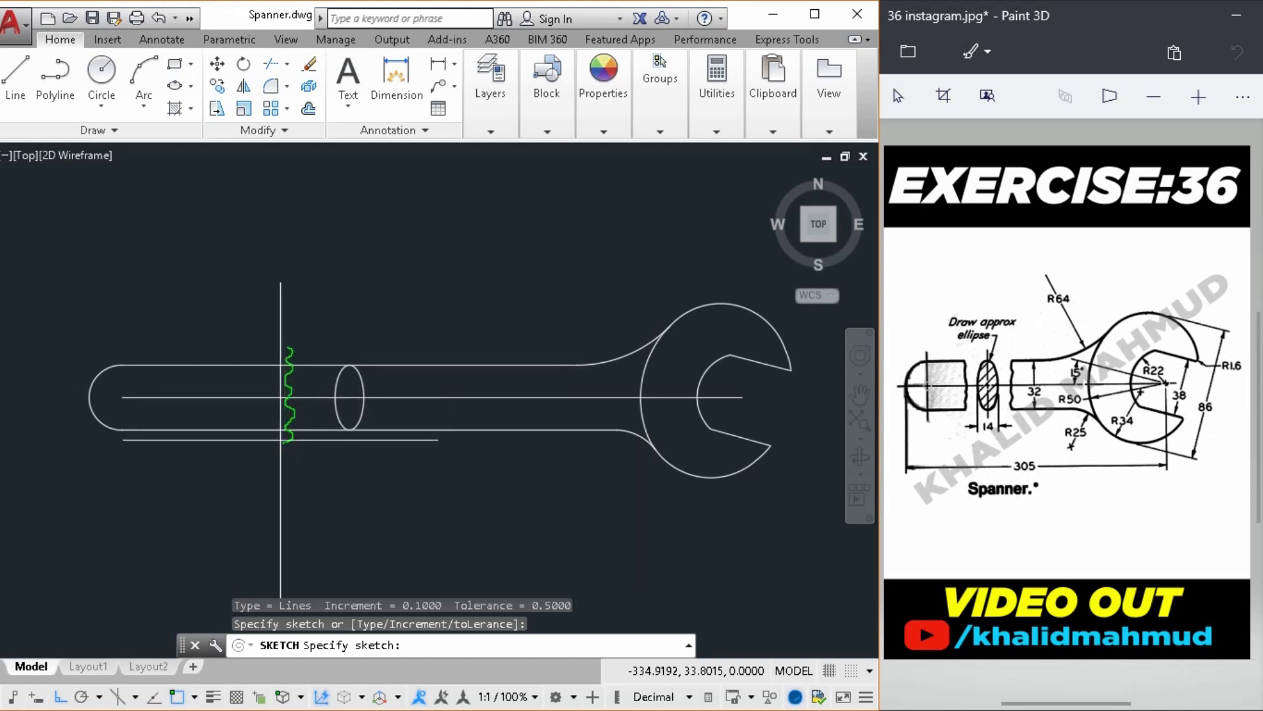
key(Return)
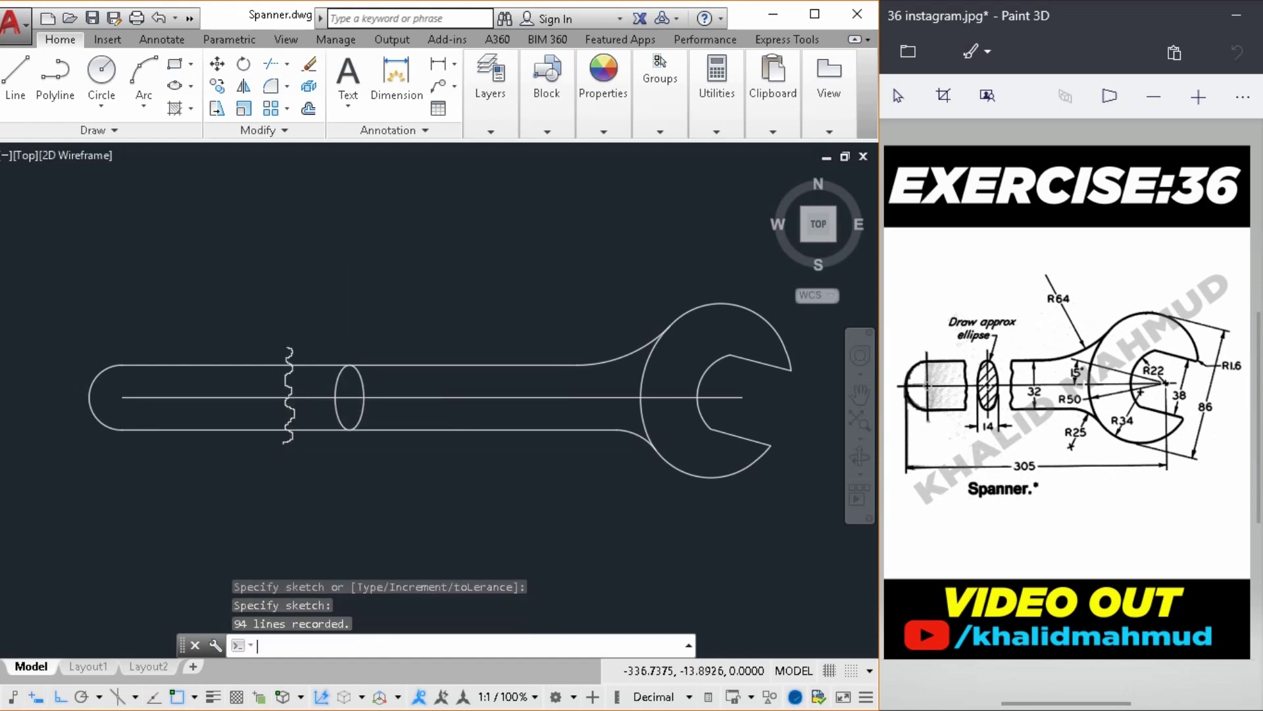
Copy the wavy break line to the right side of the ellipse
click(220, 281)
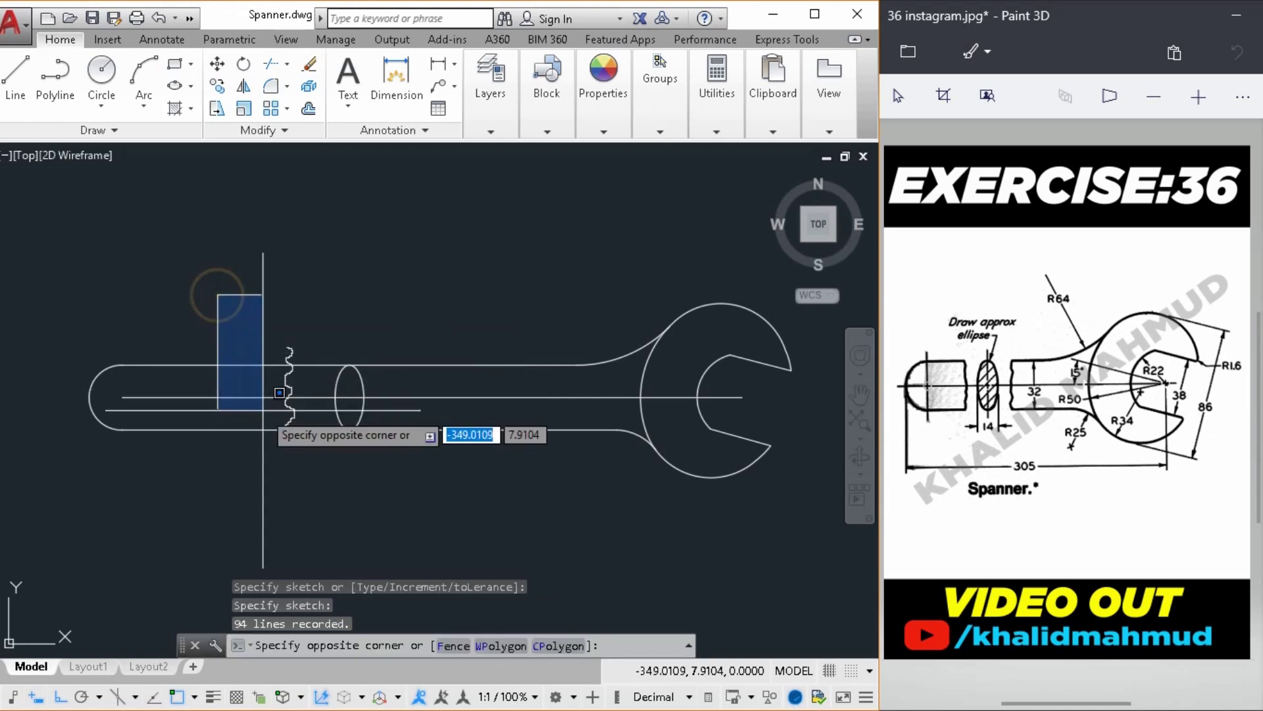
click(304, 462)
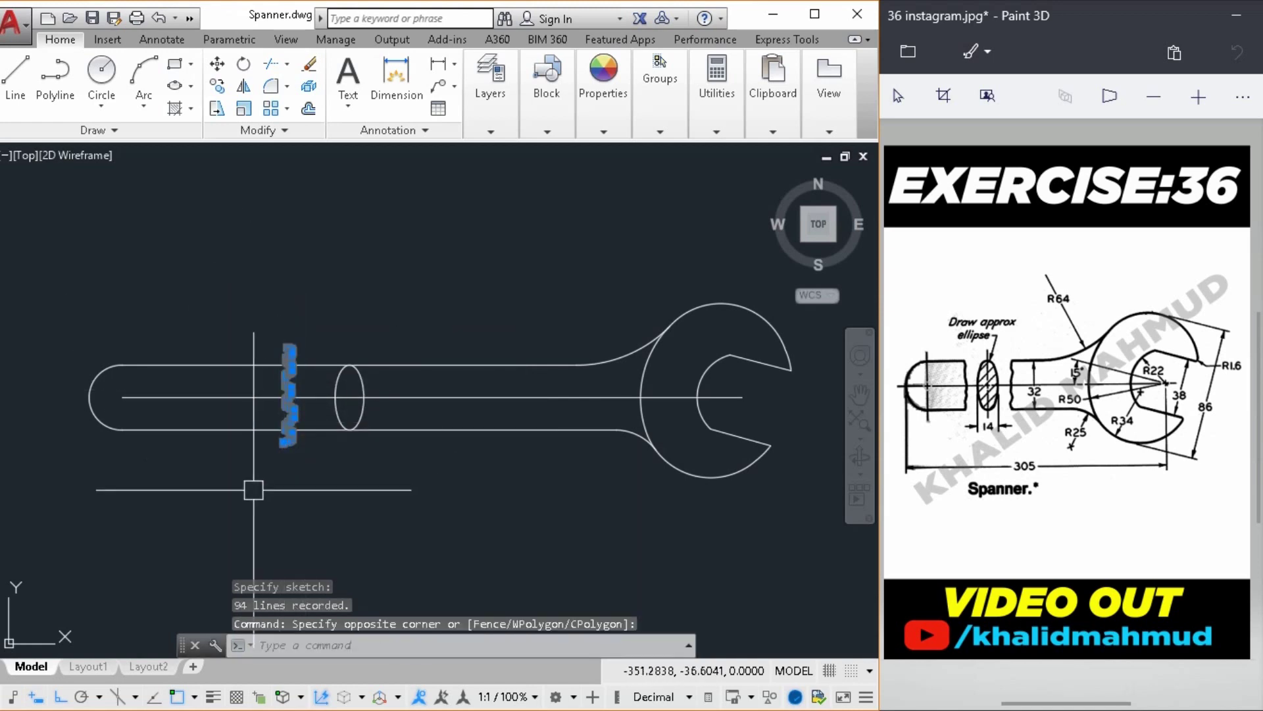
text(c)
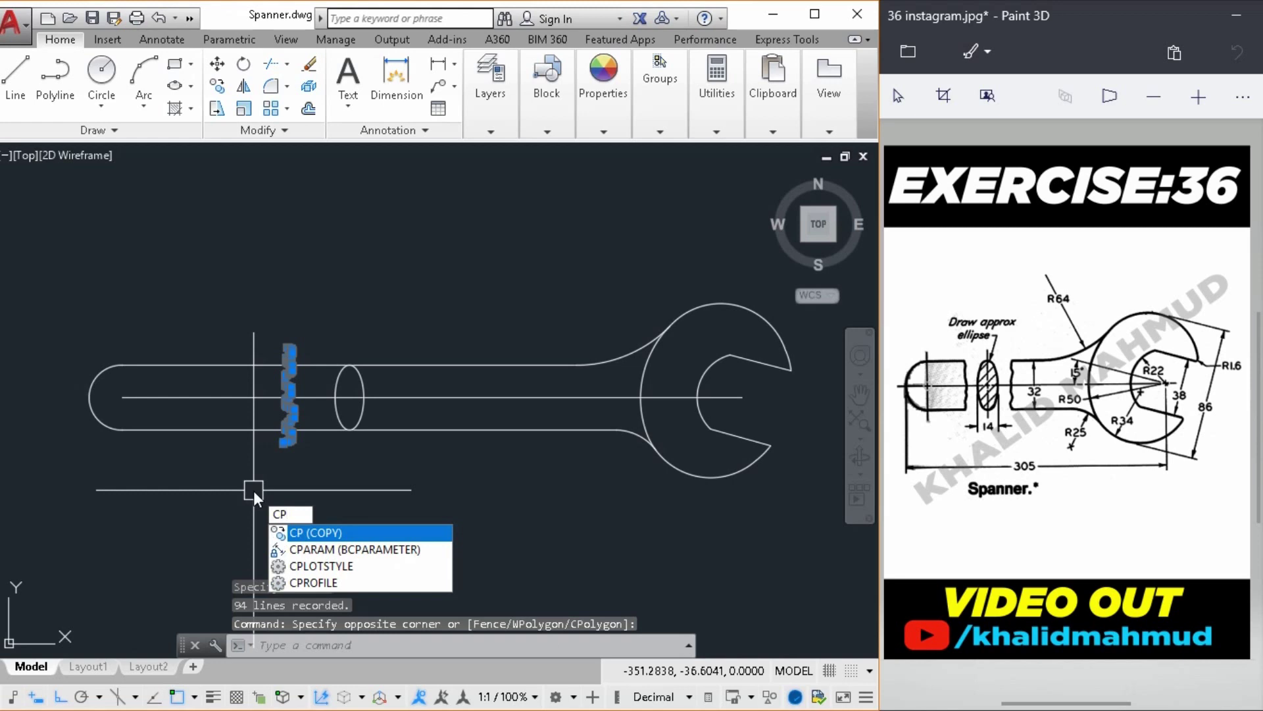
key(Return)
click(254, 490)
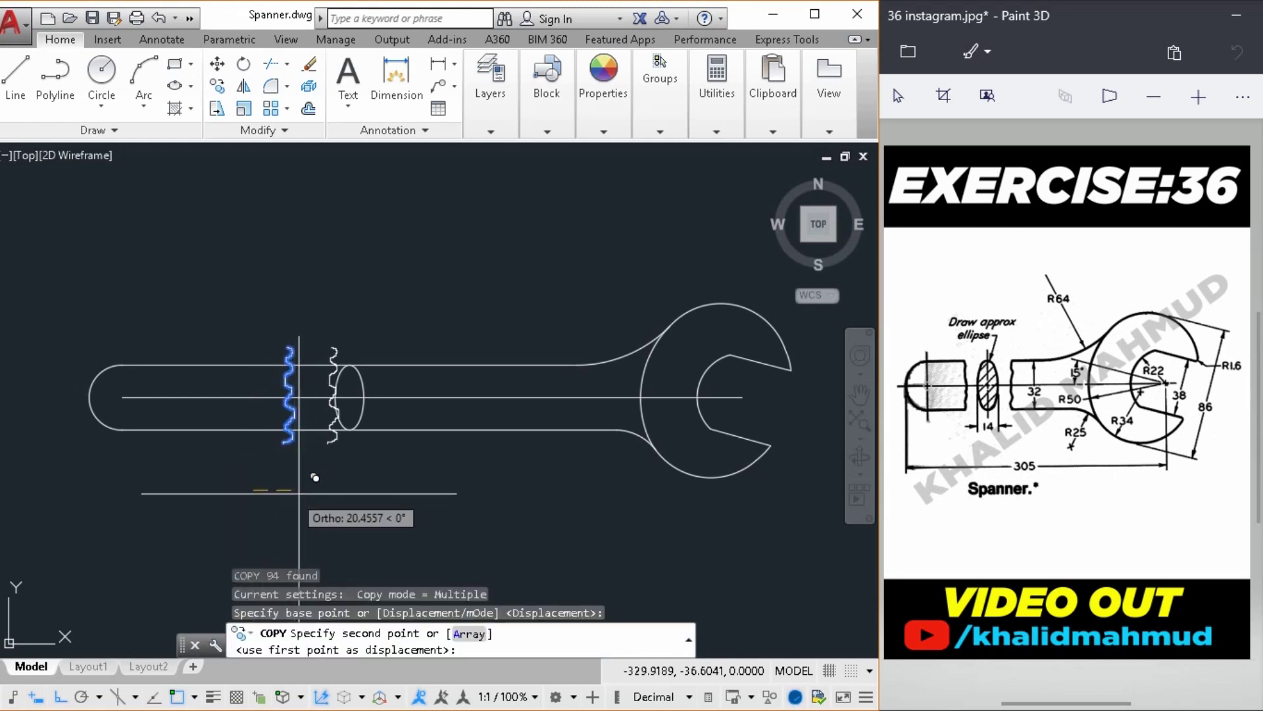
click(396, 477)
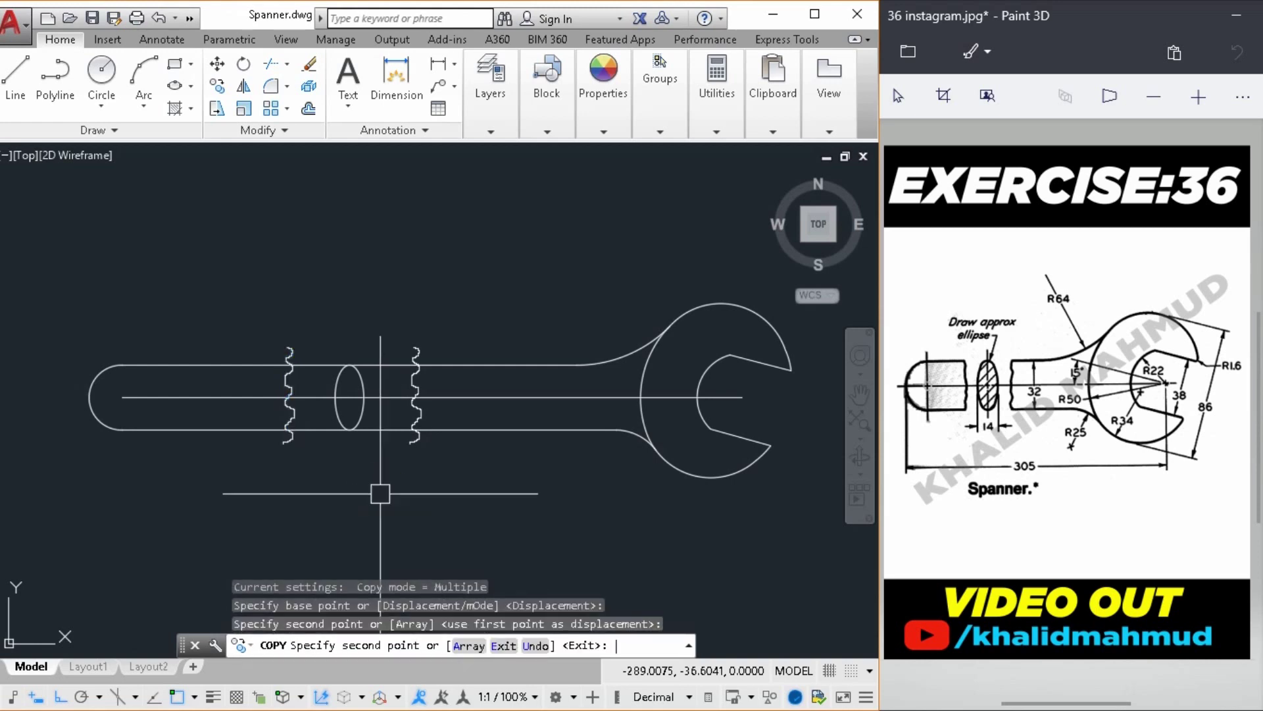
key(Return)
Trim the top and bottom handle edges between each break line and the ellipse
text(tr)
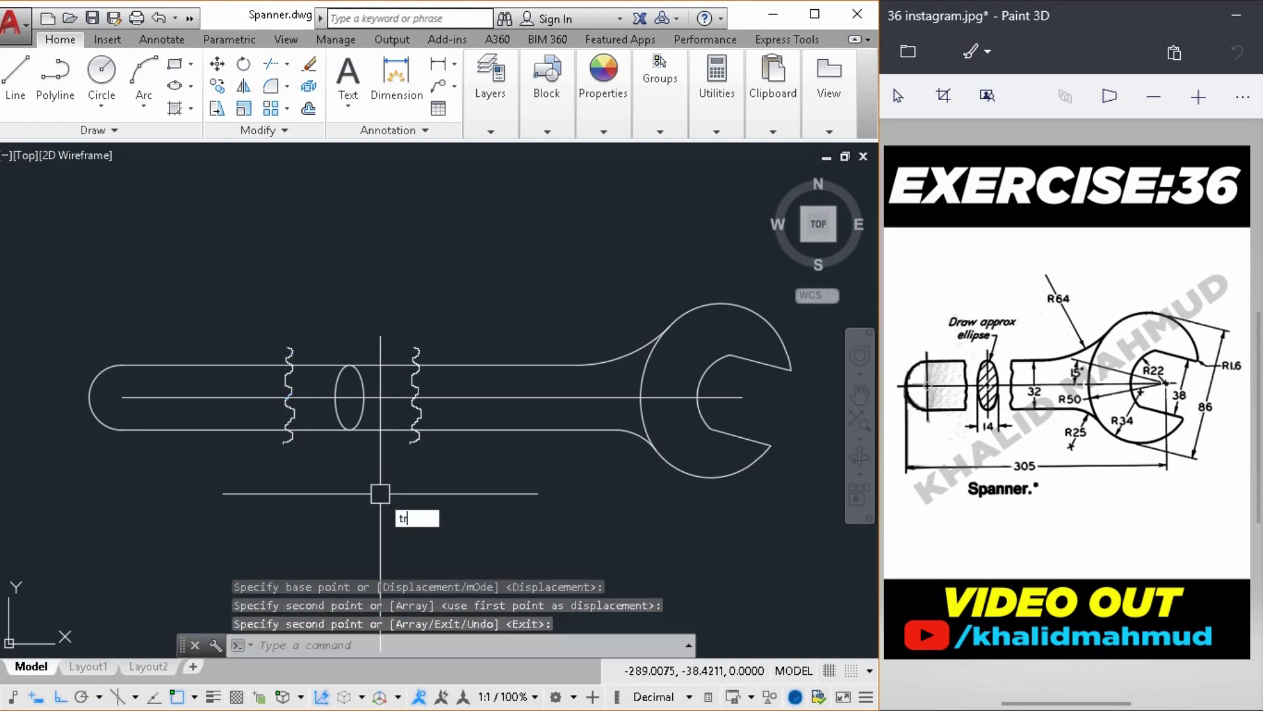
key(Return)
key(Return)
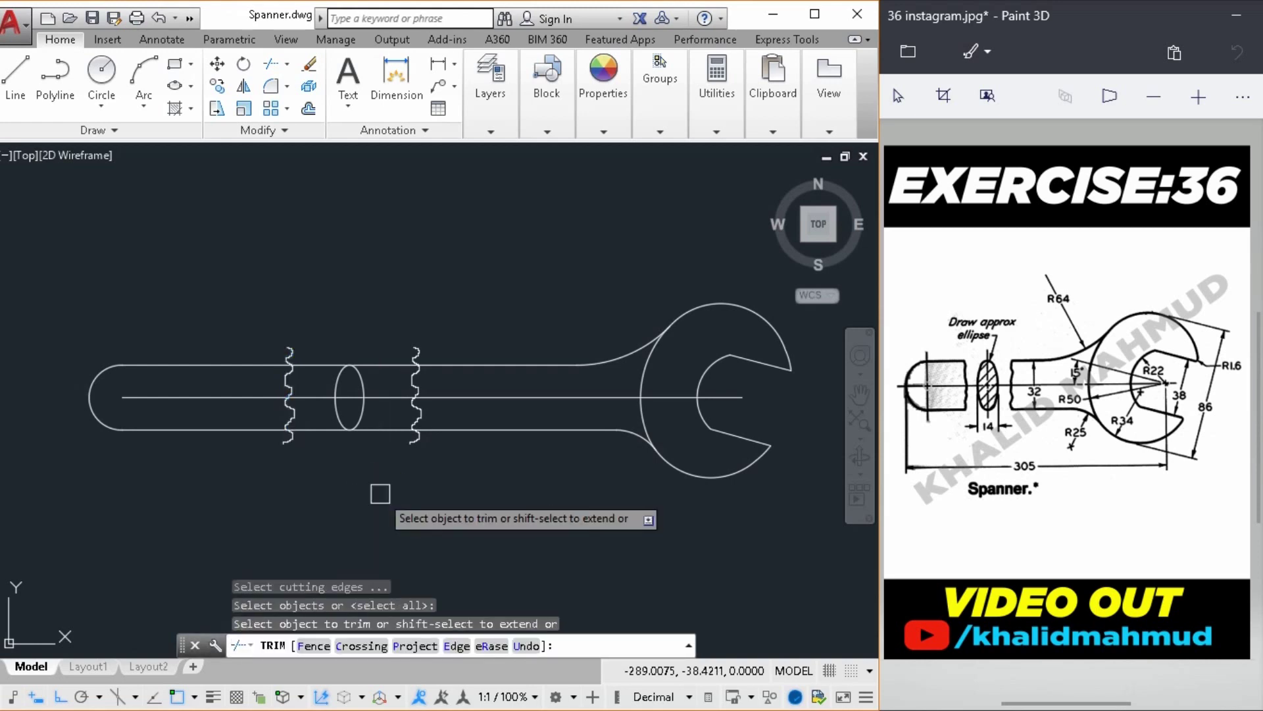
click(388, 429)
click(398, 363)
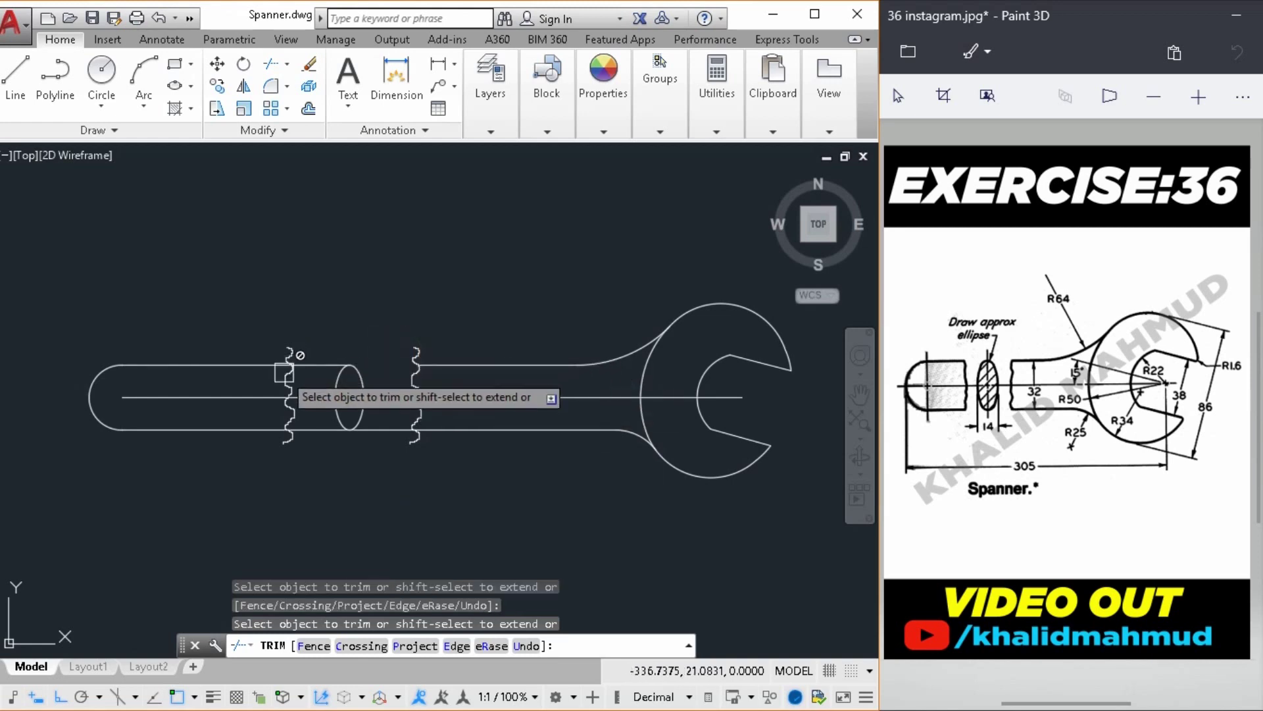
click(307, 364)
click(313, 429)
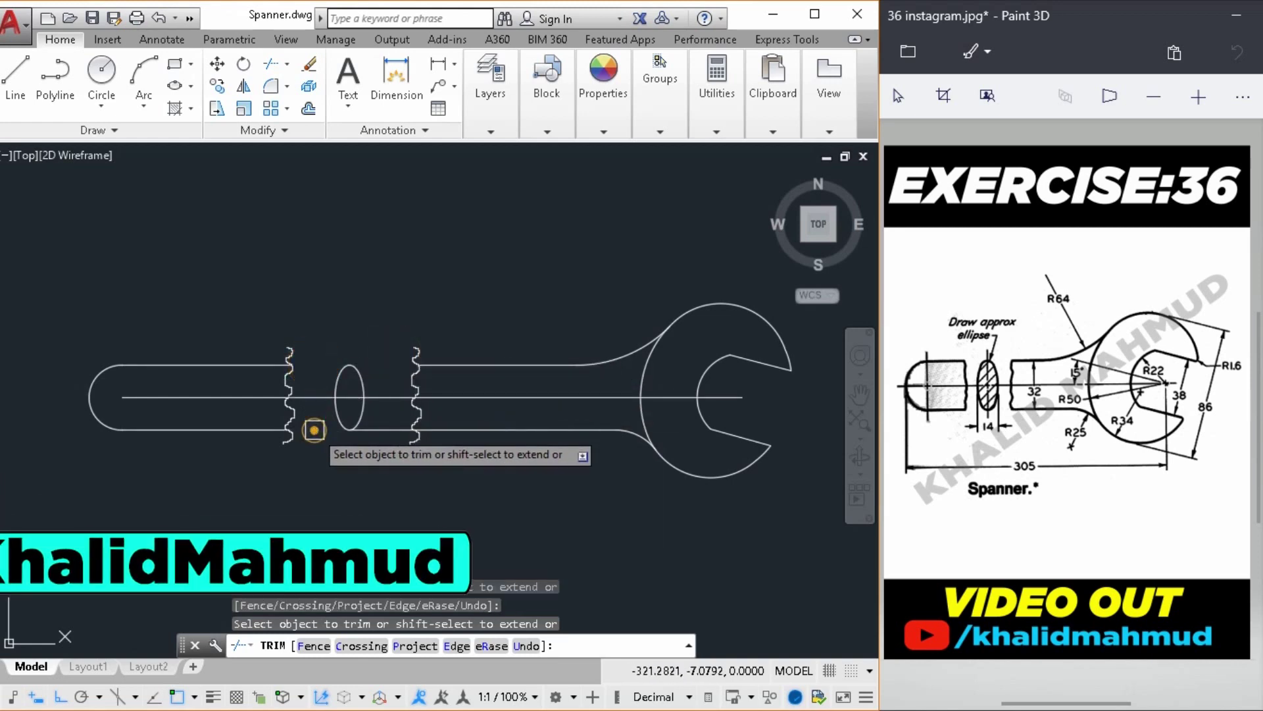
right_click(361, 313)
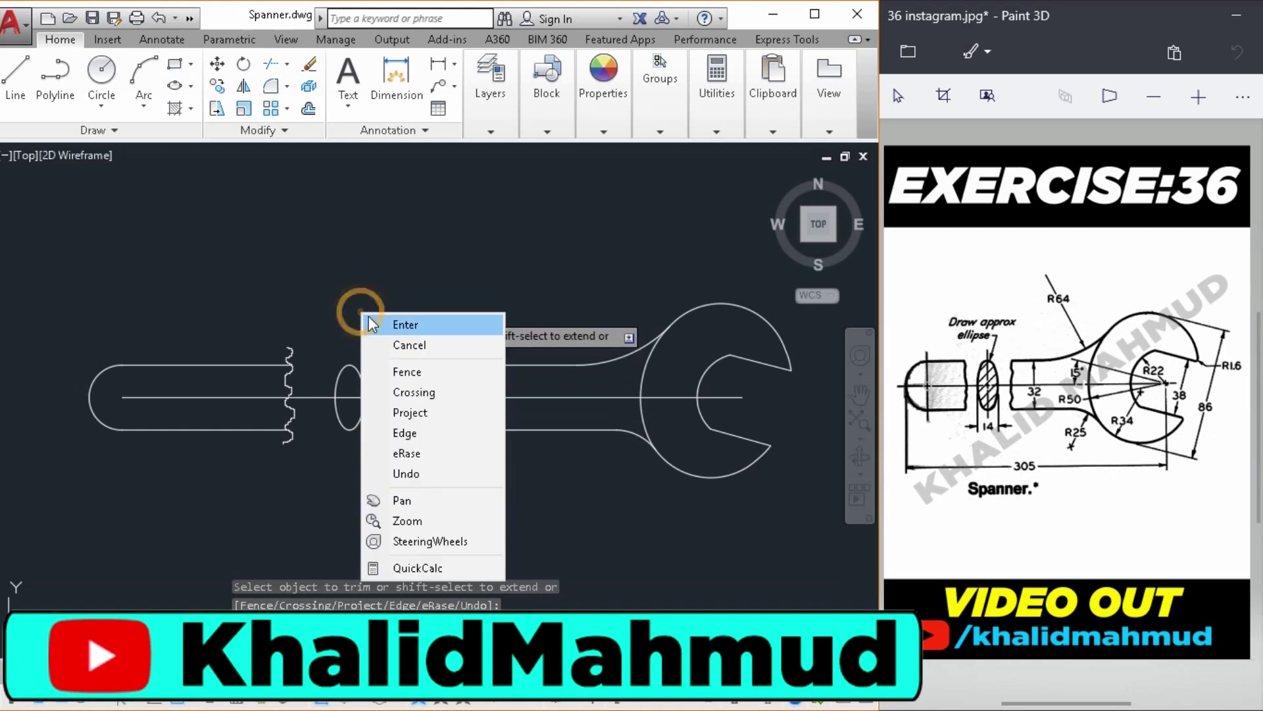
click(372, 323)
Delete the leftover upper zigzag piece of the left break line
scroll(294, 367, up, 8)
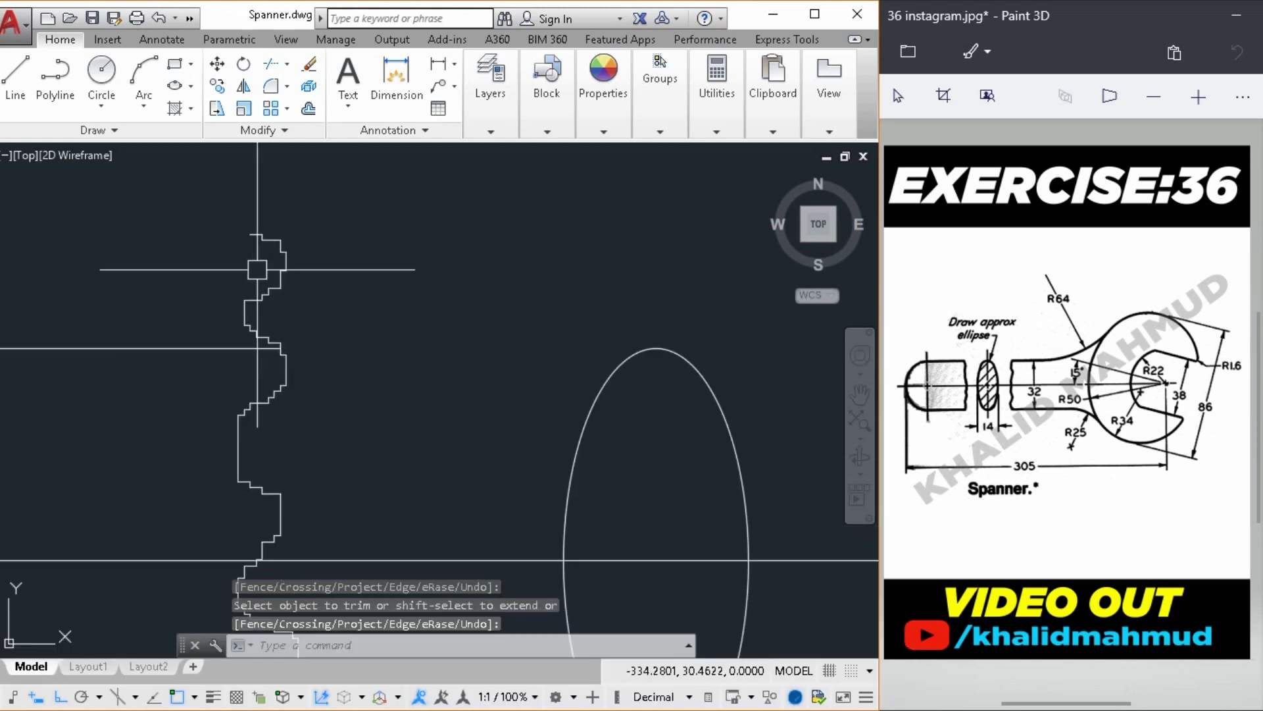
click(169, 192)
click(343, 346)
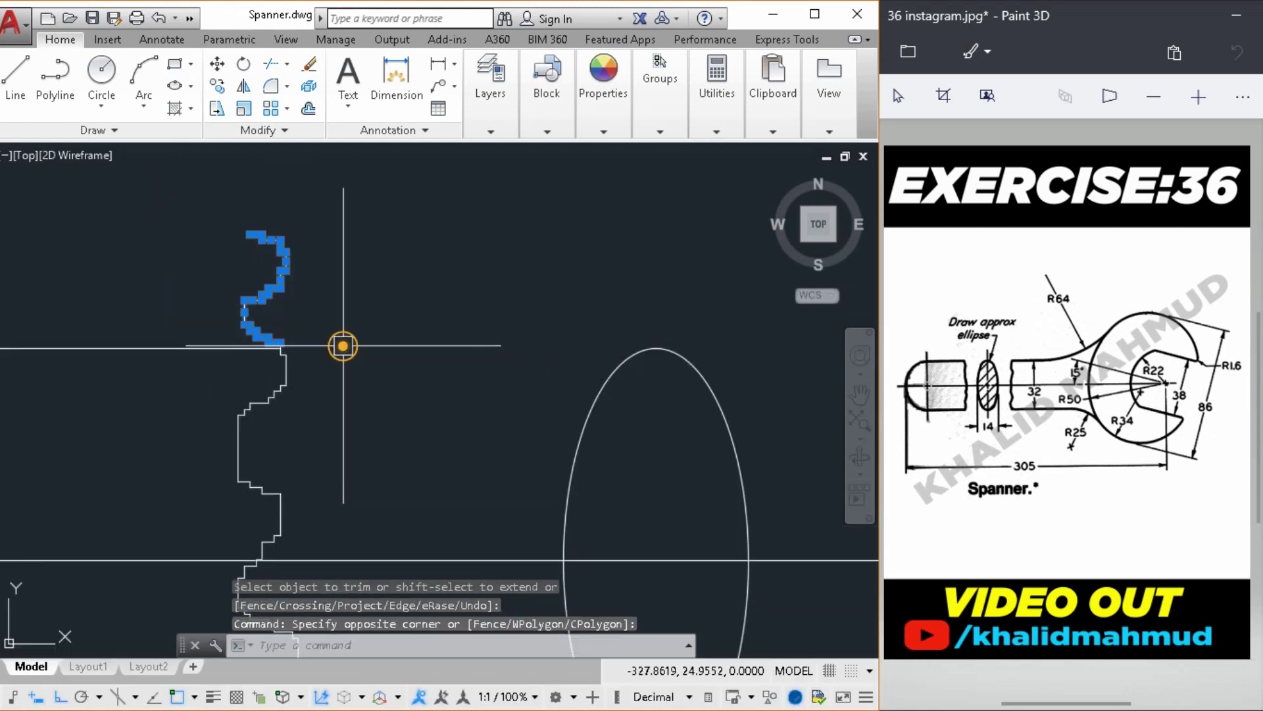
key(Delete)
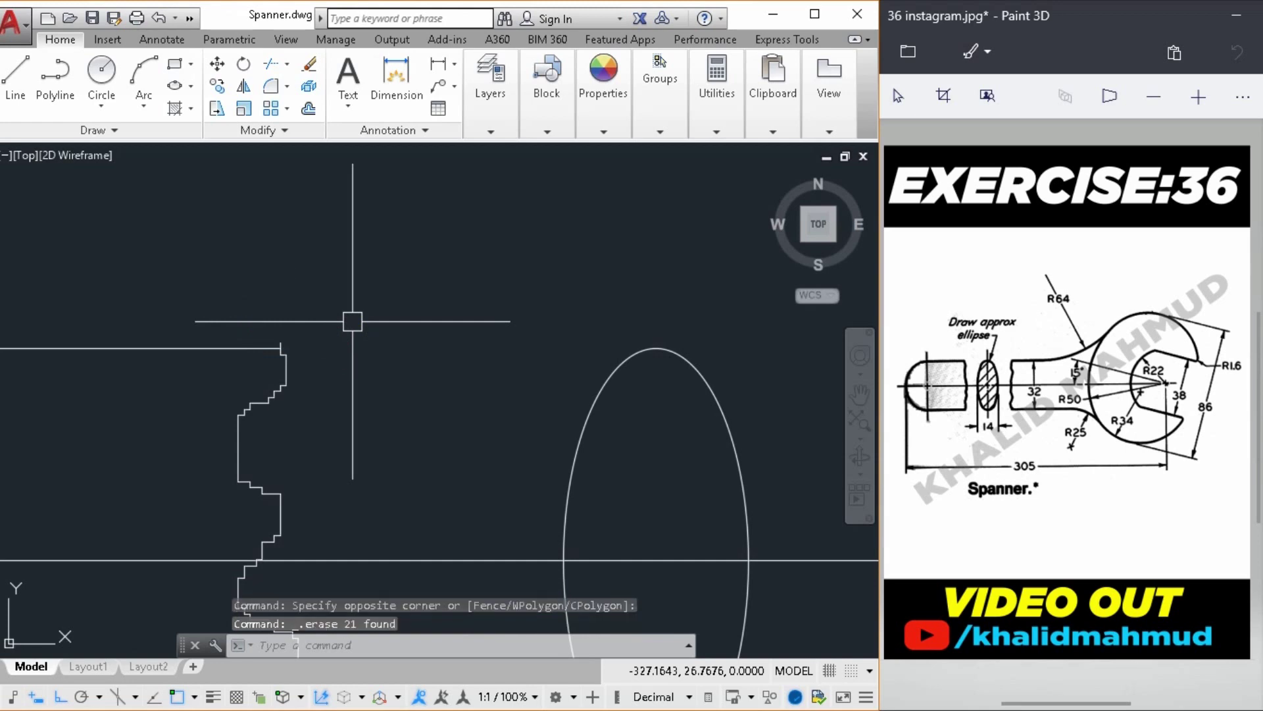
text(TR)
Trim the stray segment and short vertical leftover off the left stepped profile
key(Return)
key(Return)
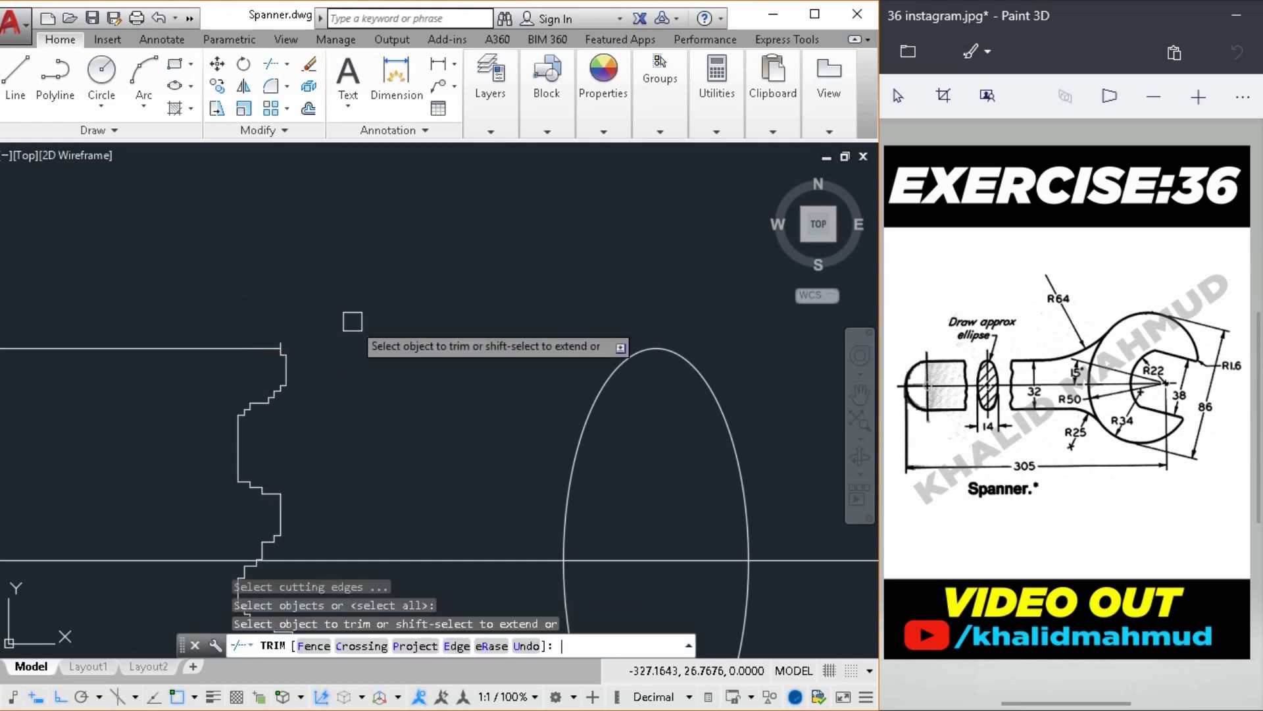
scroll(283, 339, up, 2)
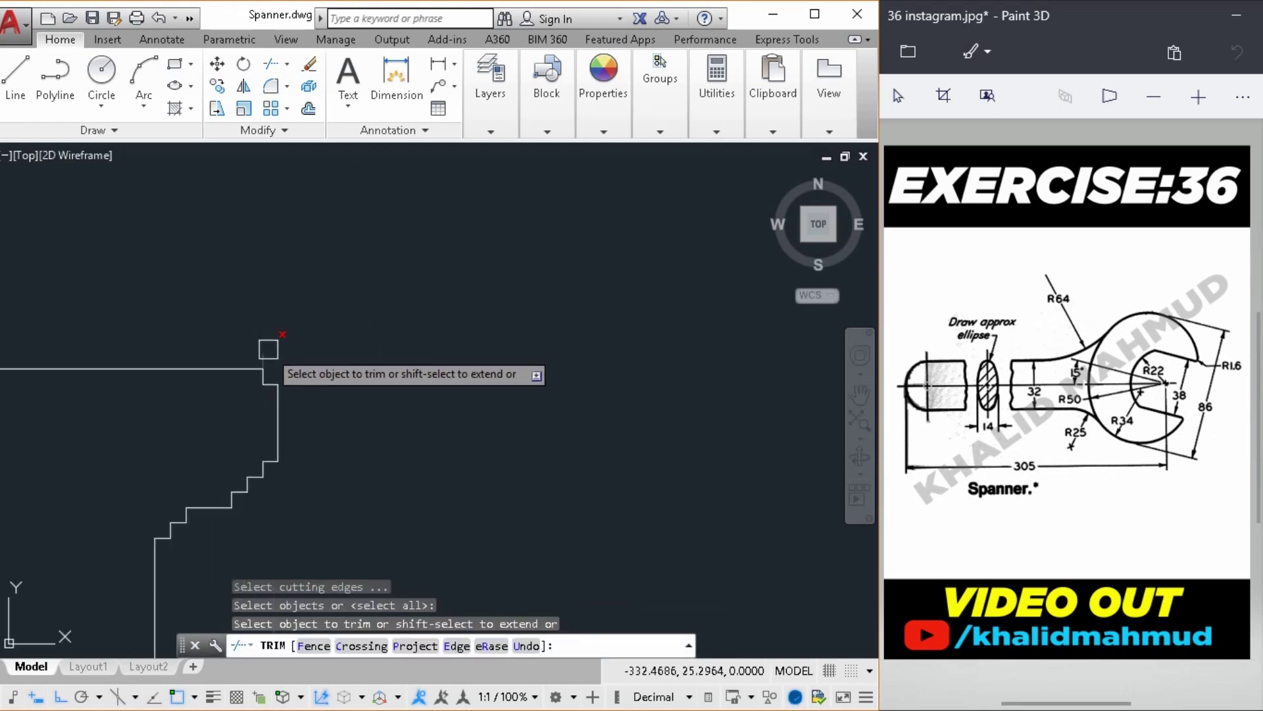
click(267, 349)
scroll(268, 350, down, 4)
scroll(267, 349, up, 1)
scroll(273, 408, down, 1)
scroll(223, 413, up, 3)
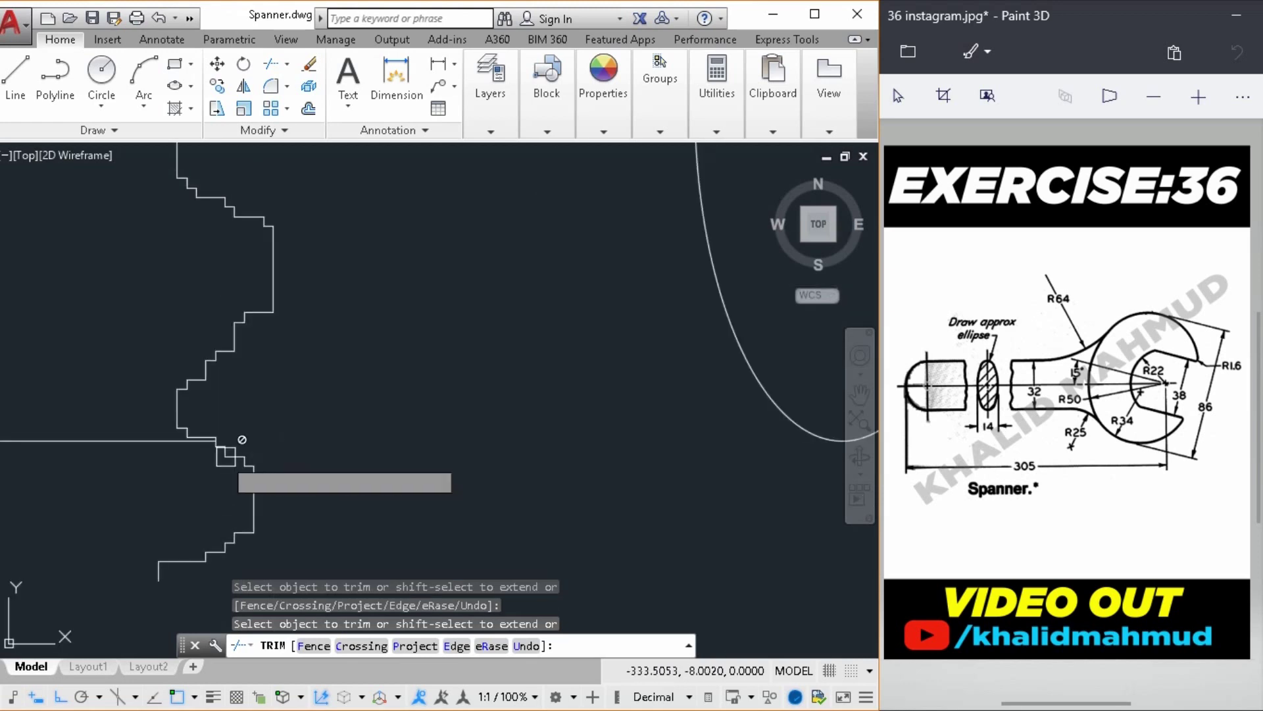
scroll(201, 439, up, 2)
click(147, 350)
right_click(145, 350)
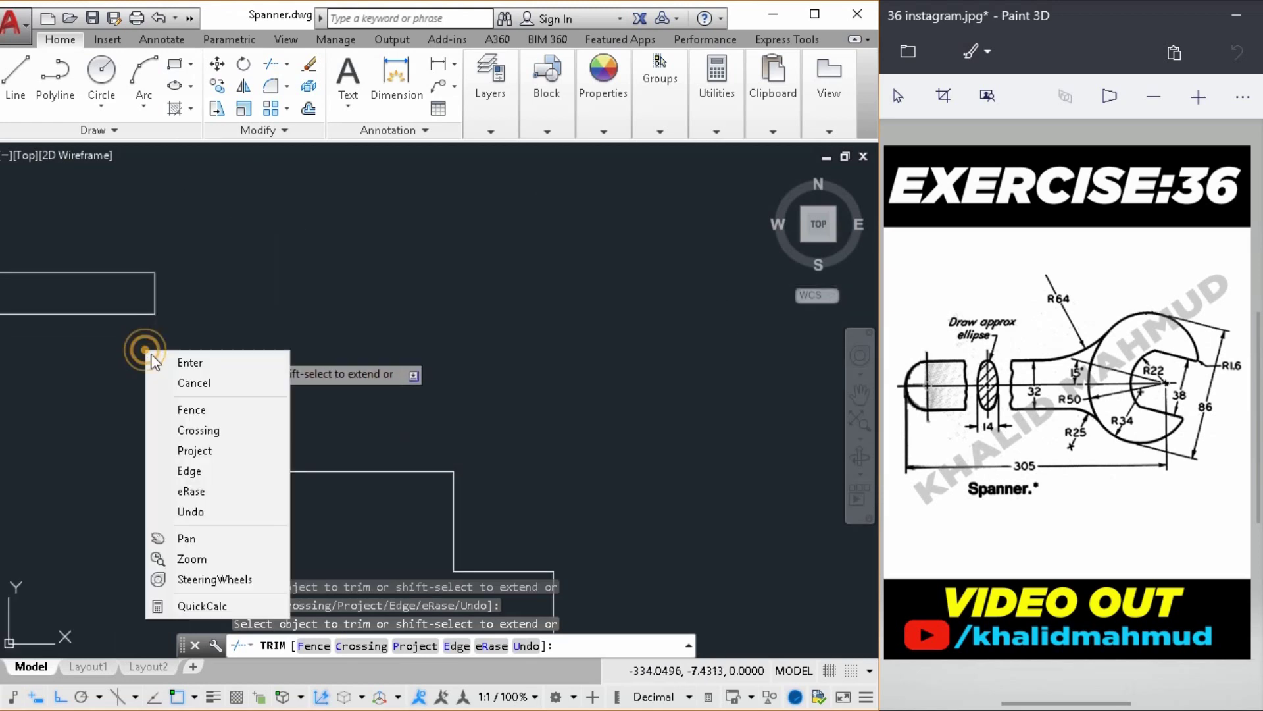
click(172, 357)
scroll(173, 358, down, 1)
Erase the leftover zigzag pieces and small stray segments below the handle
click(217, 421)
scroll(270, 445, down, 2)
scroll(264, 448, down, 2)
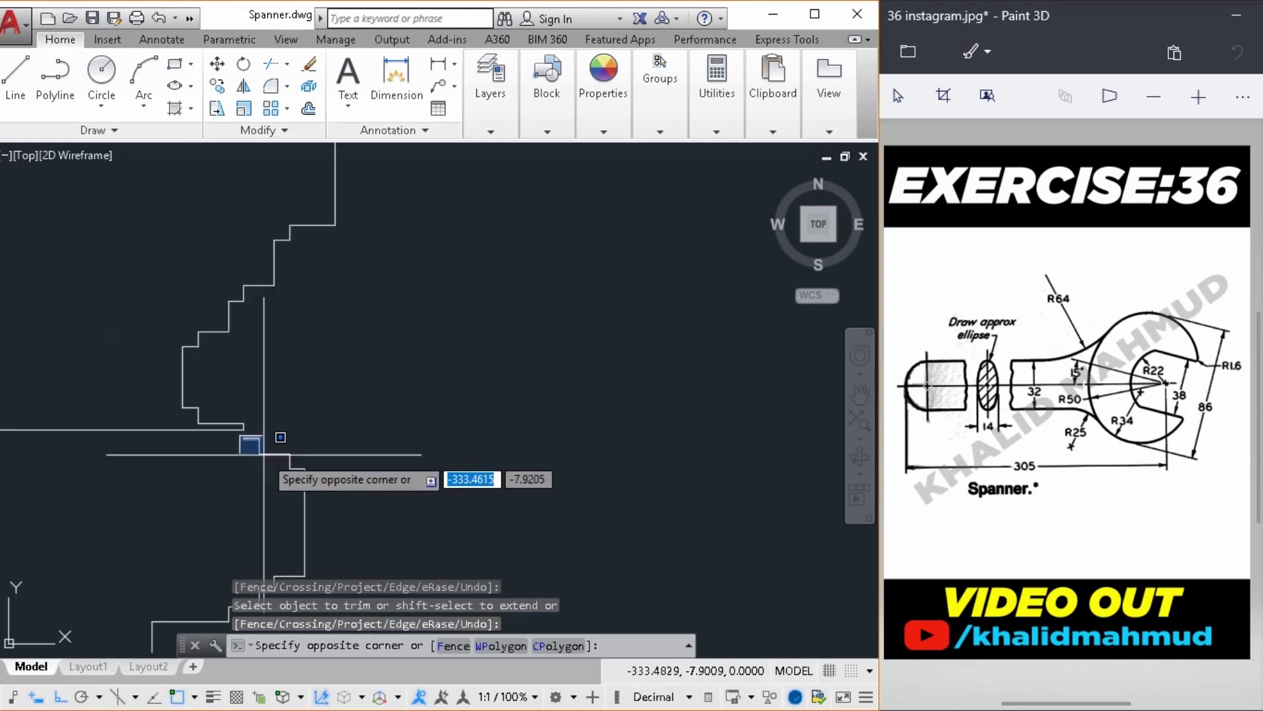
scroll(284, 439, down, 2)
click(321, 533)
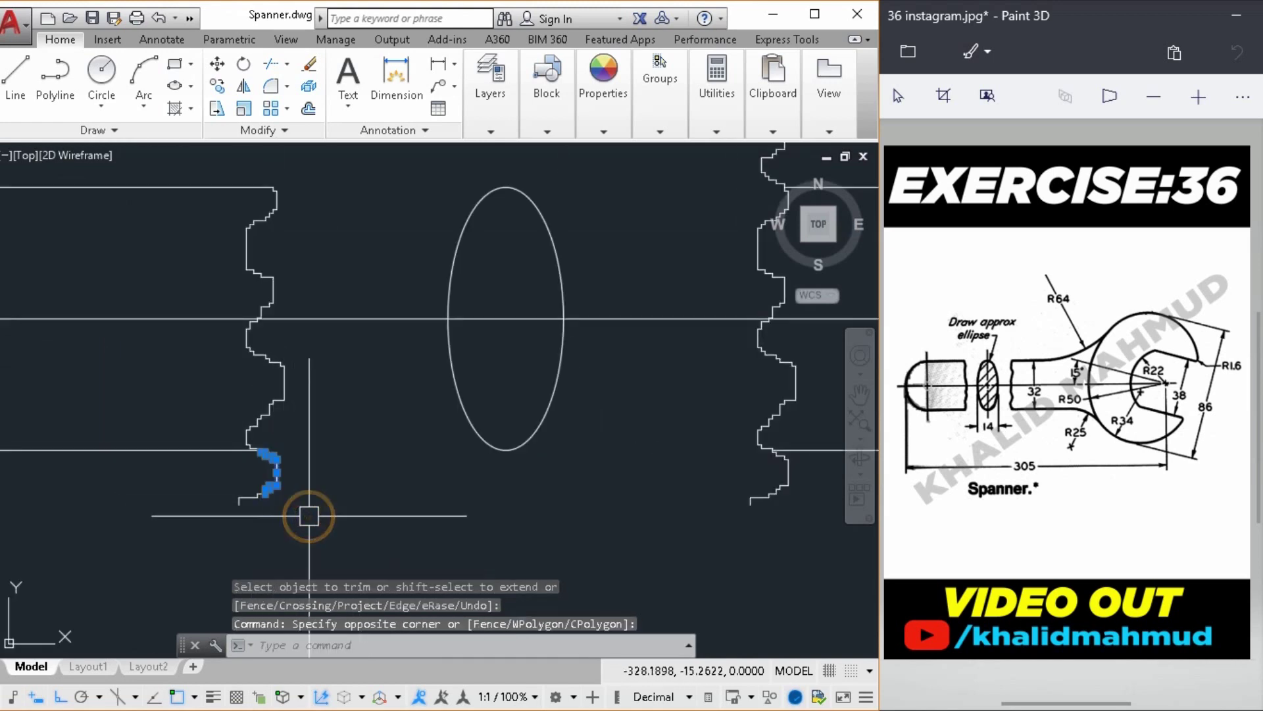
key(Delete)
click(217, 483)
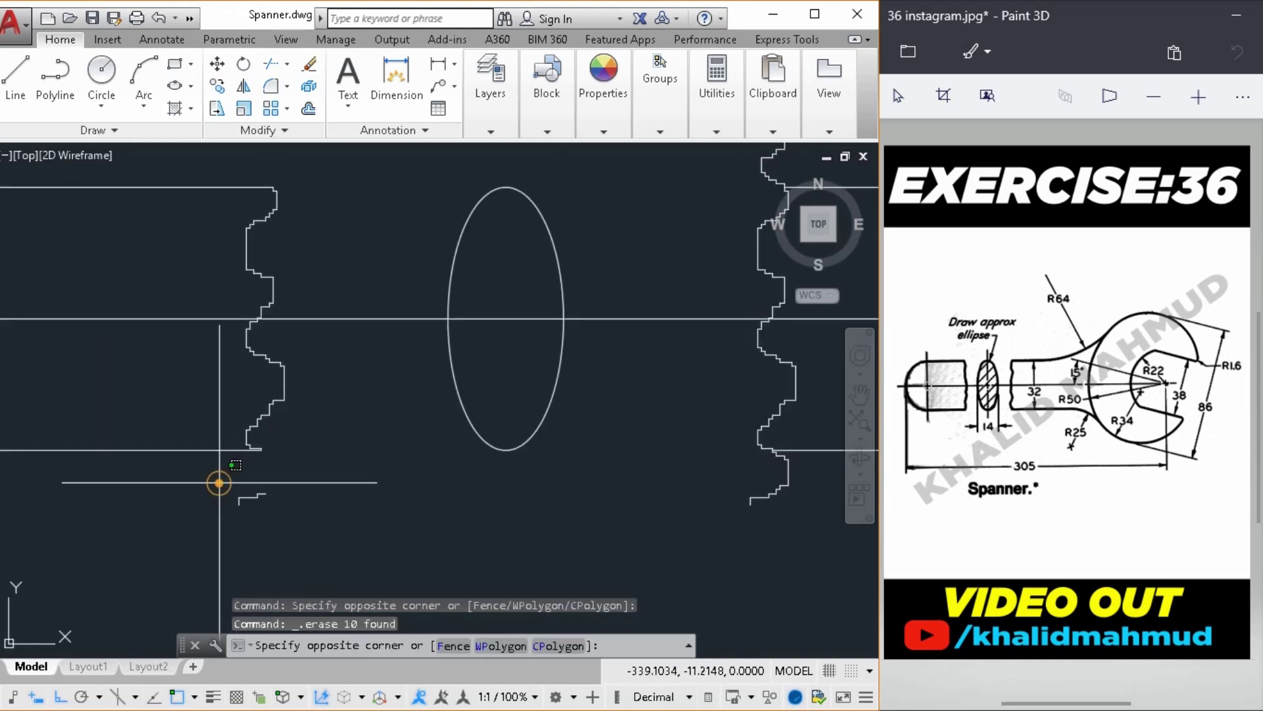
click(333, 534)
right_click(333, 504)
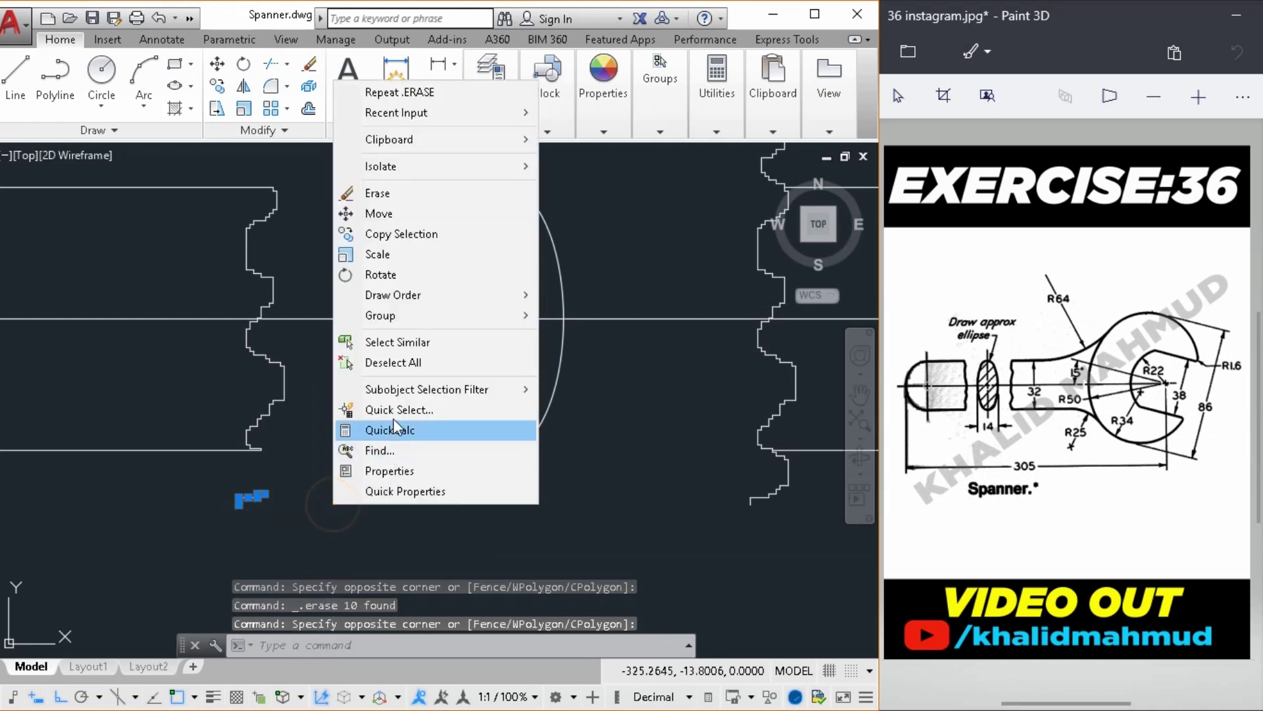
click(405, 194)
Erase the excess upper zigzag segments and short top segment at the right break line
middle_drag(572, 344, 494, 464)
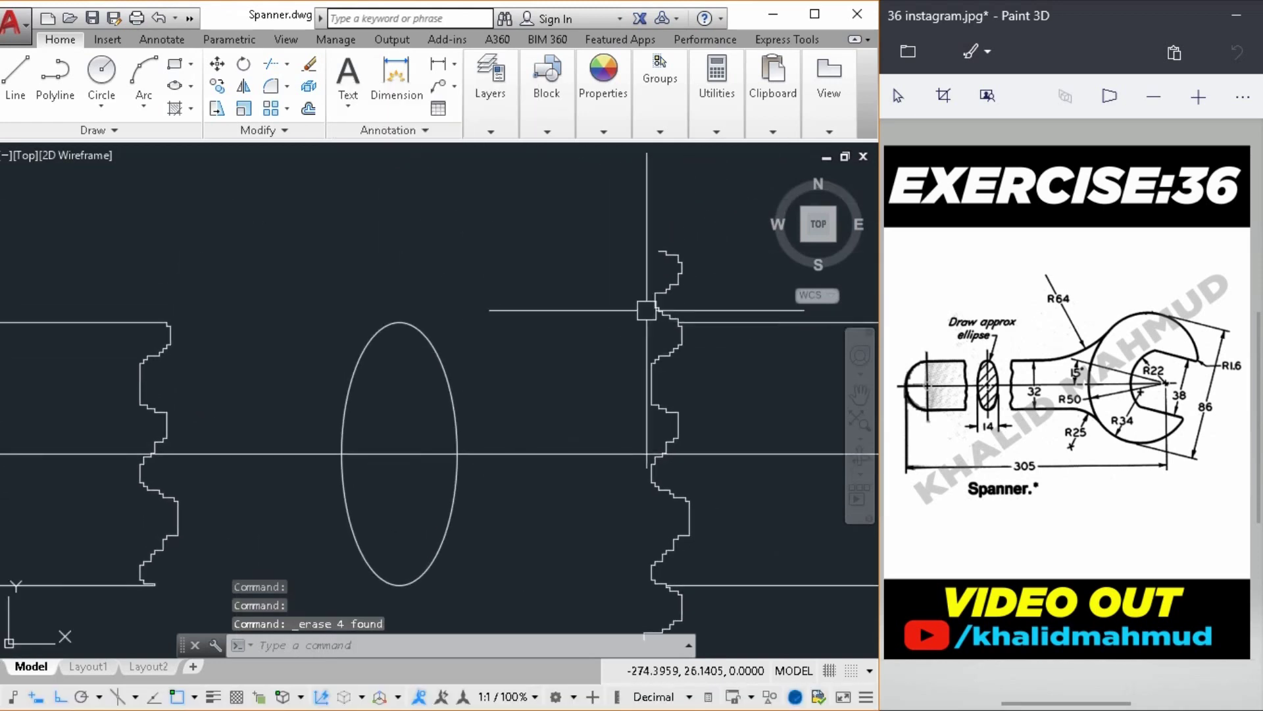
scroll(790, 276, up, 1)
scroll(691, 352, up, 3)
scroll(634, 343, up, 2)
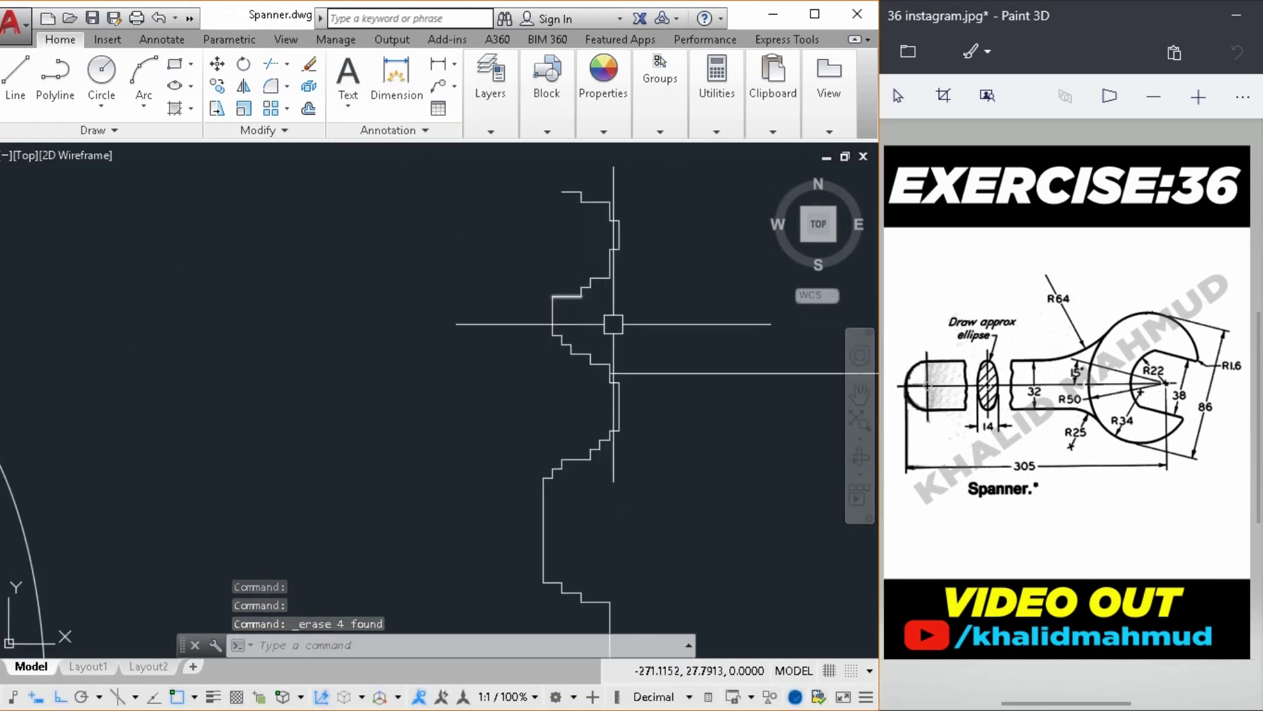
click(655, 359)
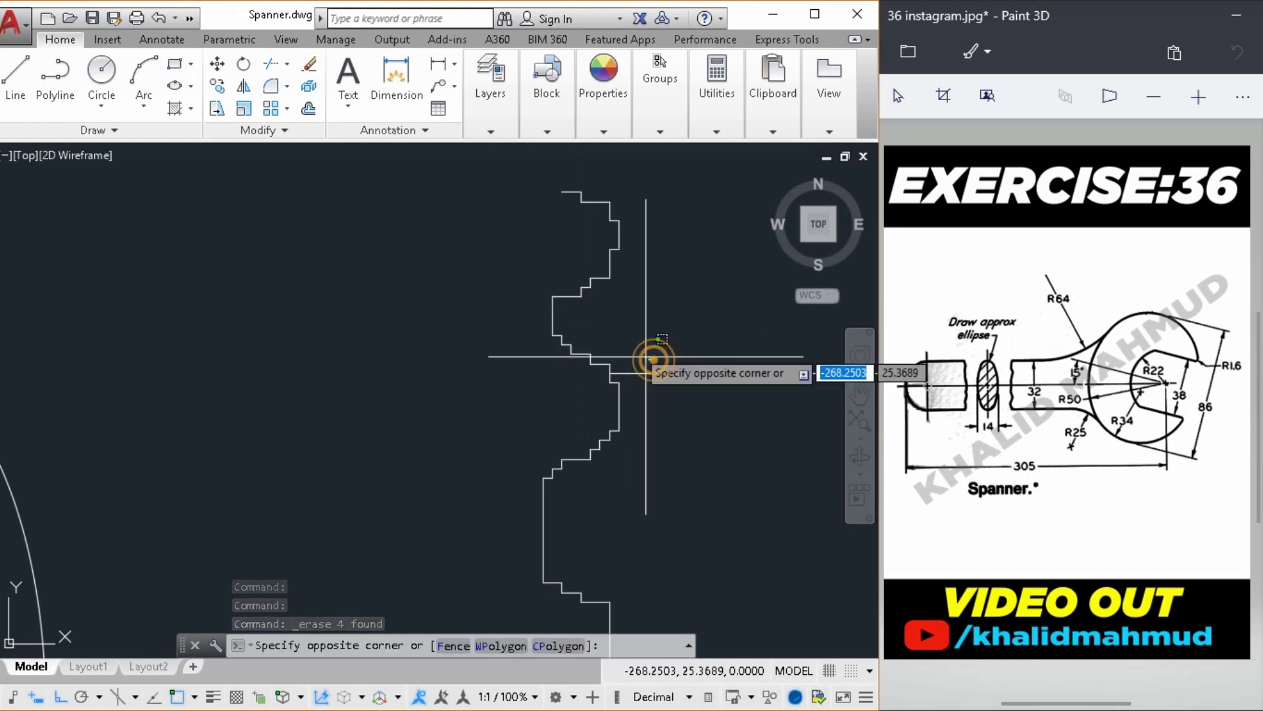
click(502, 173)
key(Delete)
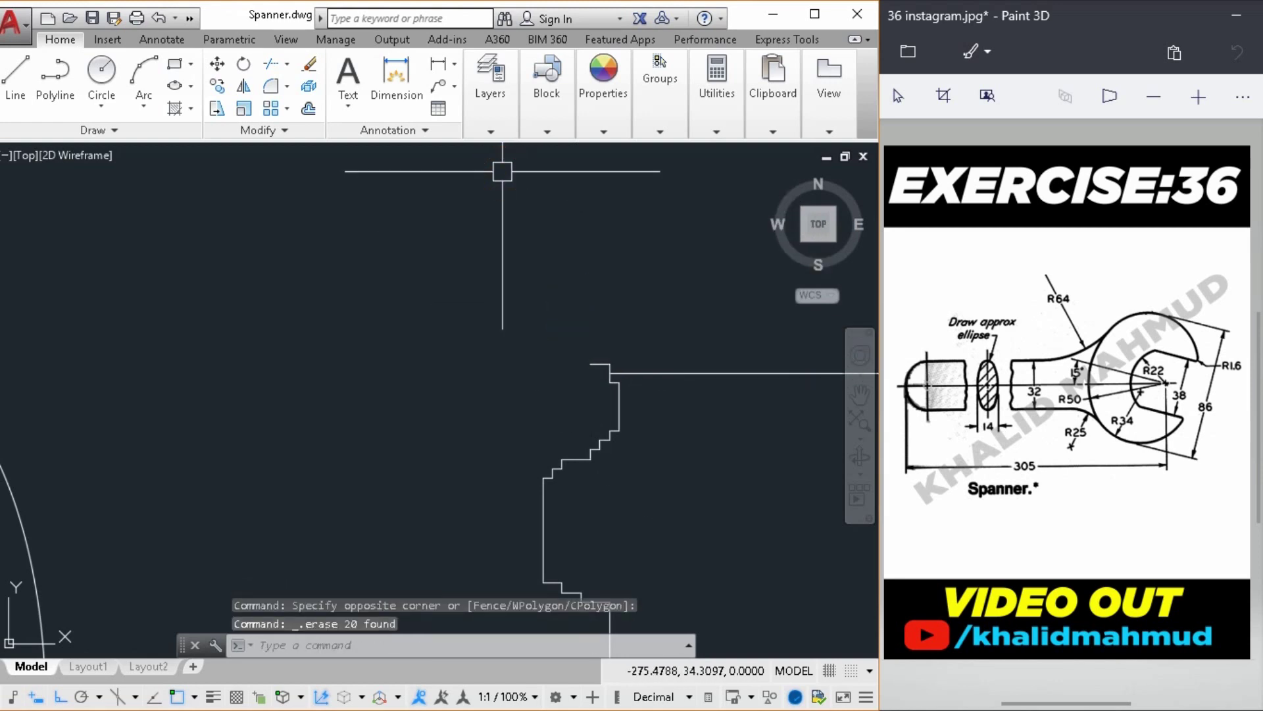
click(590, 361)
right_click(496, 268)
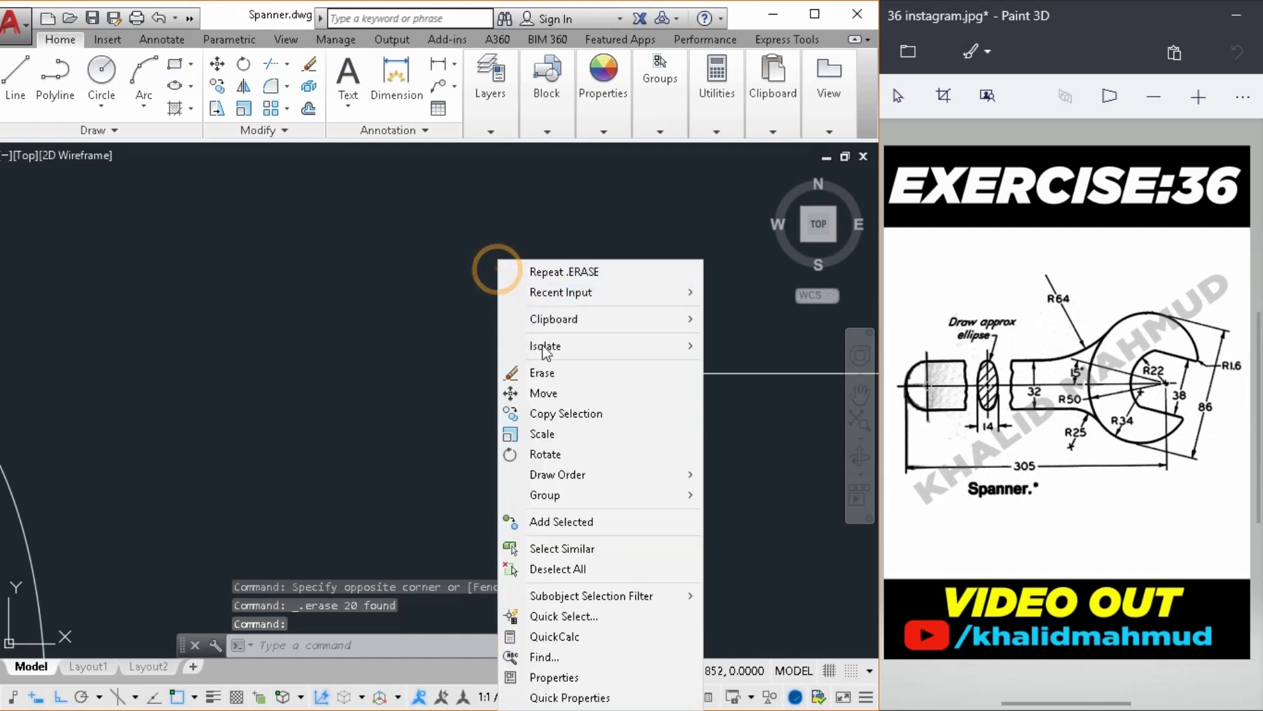
click(549, 369)
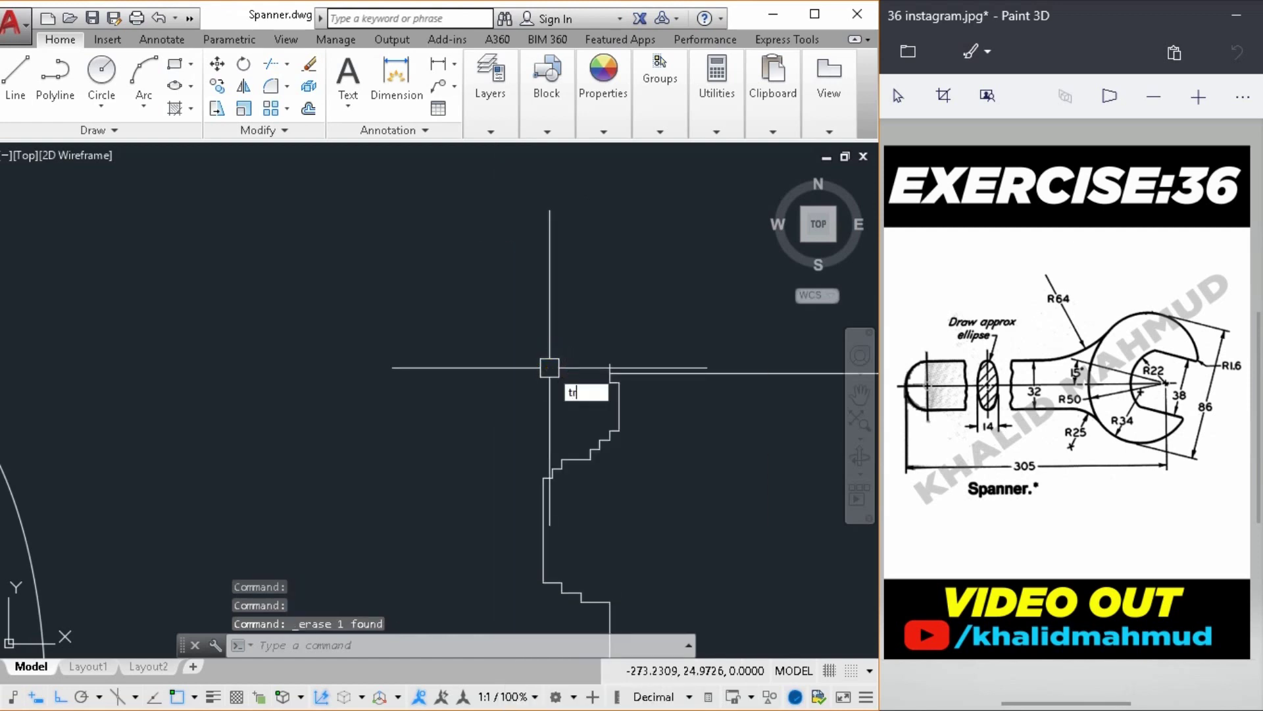
Erase the leftover stepped lines below the right break line
key(Return)
key(Return)
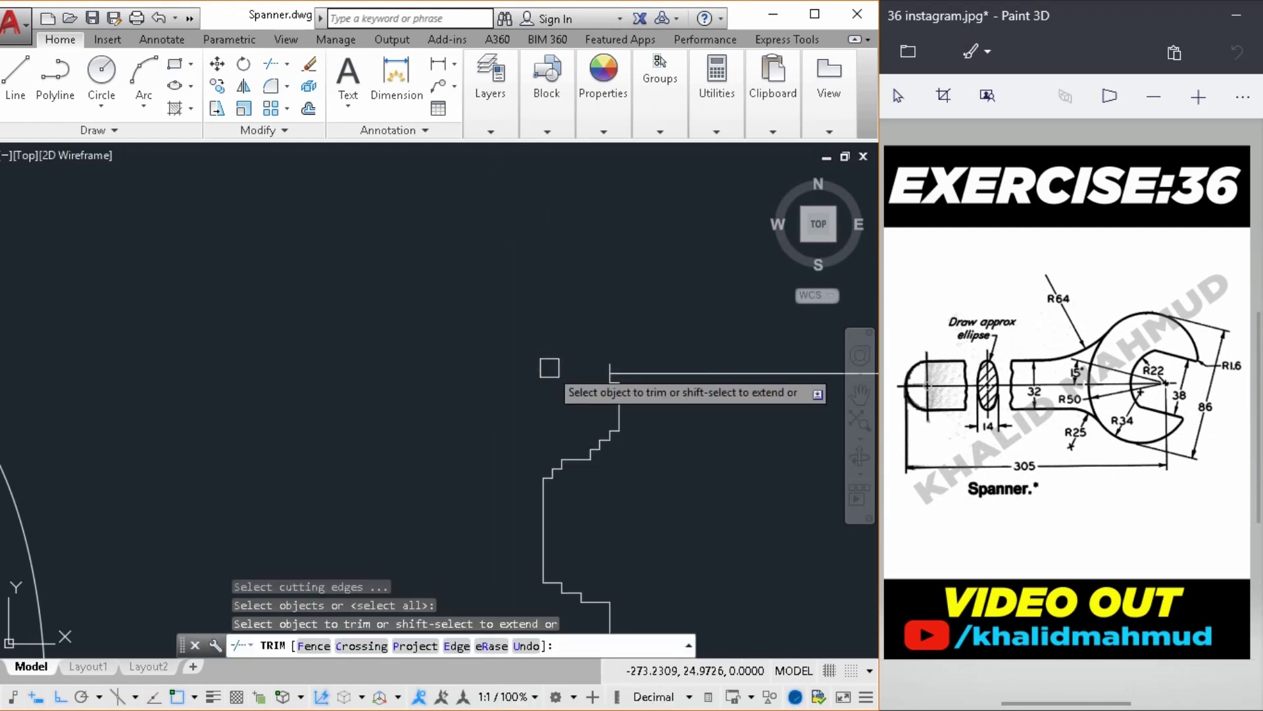
scroll(615, 362, down, 2)
scroll(615, 362, down, 2)
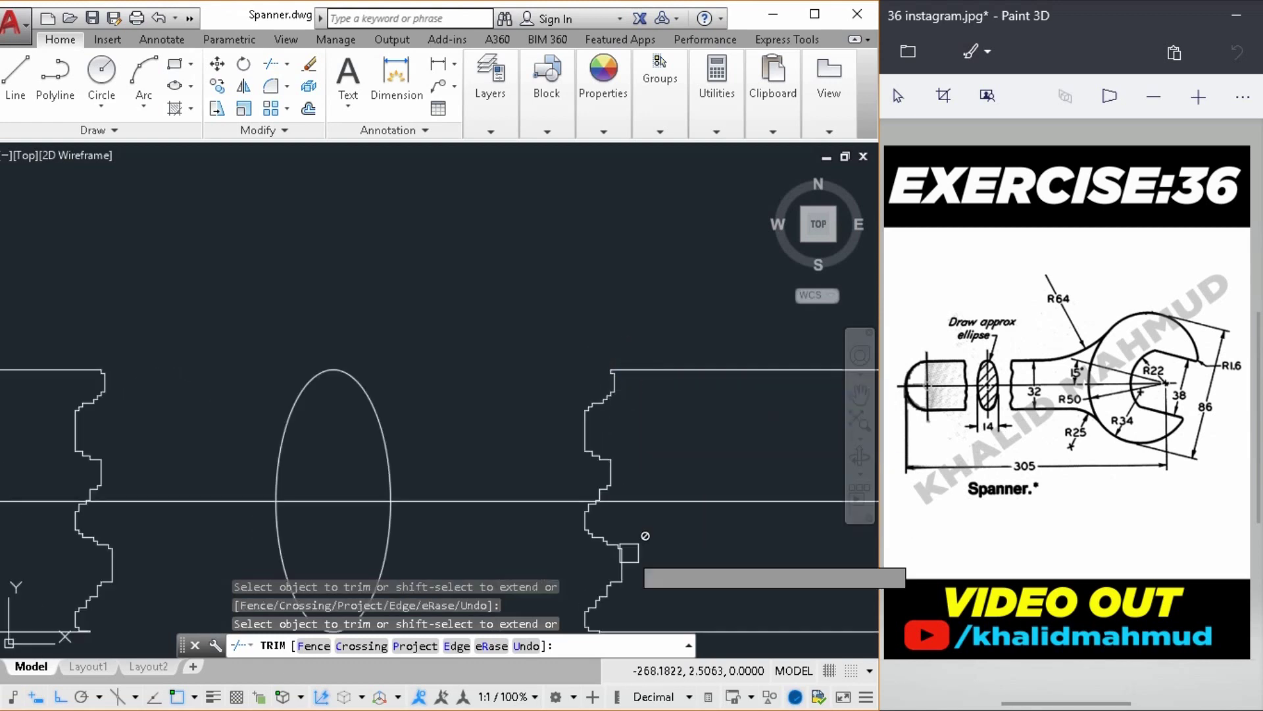
scroll(630, 553, up, 1)
scroll(566, 454, up, 1)
scroll(536, 500, up, 2)
scroll(502, 471, up, 1)
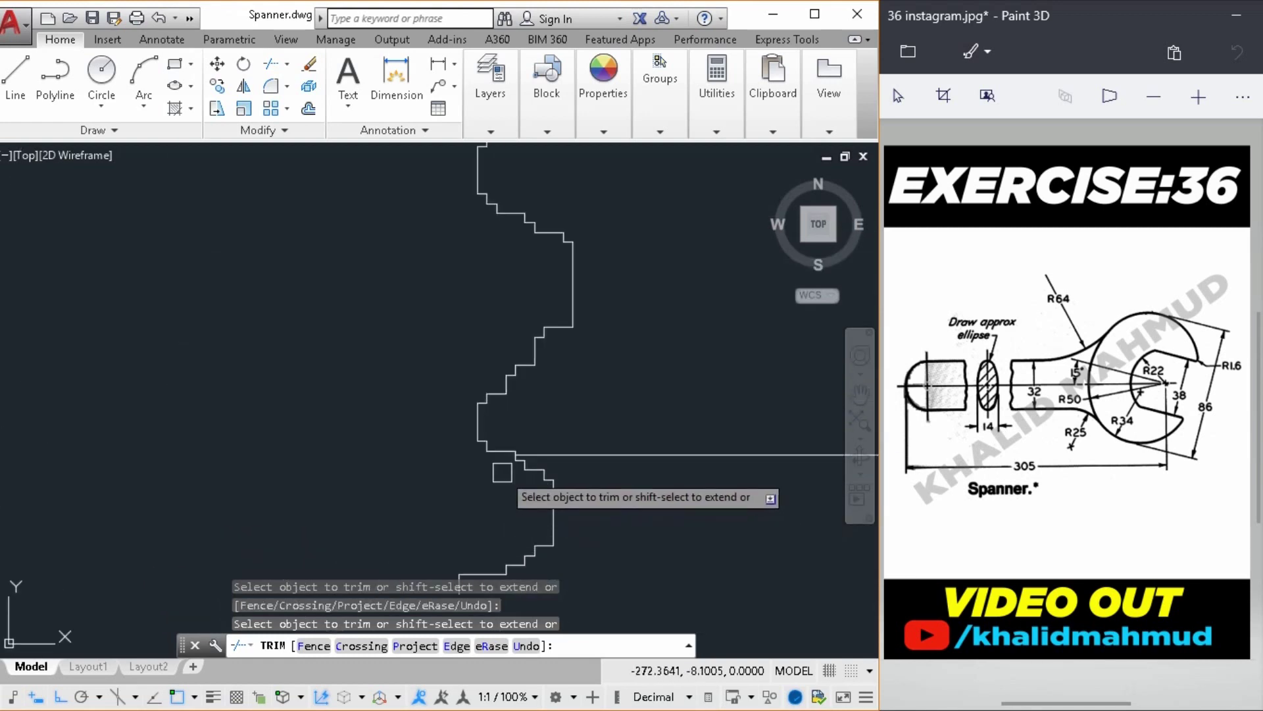
scroll(502, 472, up, 1)
scroll(529, 446, up, 4)
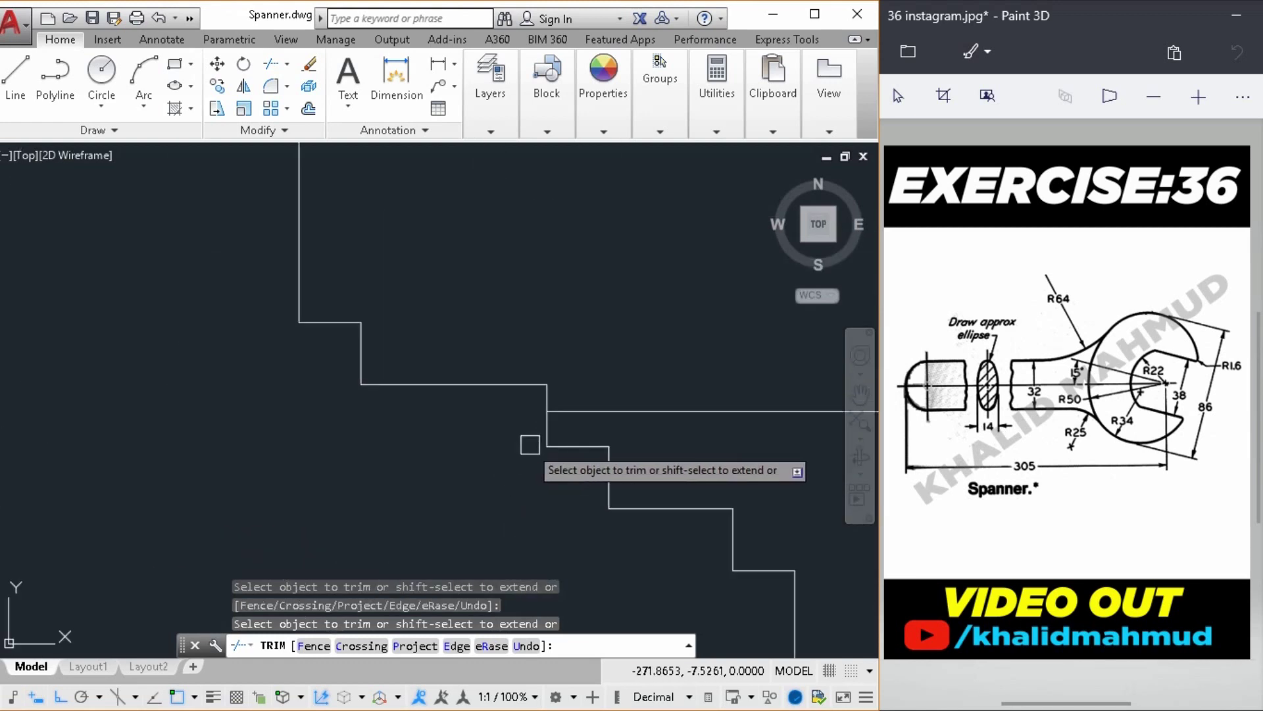
scroll(543, 436, down, 5)
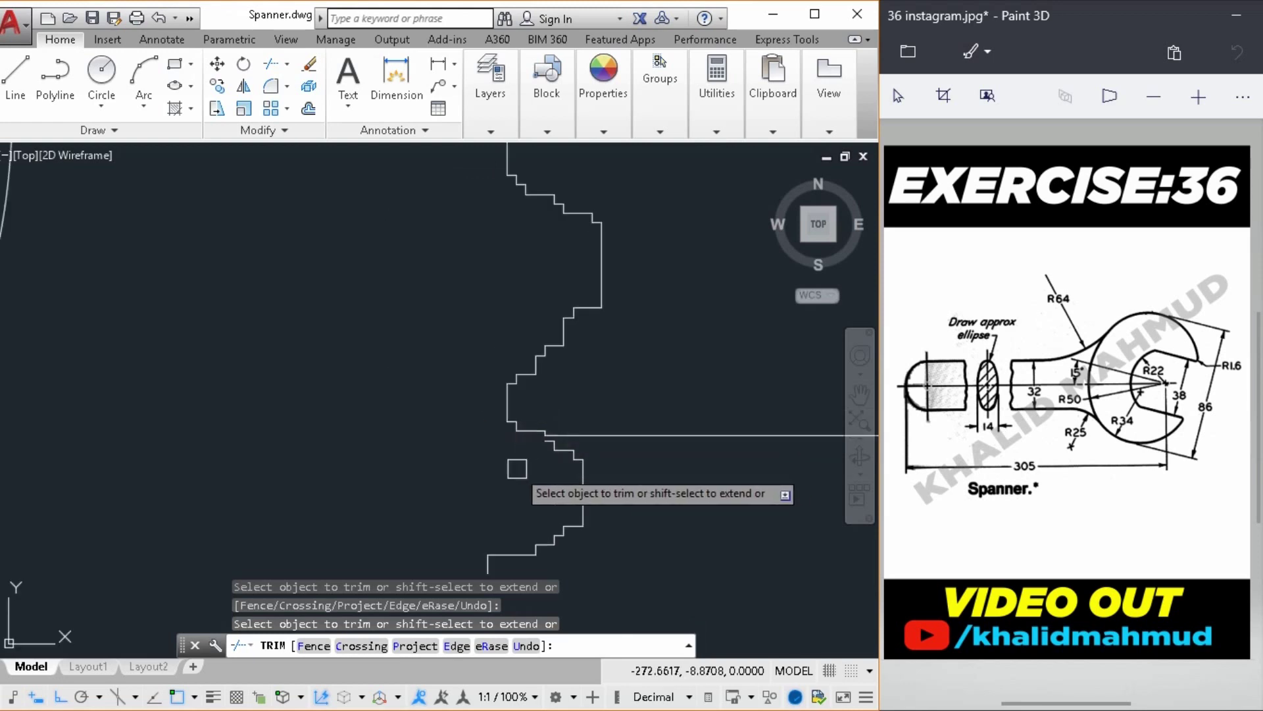
right_click(475, 445)
key(Escape)
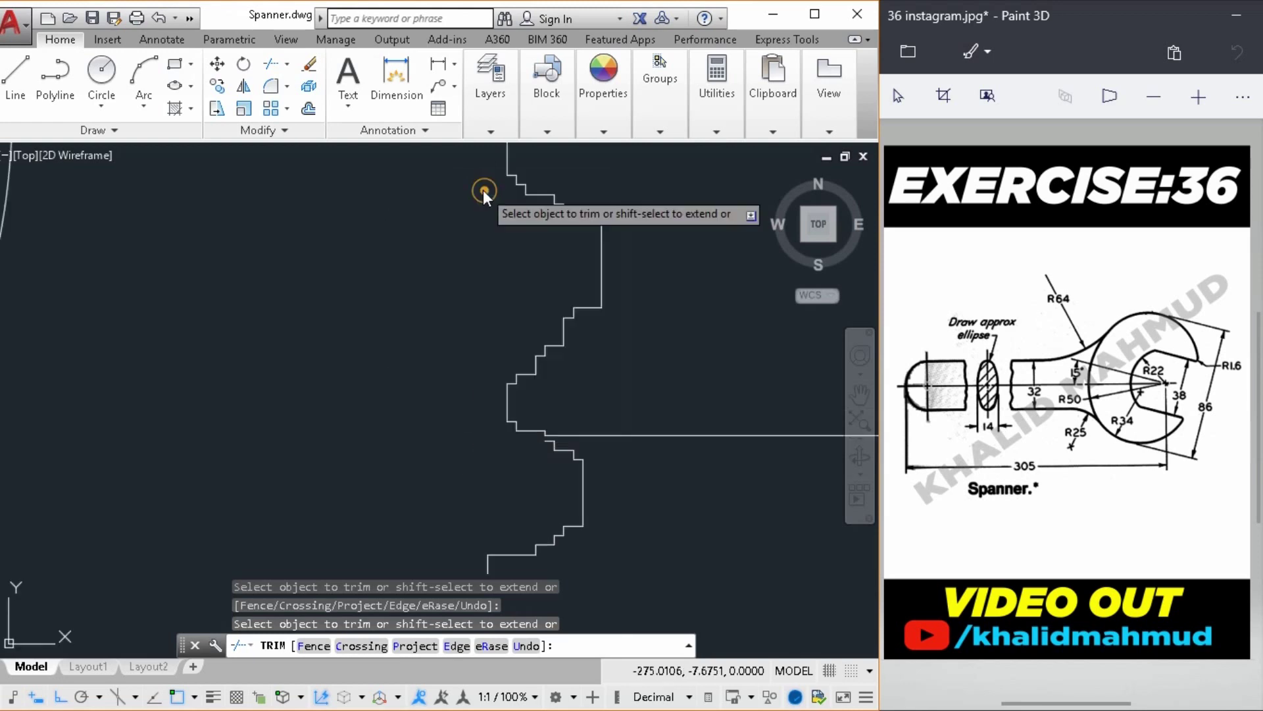
click(458, 446)
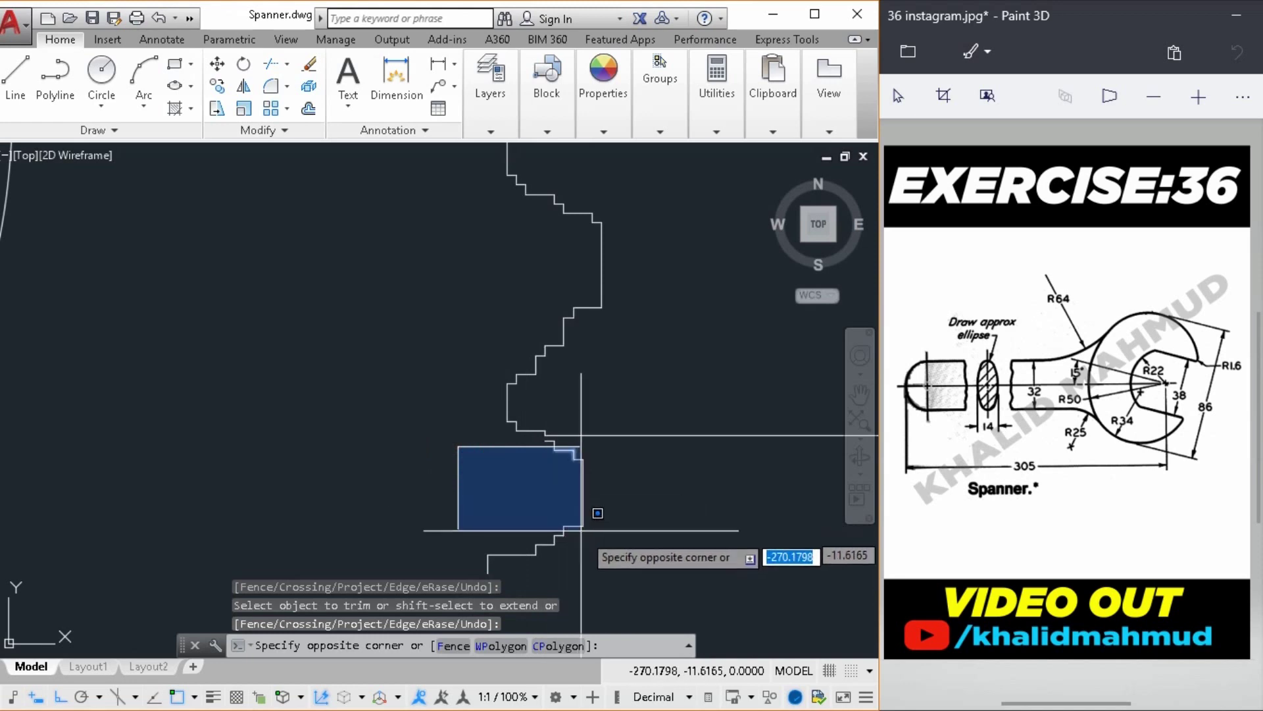
click(617, 582)
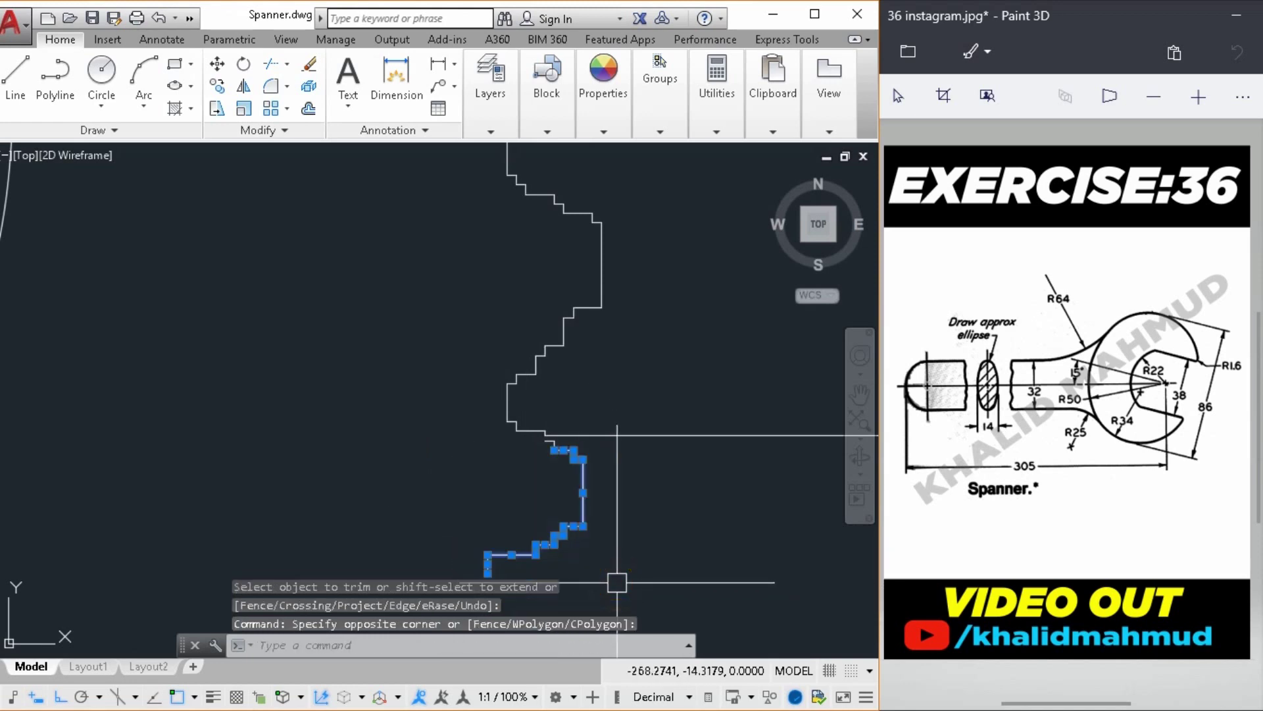
key(Delete)
Erase the two remaining short line fragments and start the HATCH command
scroll(557, 433, up, 3)
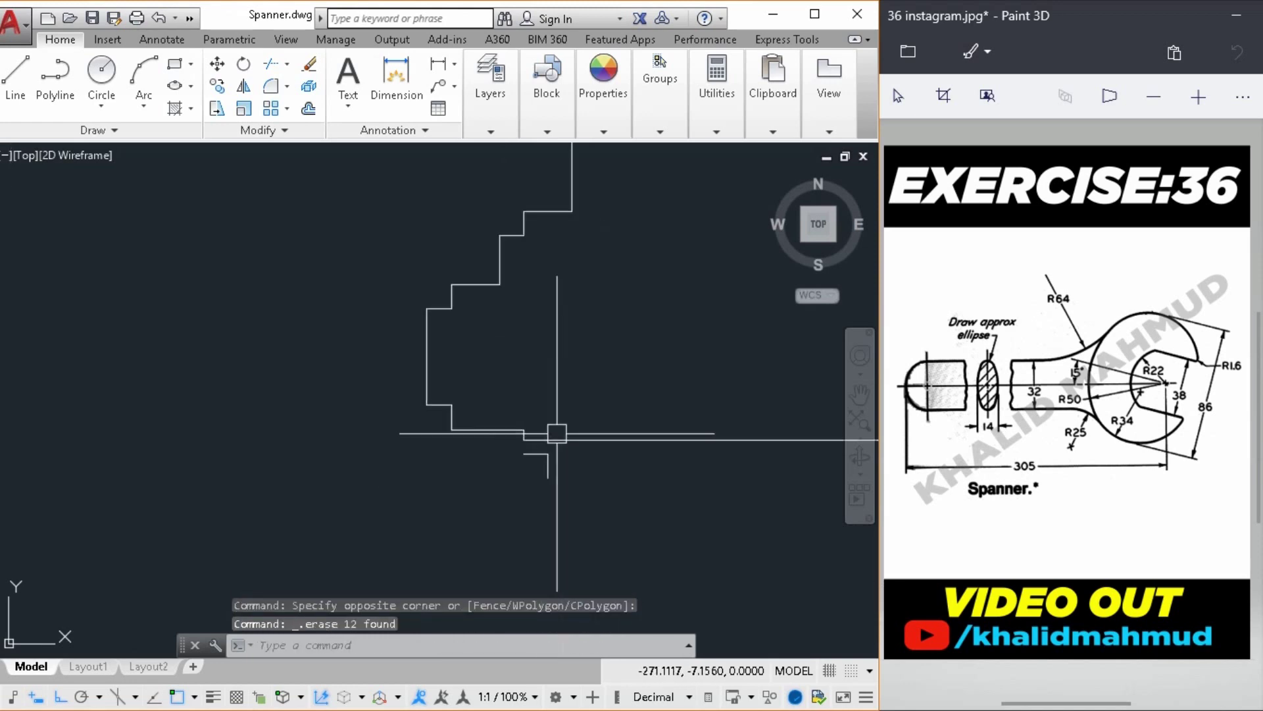
scroll(538, 456, down, 1)
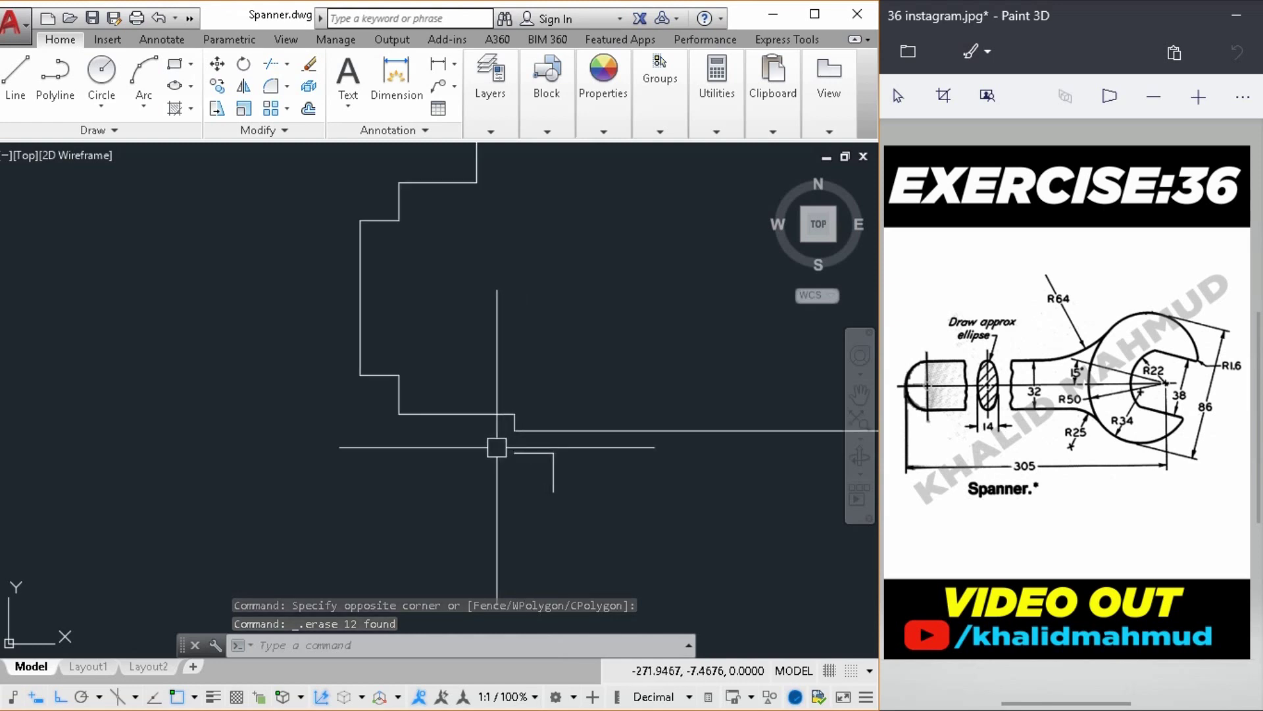
click(499, 442)
click(589, 507)
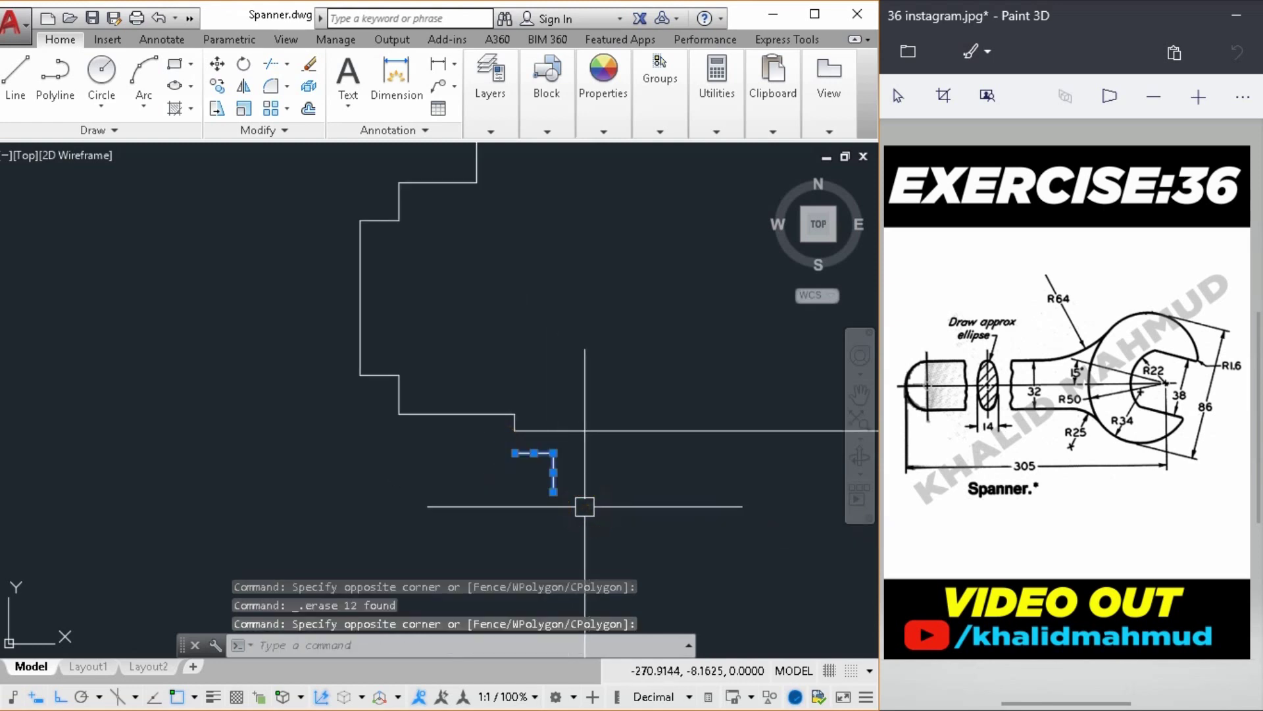
key(Delete)
scroll(585, 507, down, 2)
scroll(563, 507, down, 1)
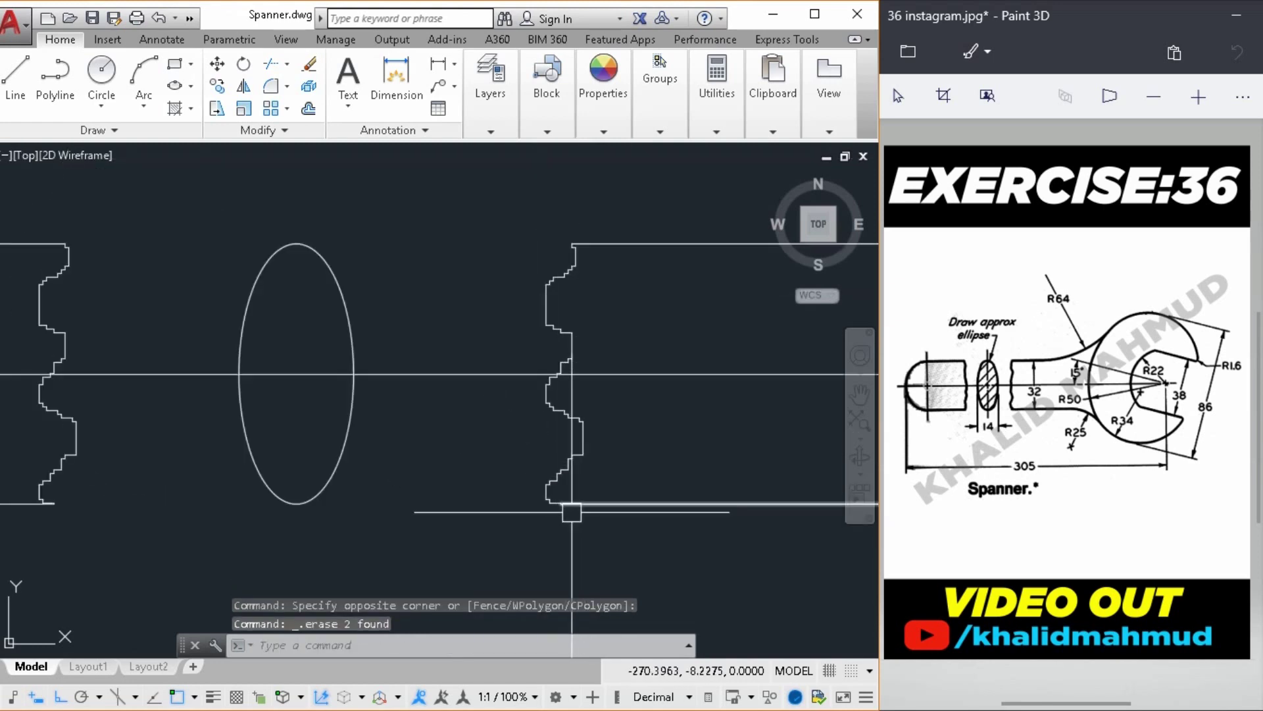
scroll(421, 513, down, 1)
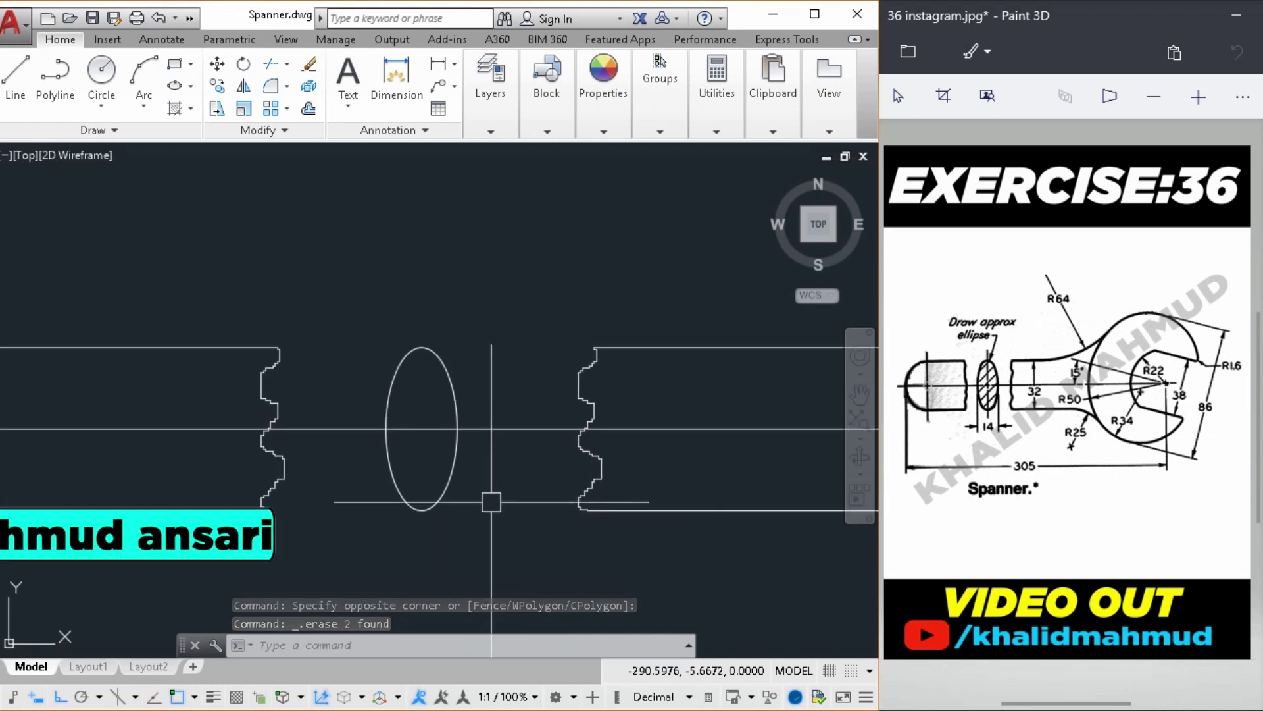
text(h)
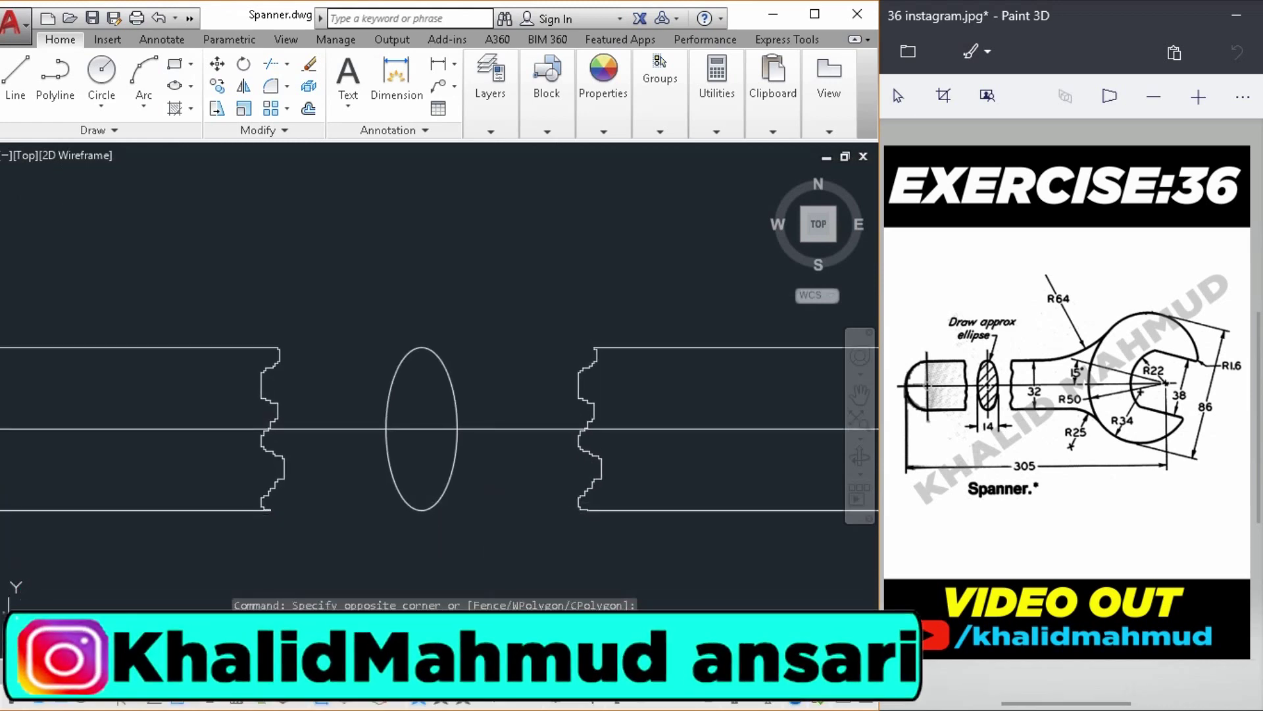
key(Return)
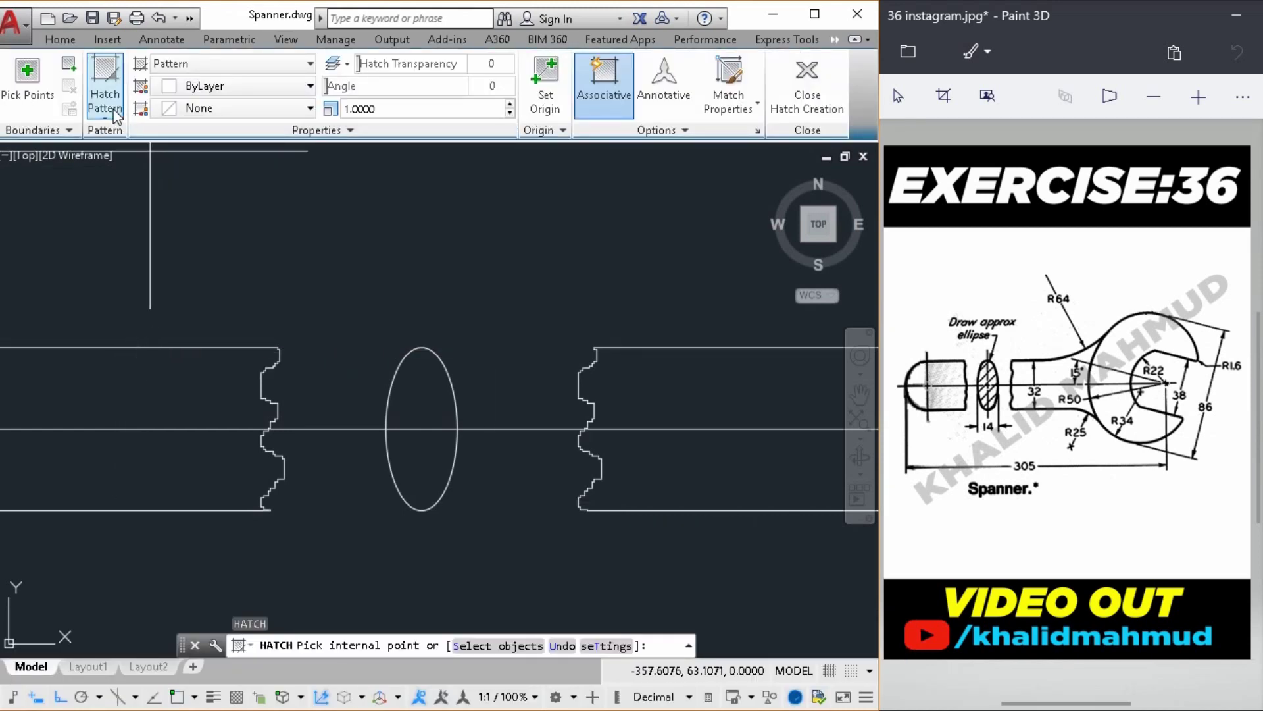
Choose the ANSI31 hatch pattern and pick both the upper and lower halves of the ellipse
click(115, 115)
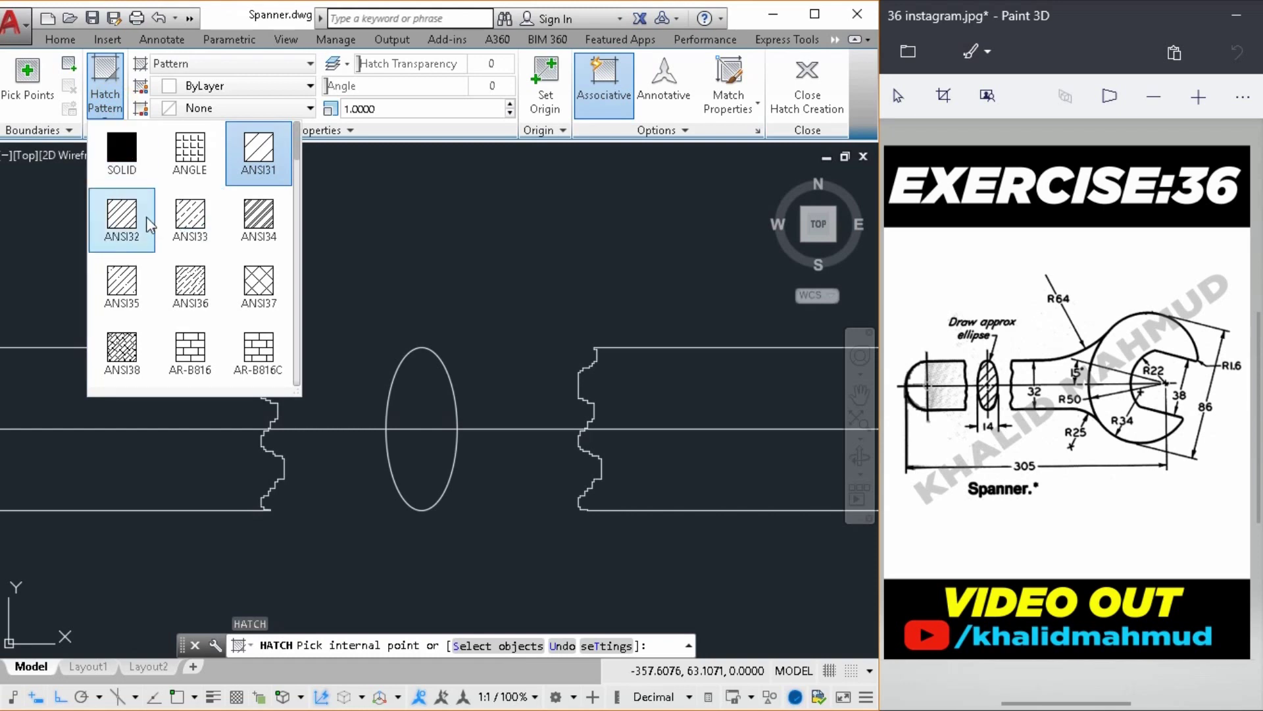
click(263, 155)
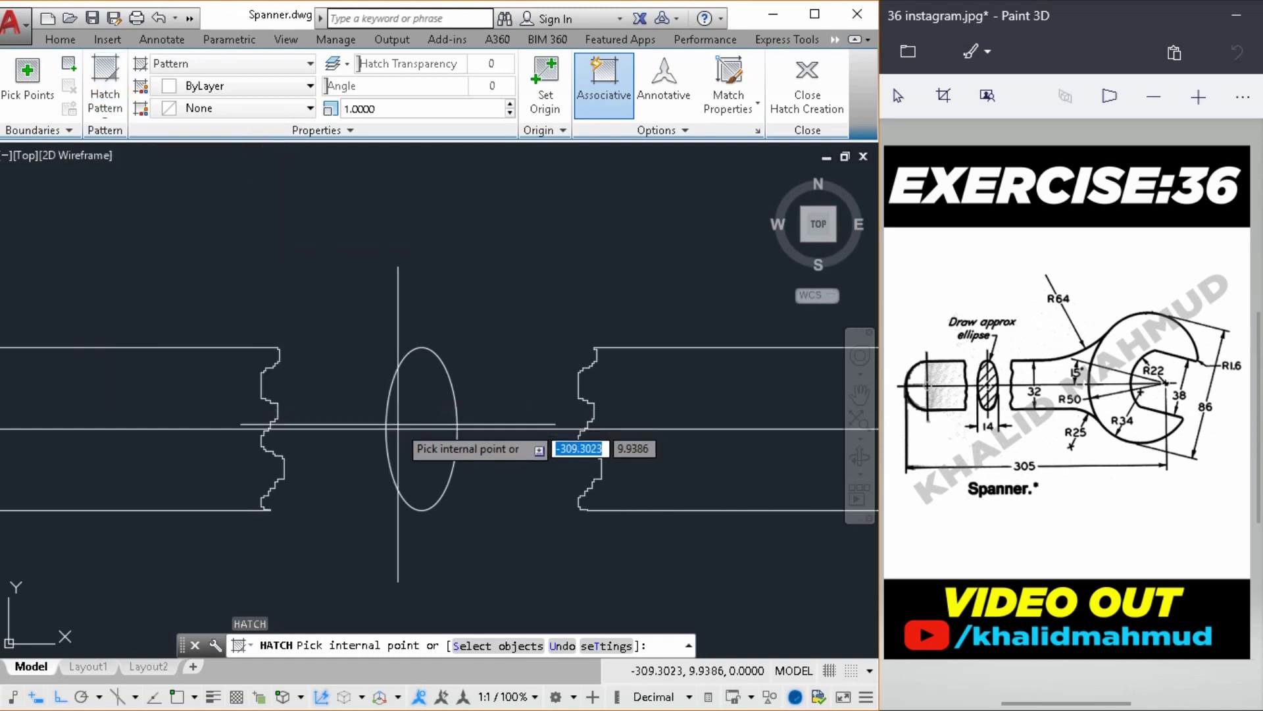
click(416, 403)
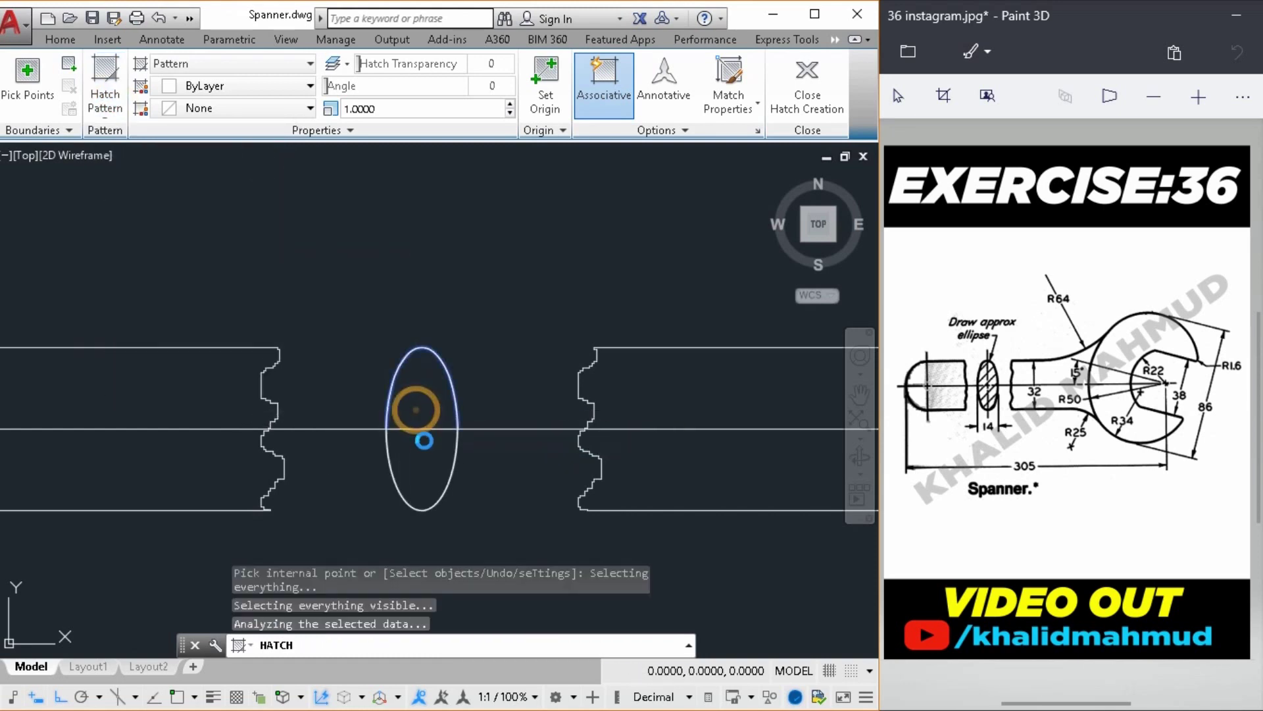
click(439, 470)
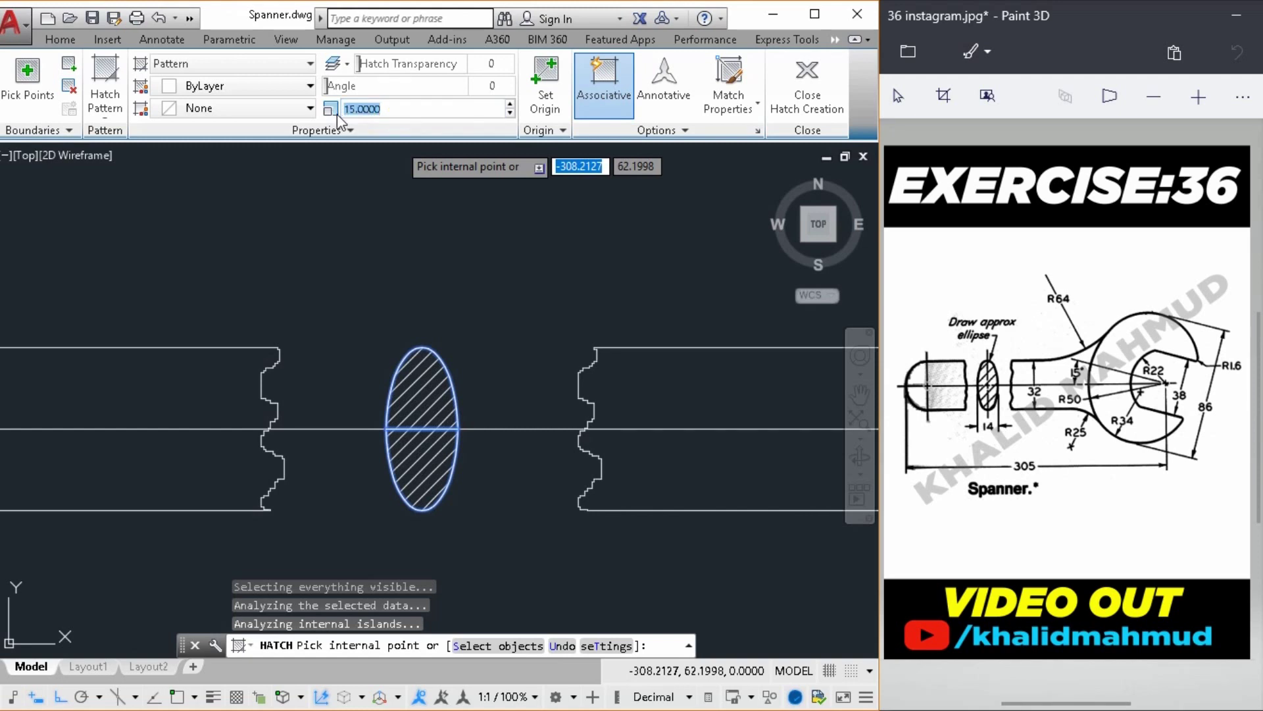
Set the hatch scale to 25 and finish placing the hatch
text(25)
key(Return)
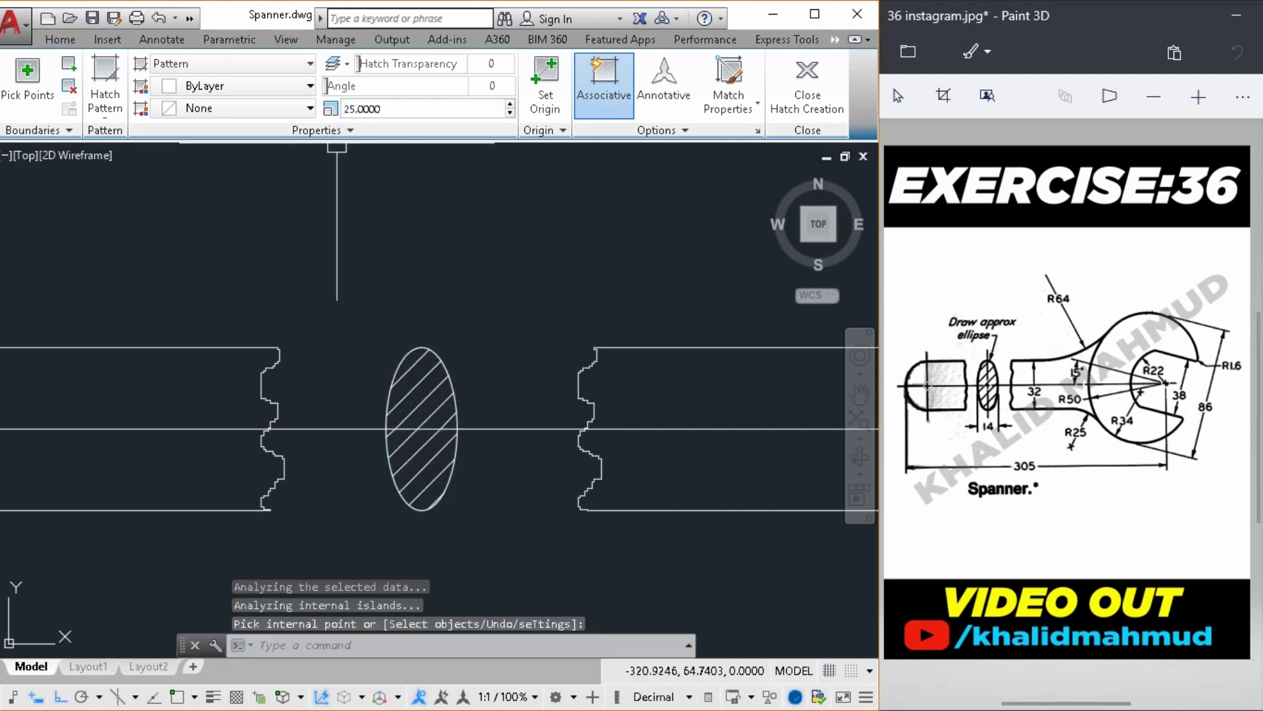
key(Return)
scroll(454, 289, down, 3)
scroll(508, 286, down, 1)
middle_drag(507, 286, 434, 314)
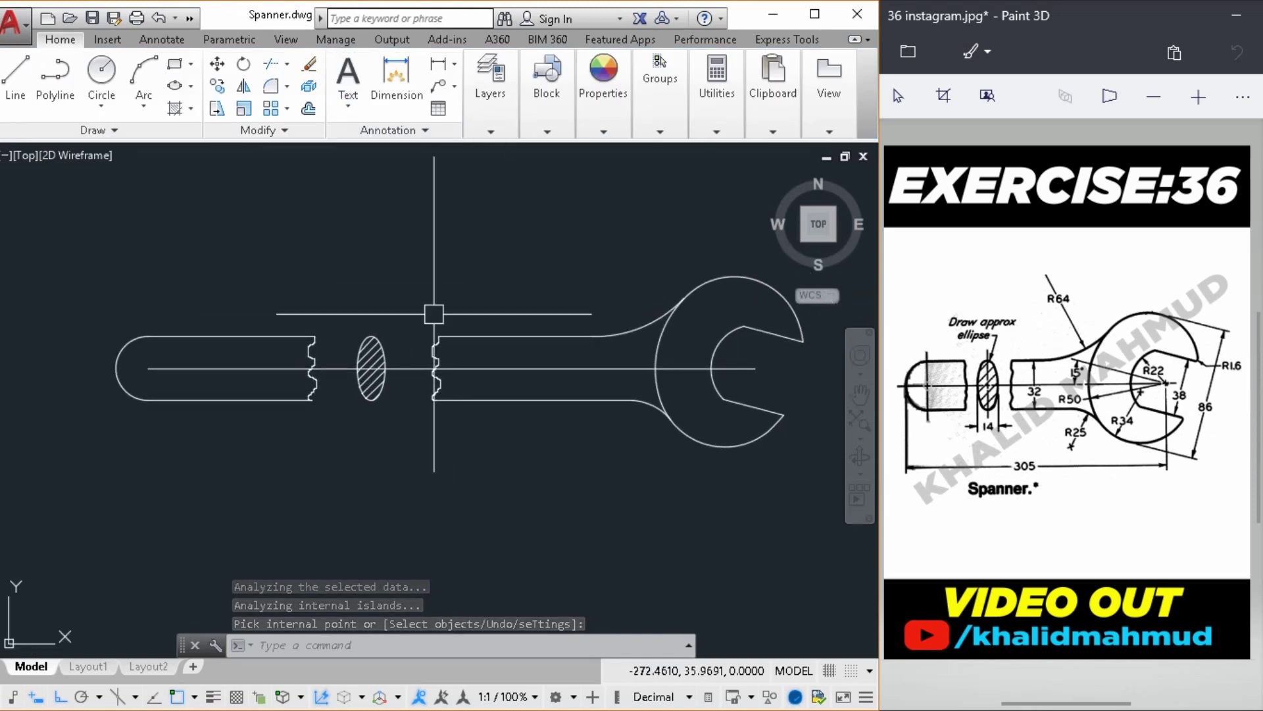
Stretch the horizontal centreline's left grip out past the handle's rounded end
click(182, 367)
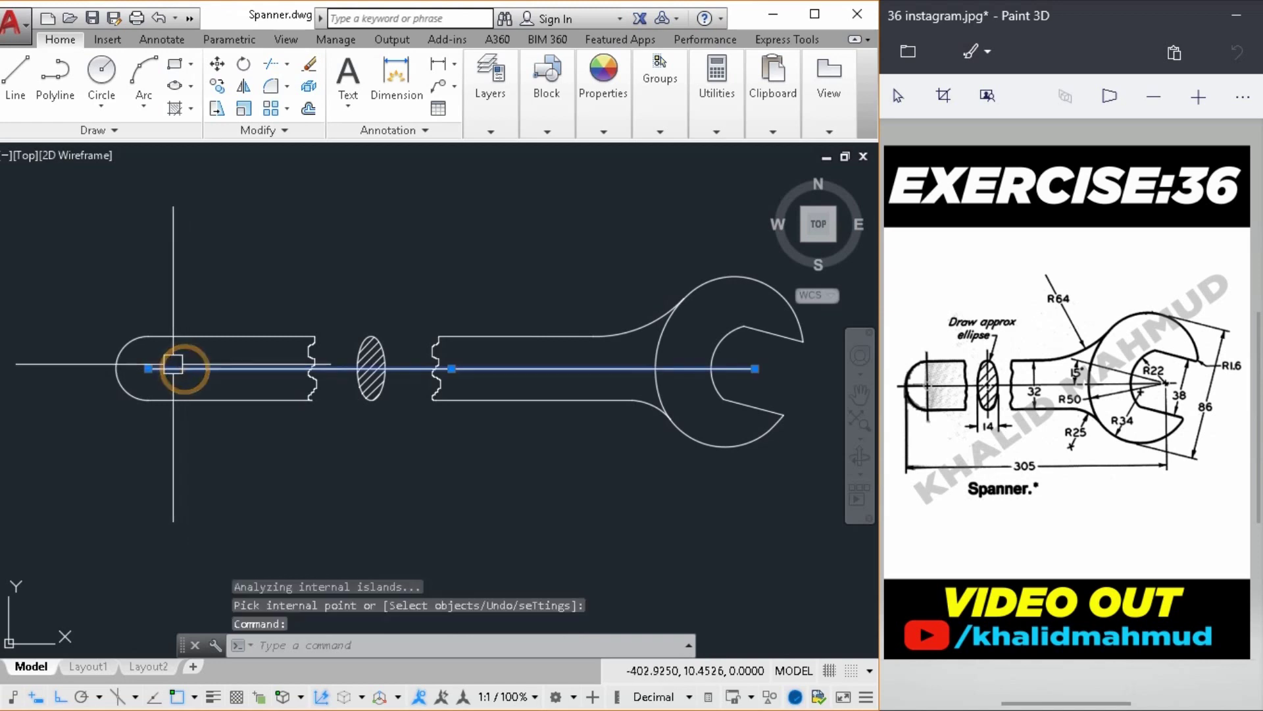
click(148, 367)
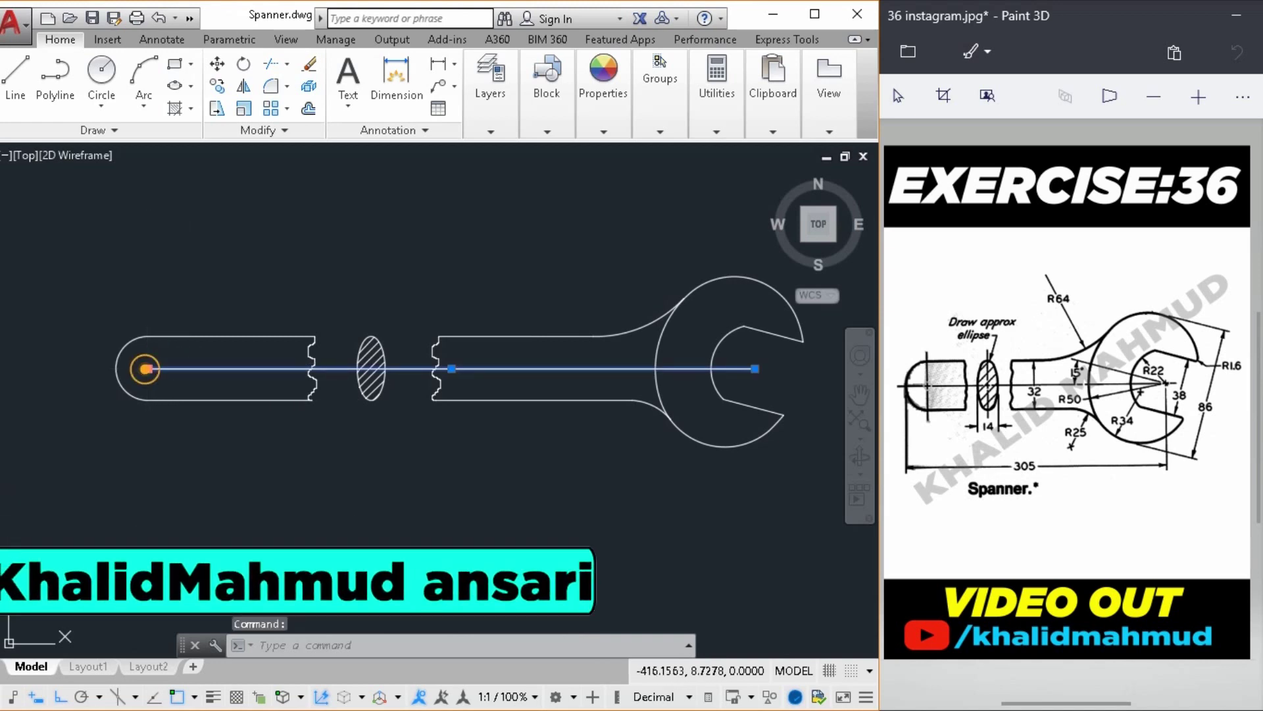
click(77, 369)
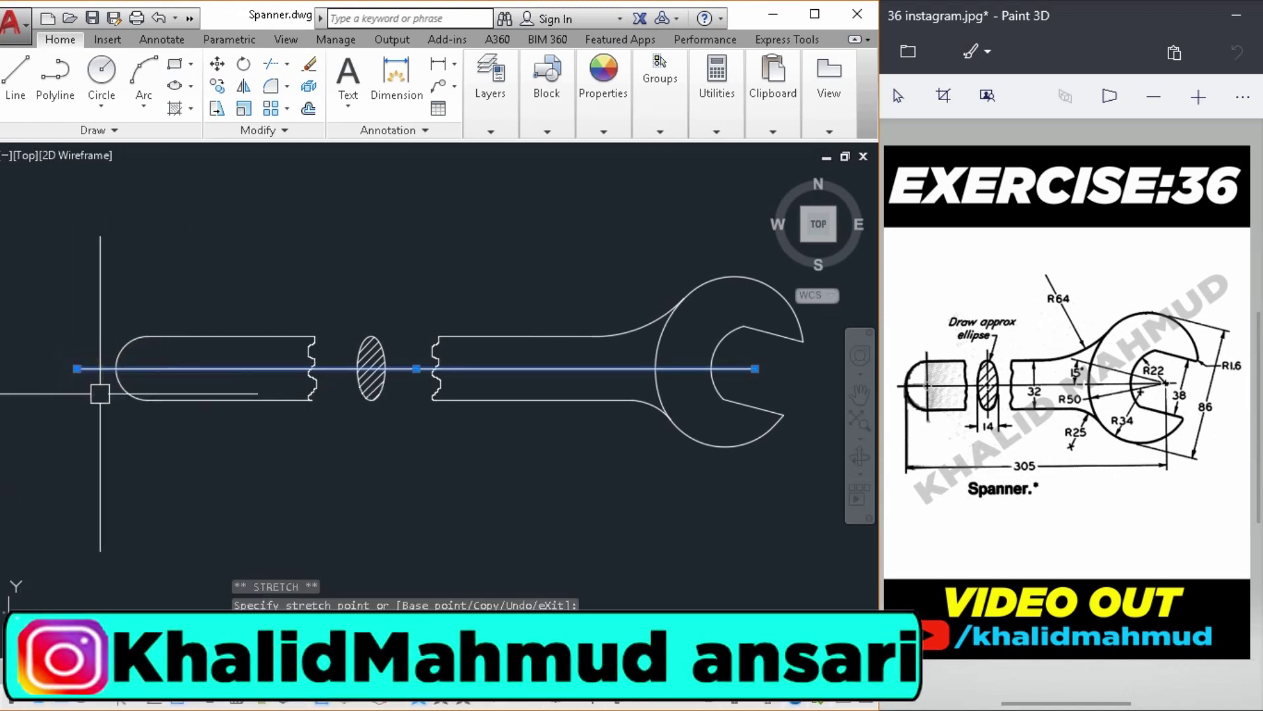
key(Escape)
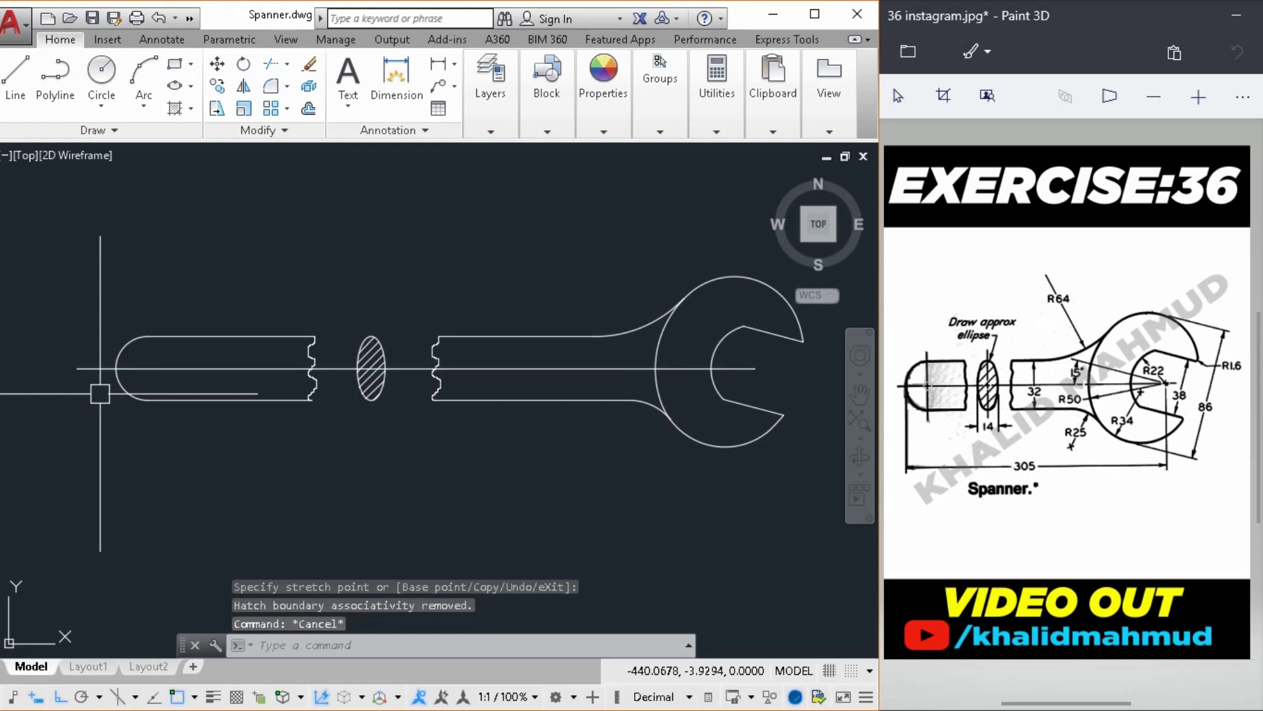
text(z)
key(Return)
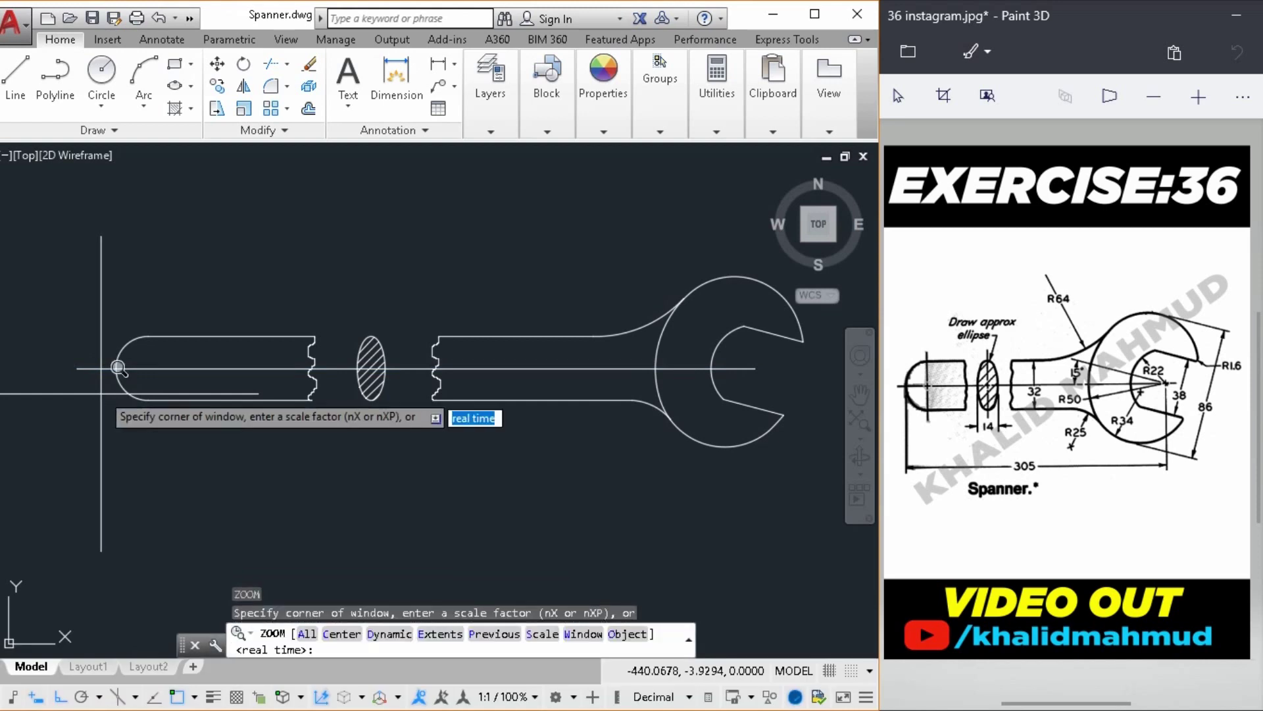
Zoom a window around the spanner and pan the drawing slightly left
click(79, 235)
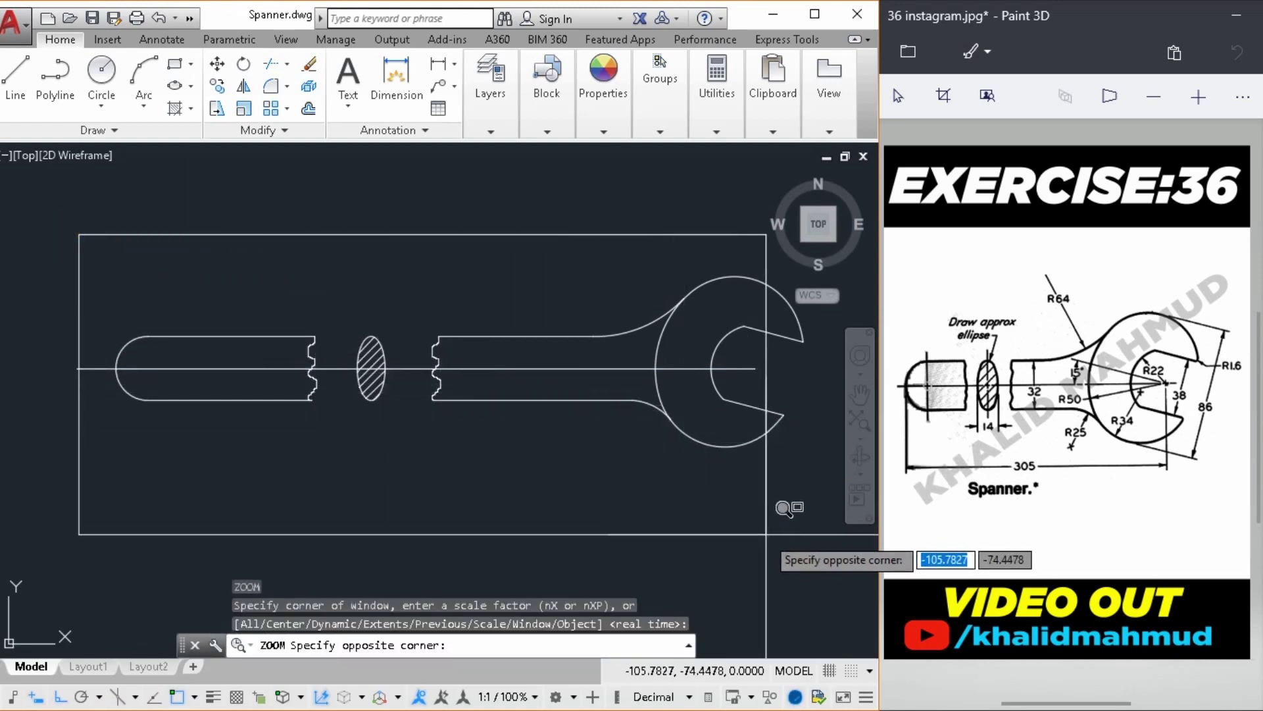
click(802, 559)
middle_drag(747, 544, 654, 529)
scroll(727, 539, down, 2)
scroll(655, 534, up, 2)
scroll(585, 518, down, 2)
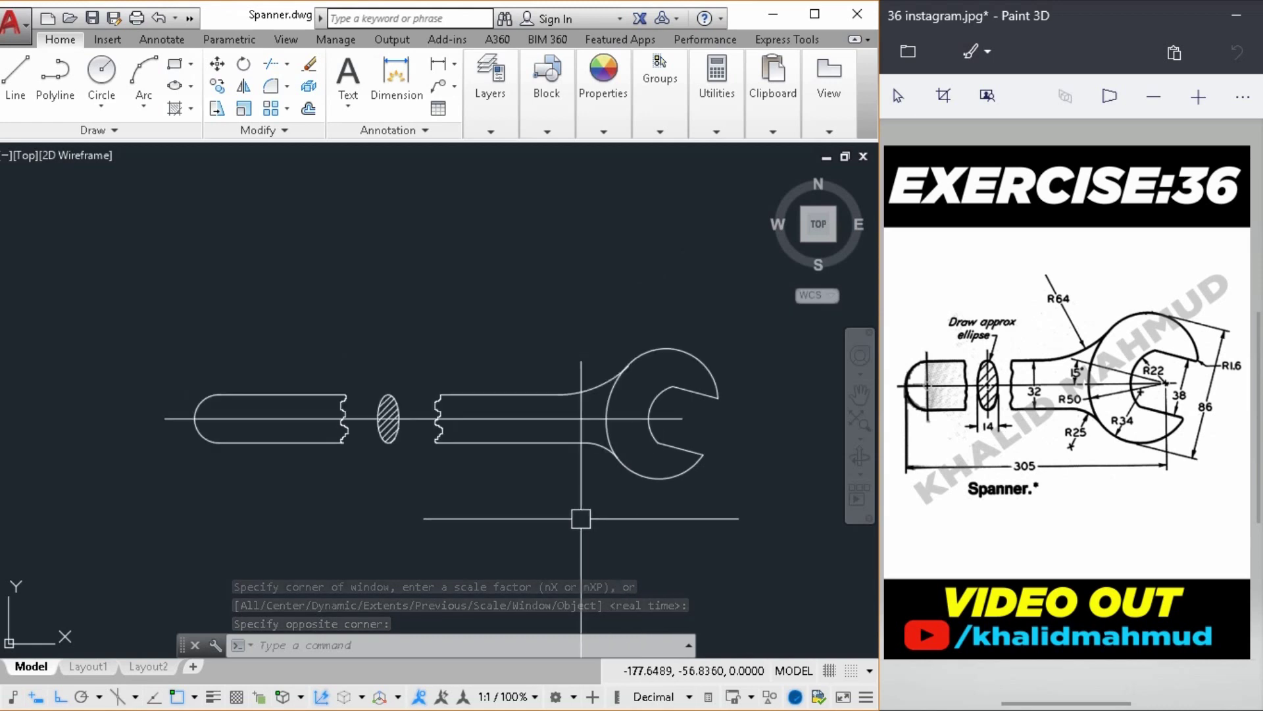
Zoom a tighter window so the spanner fills the view, nudging it slightly left
text(z)
key(Return)
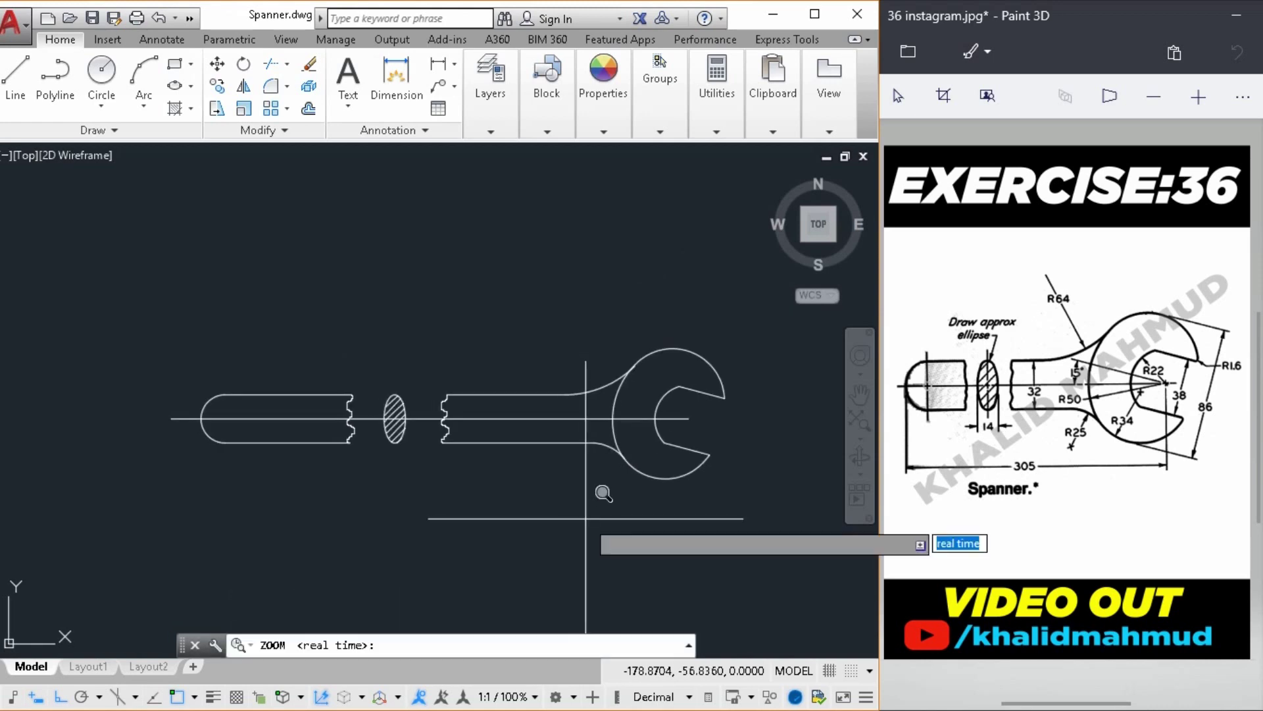
click(163, 306)
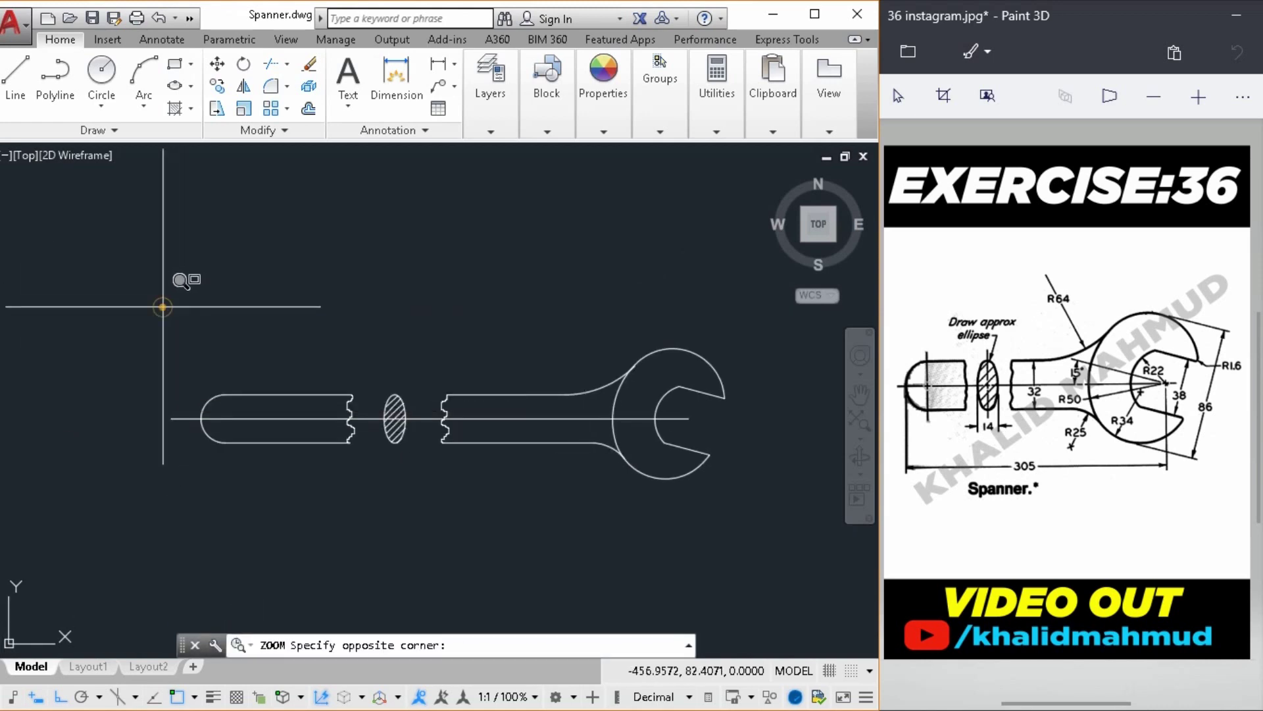
click(750, 525)
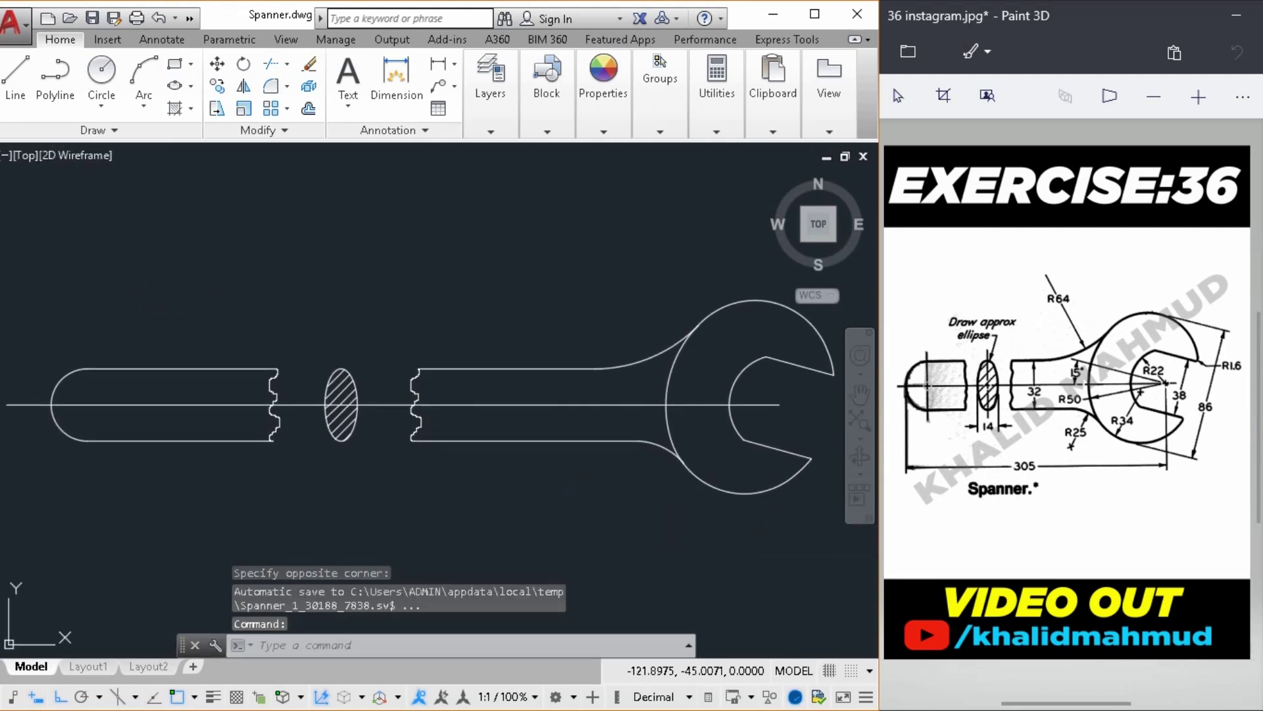
middle_drag(754, 527, 746, 529)
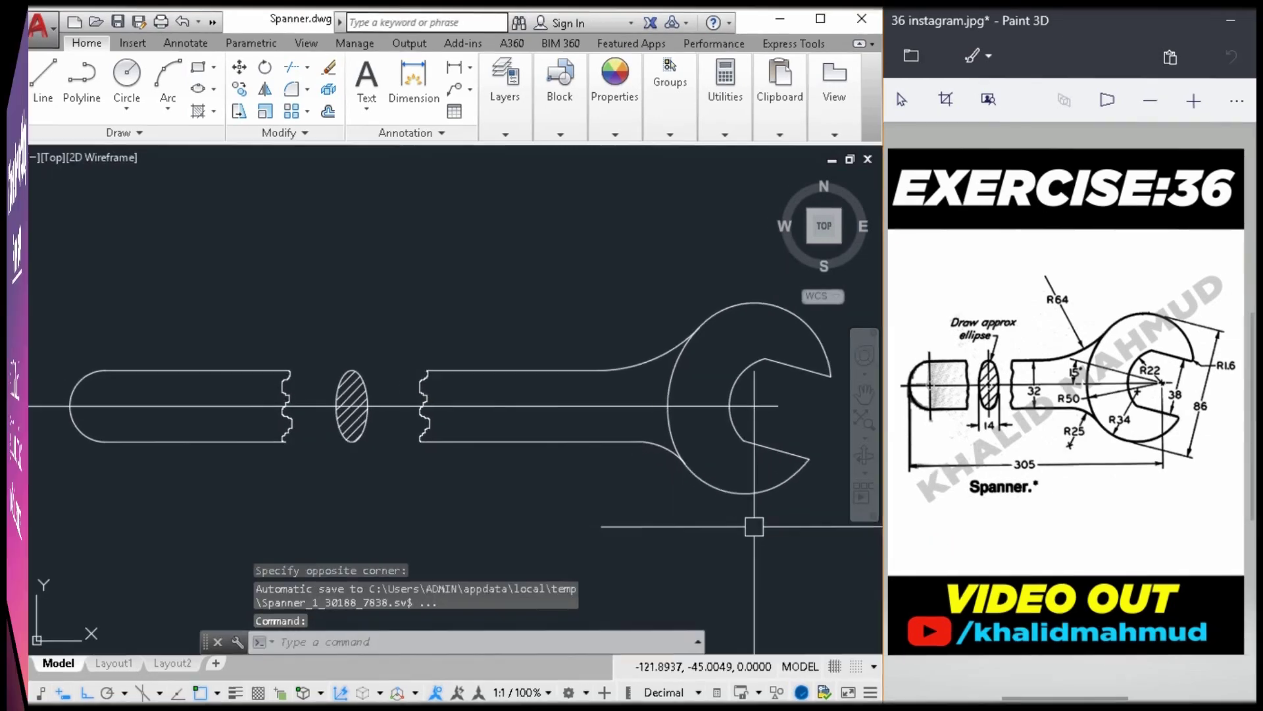